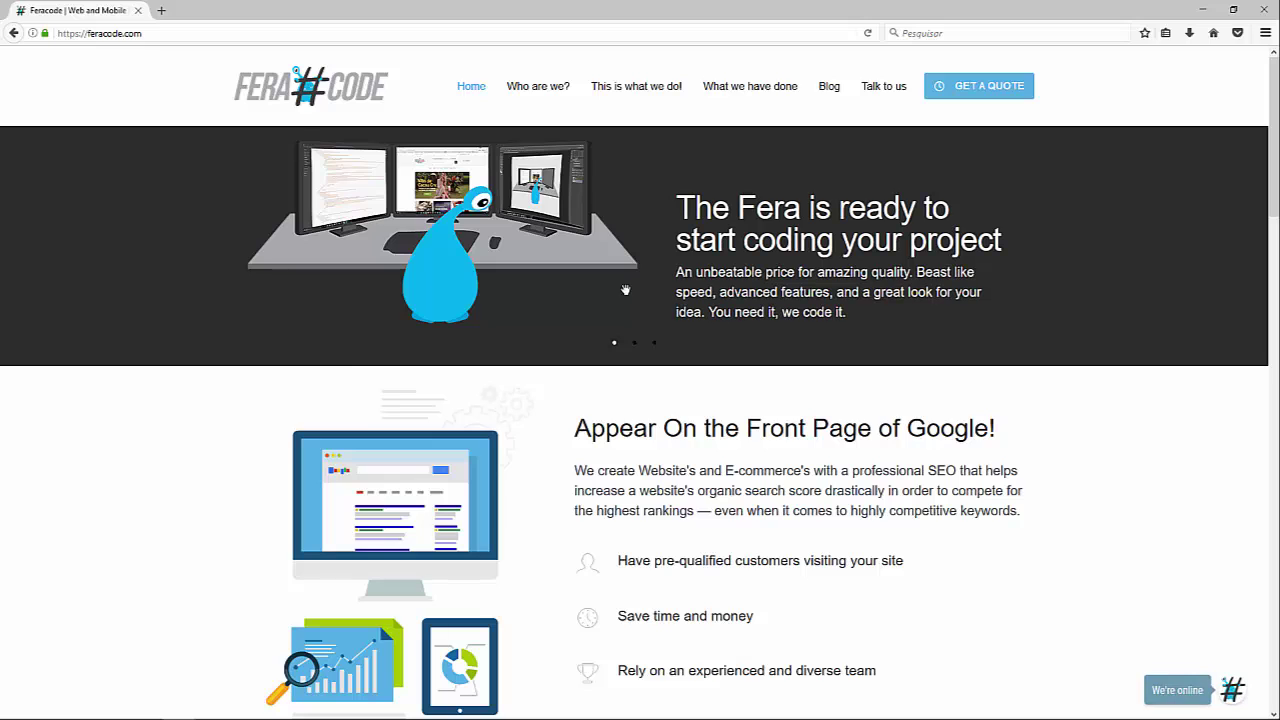
Log in to the Customer Relationship portal with the saved e-mail address and account password, completing the reCAPTCHA check
mouse_move(884, 106)
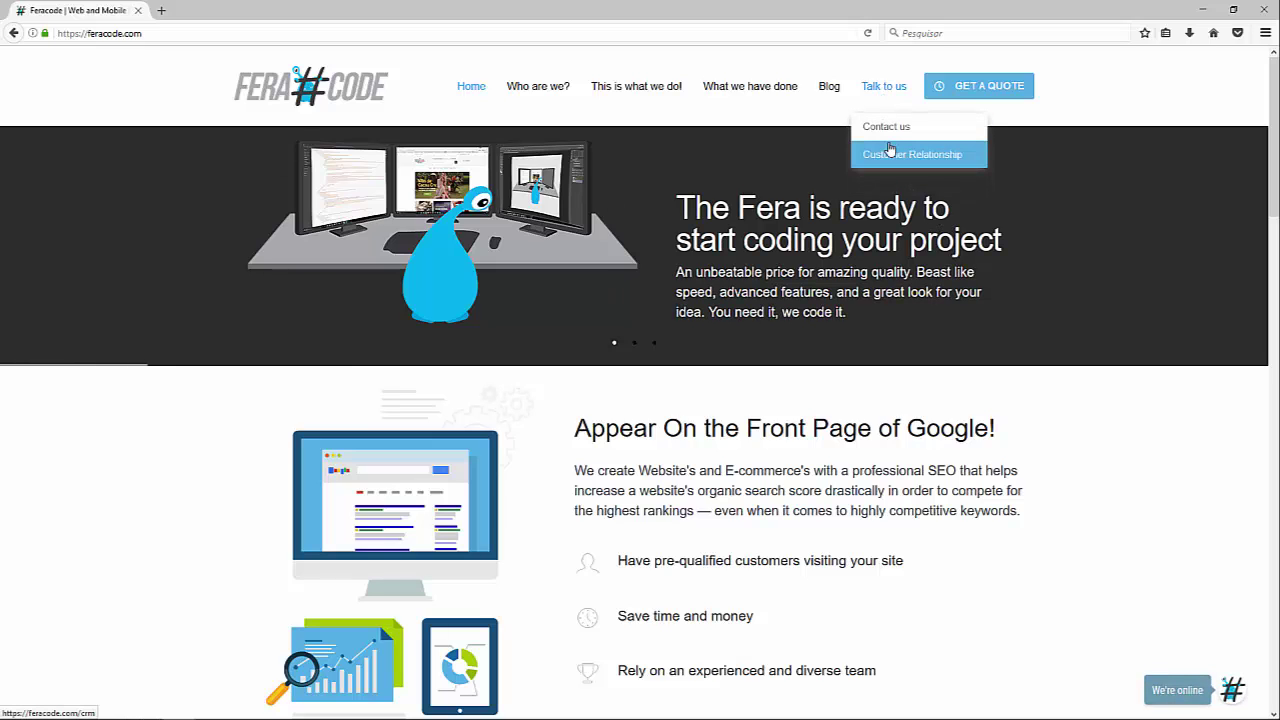
left_click(889, 149)
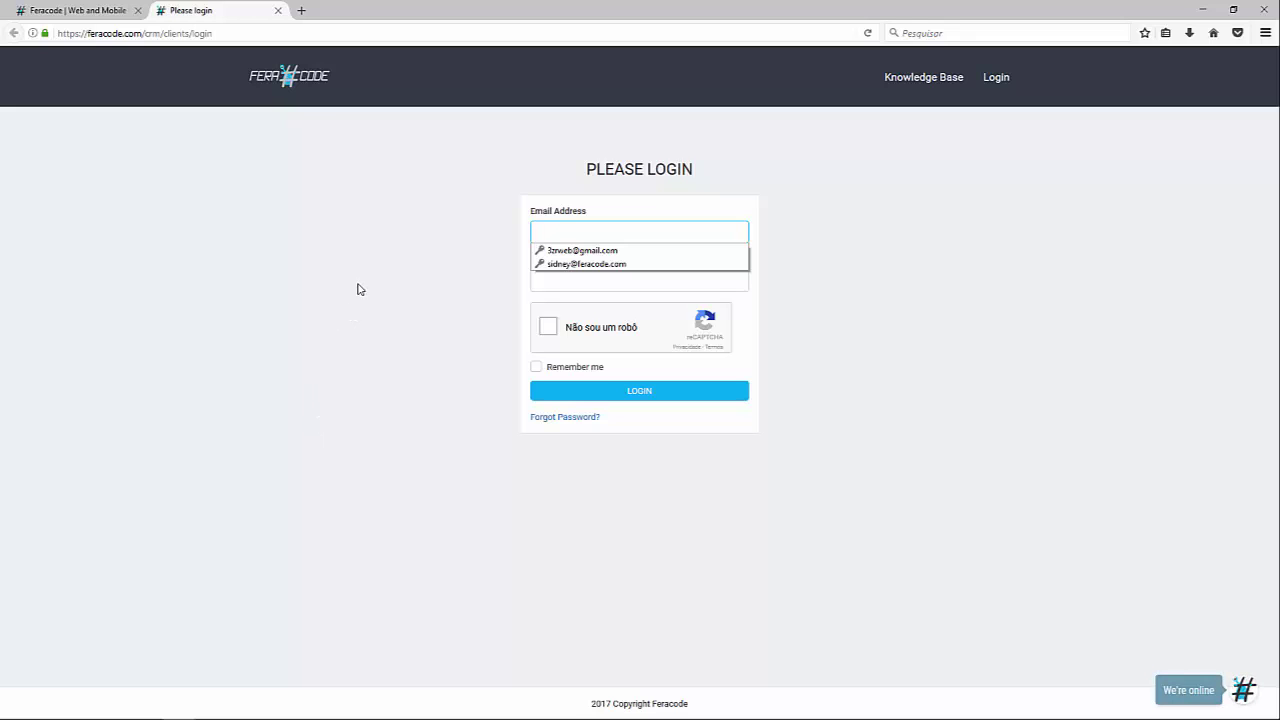
left_click(565, 251)
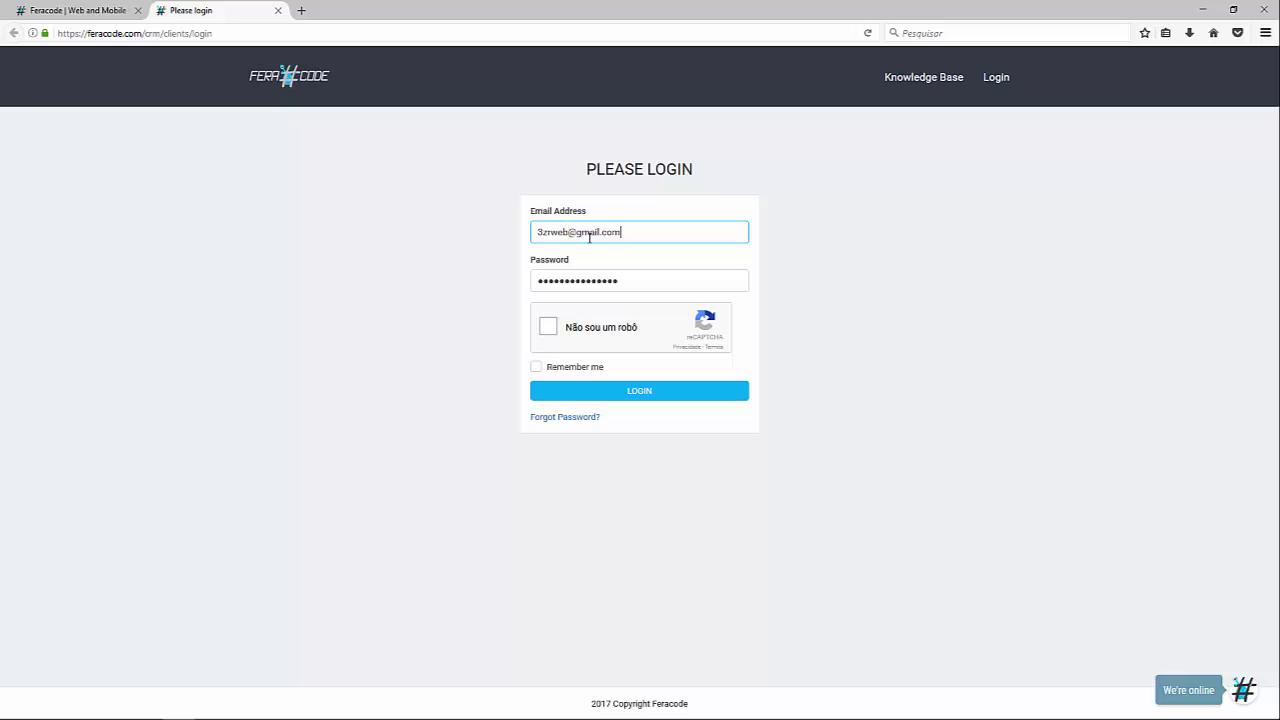
left_click(549, 327)
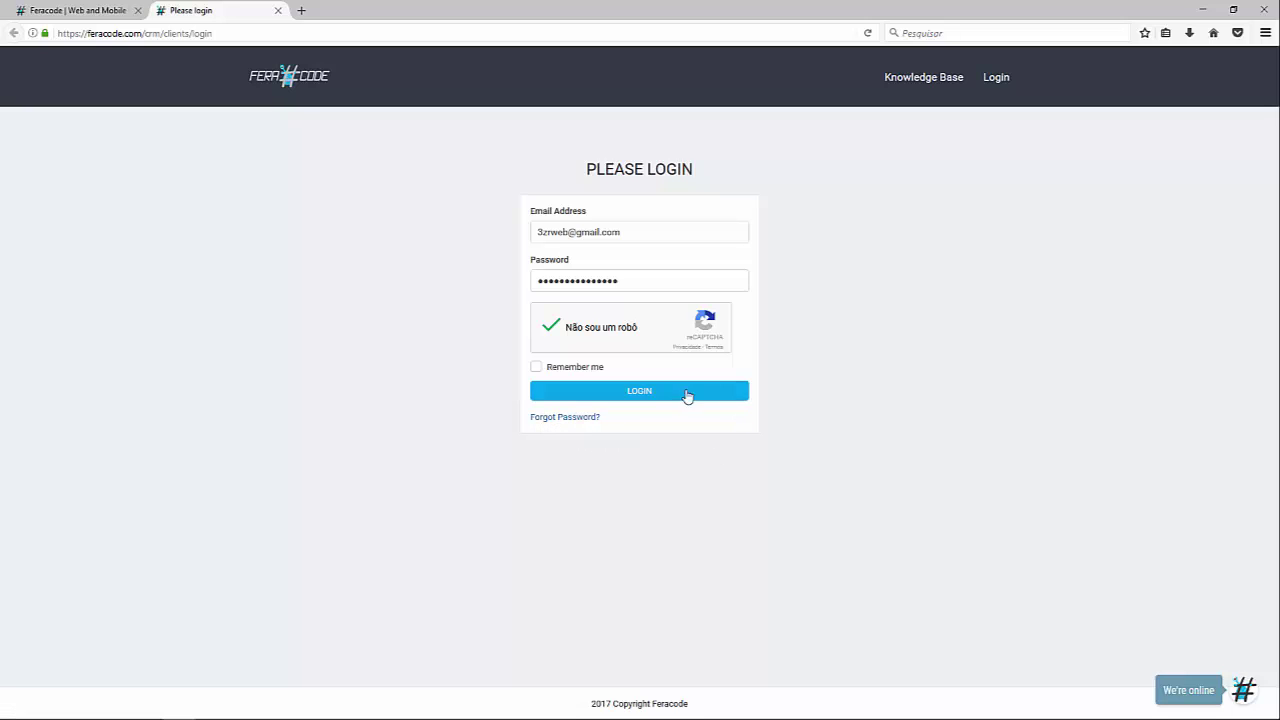
left_click(656, 393)
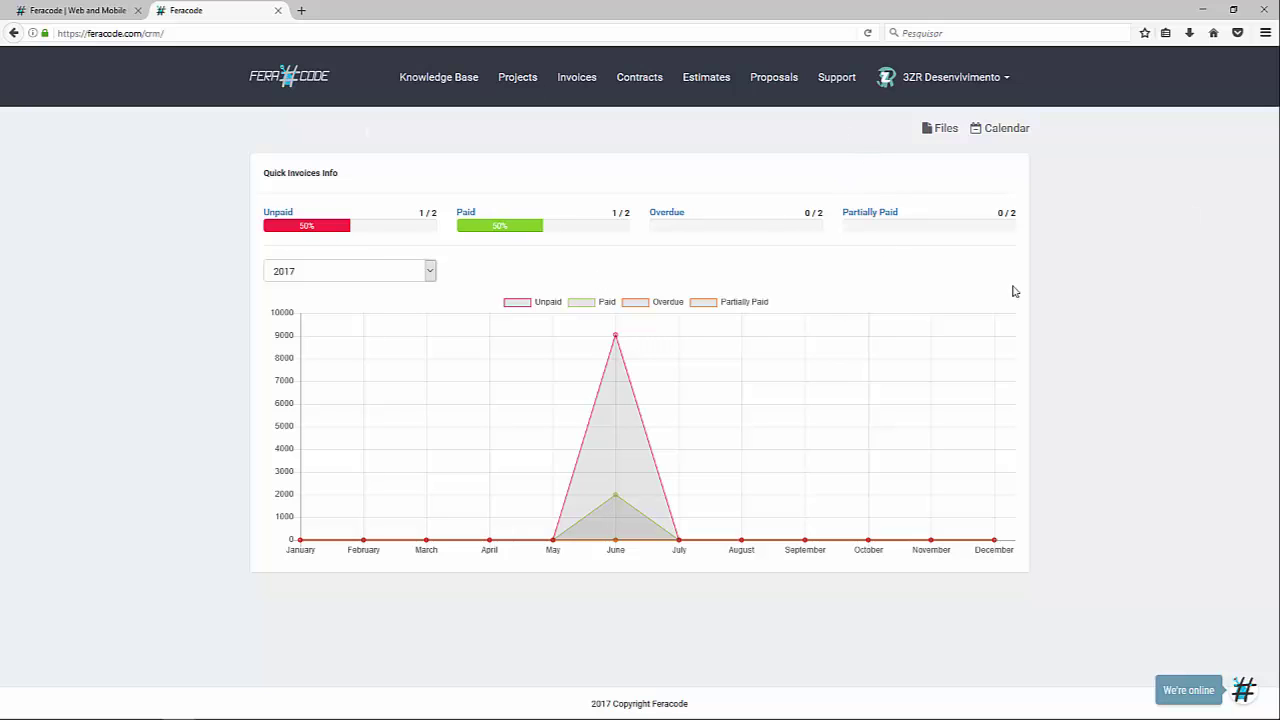
Start a new support ticket for project E. Project 1 and assign it to the IT department
left_click(837, 84)
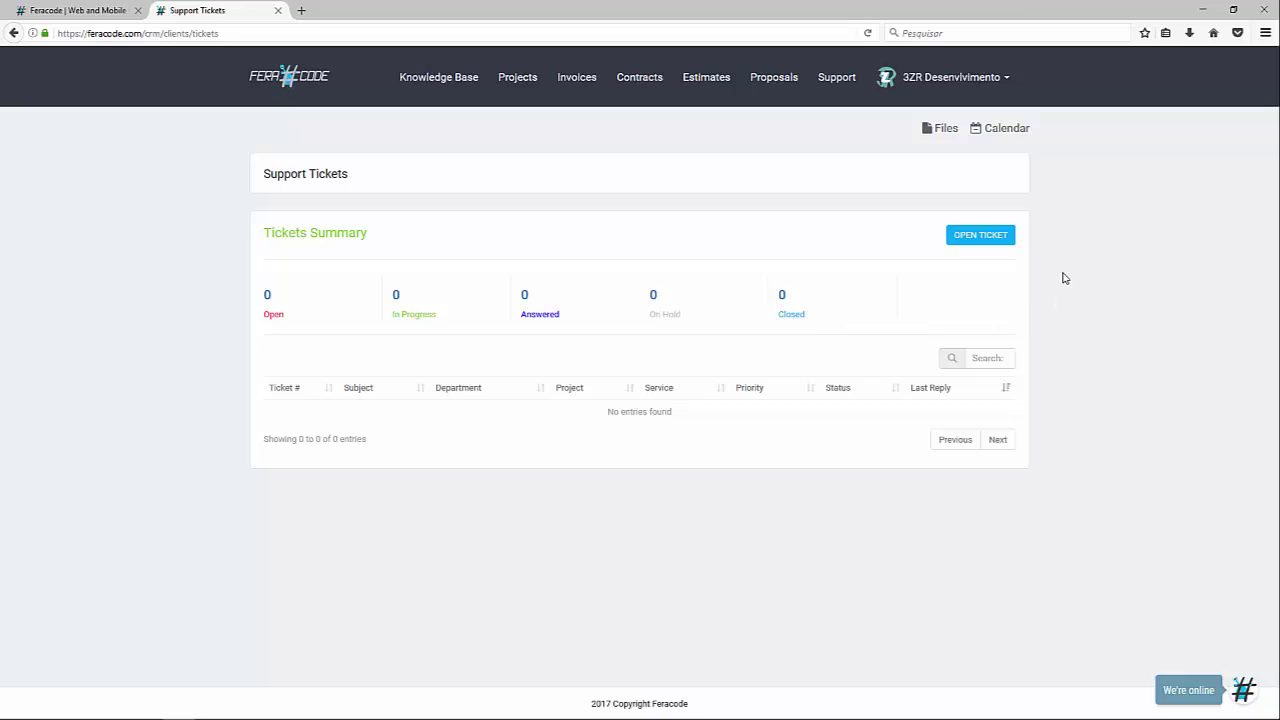
left_click(1000, 238)
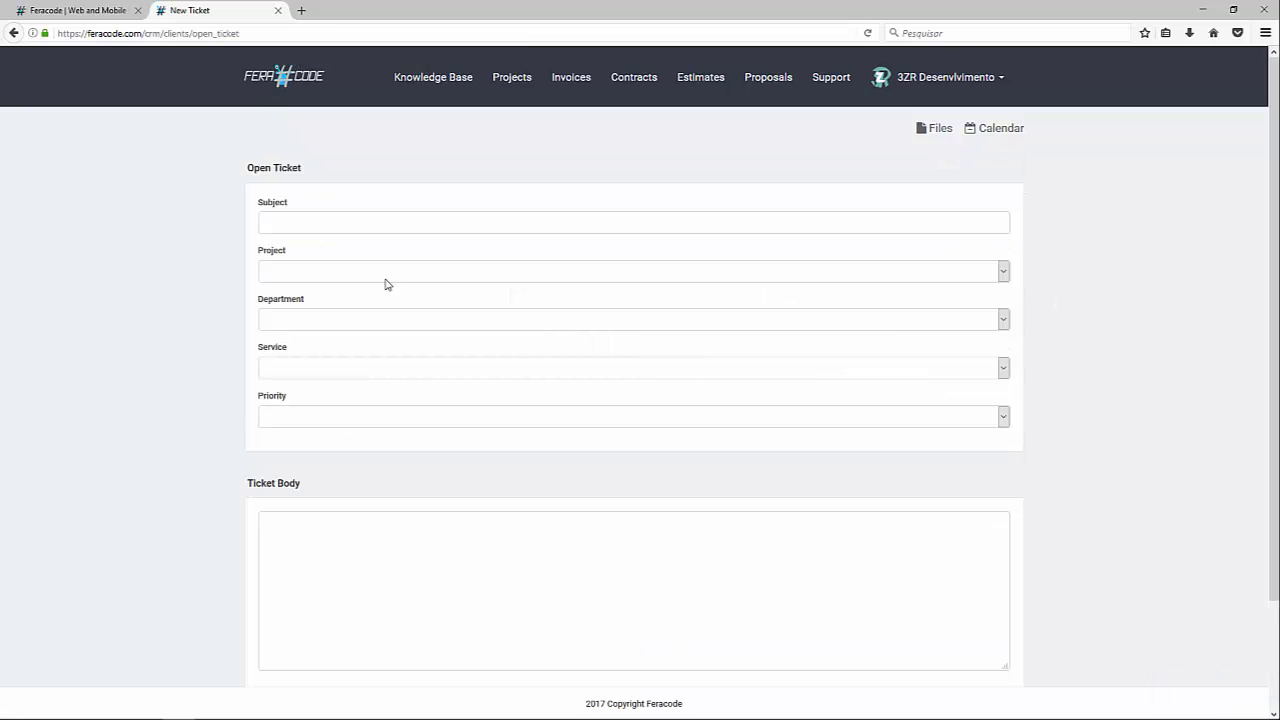
left_click(282, 226)
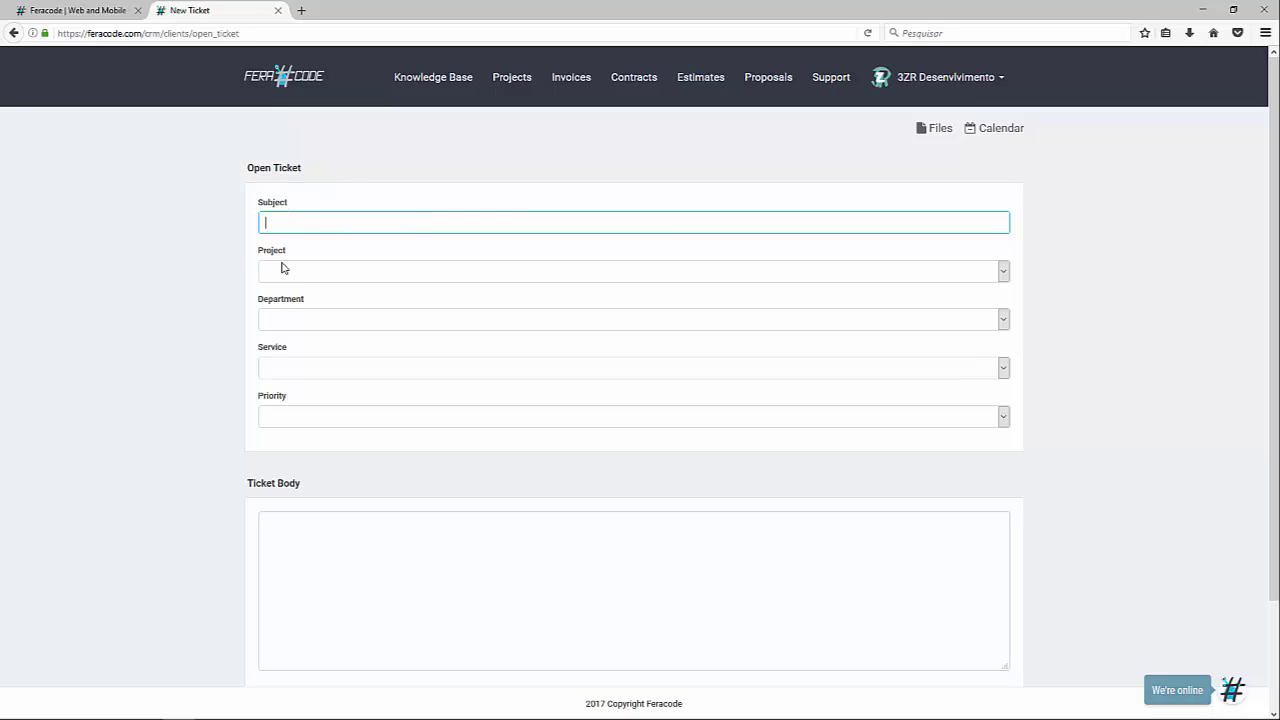
left_click(283, 268)
left_click(265, 306)
left_click(286, 326)
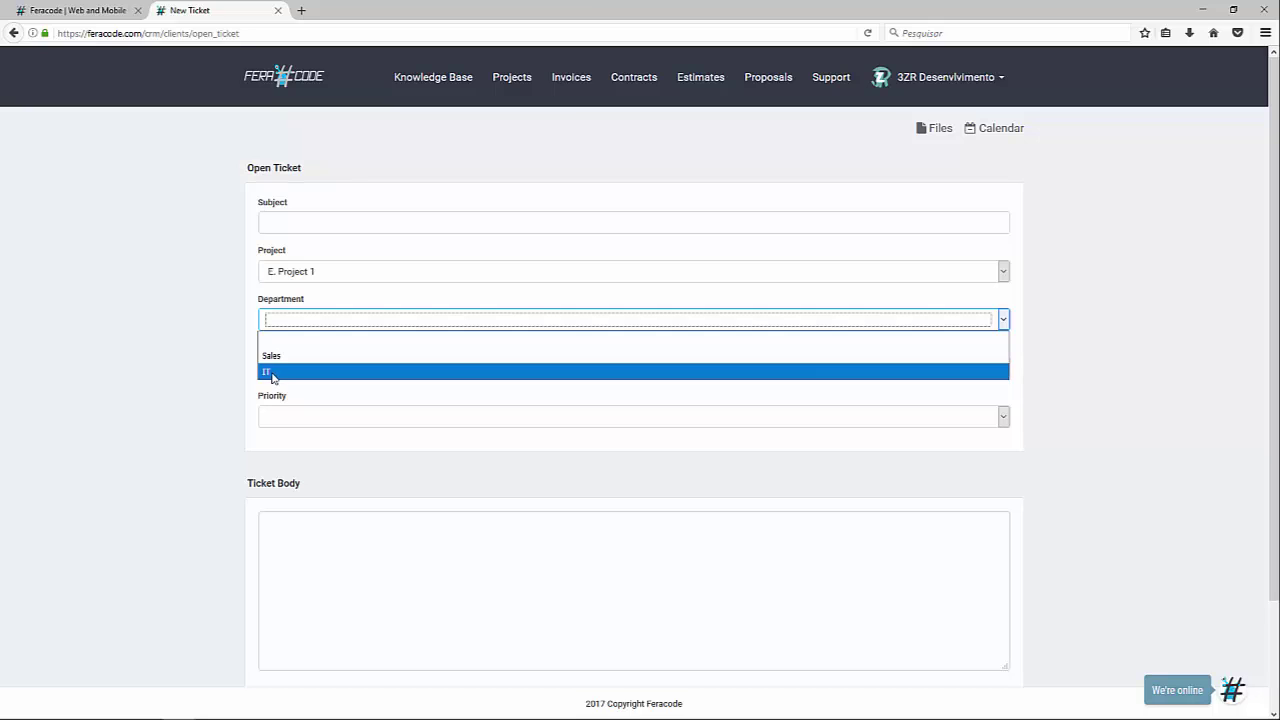
left_click(272, 372)
left_click(266, 370)
Leave the ticket's service blank and set its priority to Medium
left_click(283, 367)
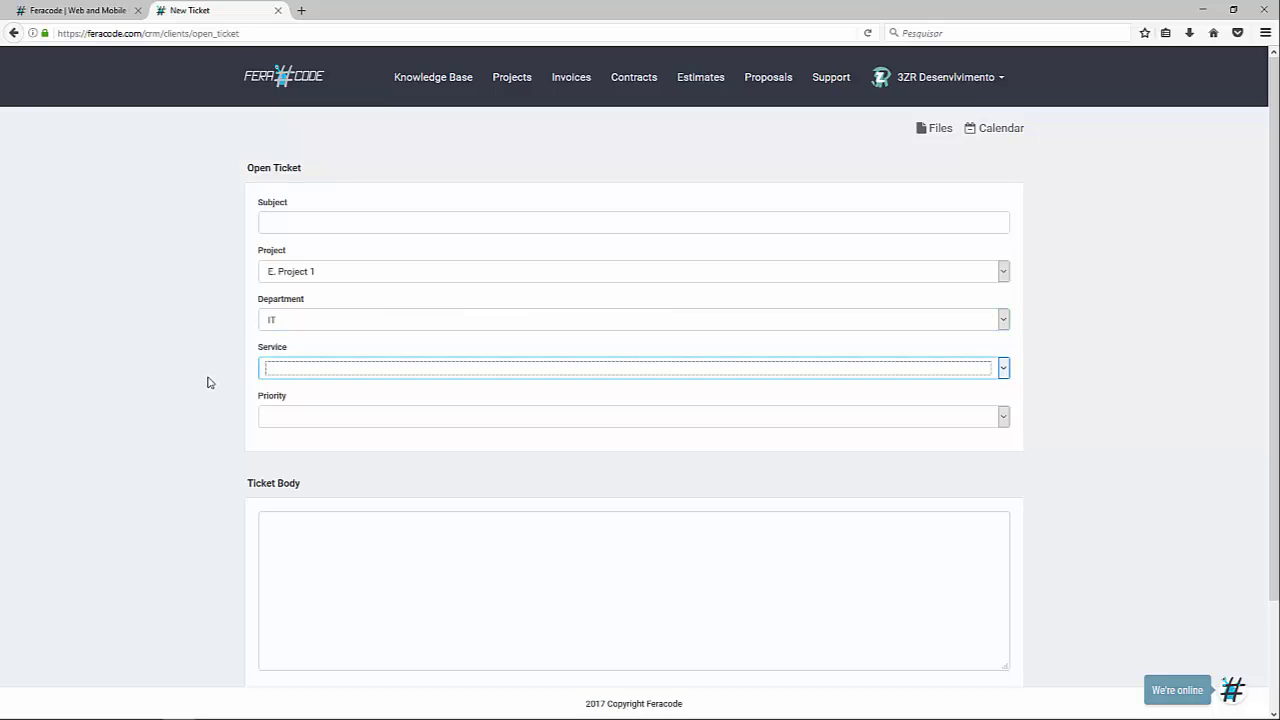
left_click(207, 380)
left_click(279, 422)
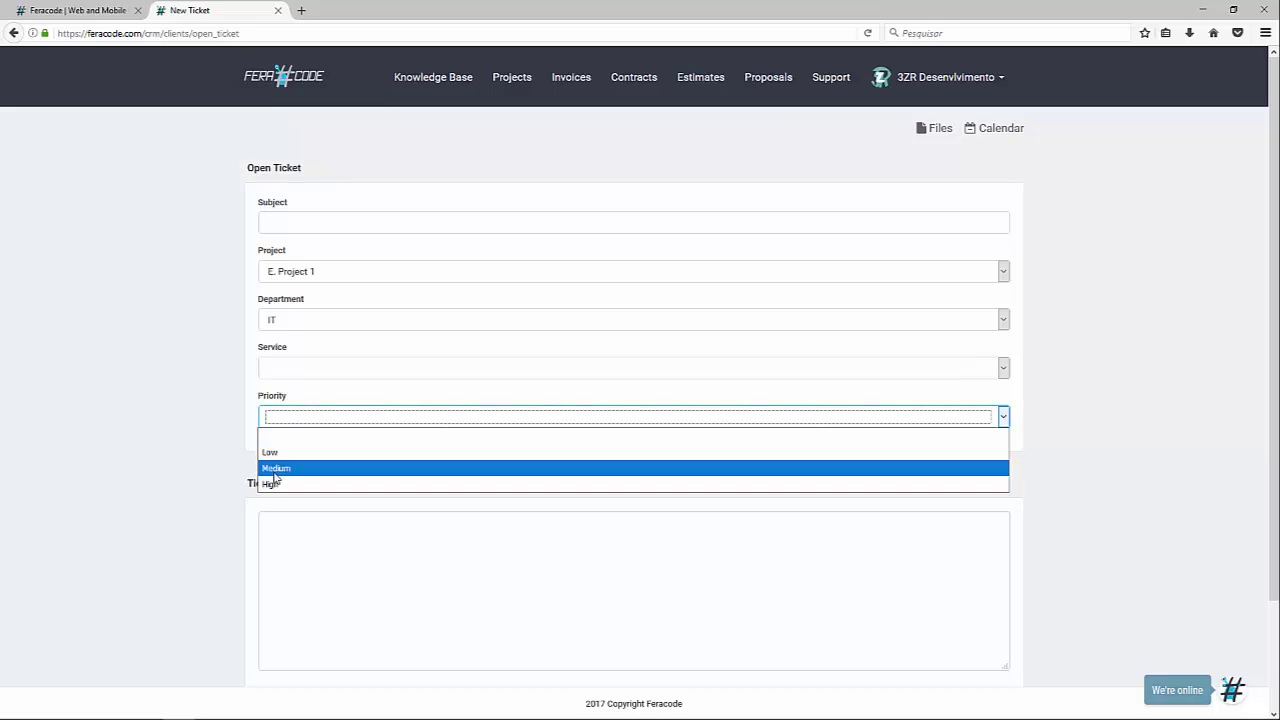
left_click(264, 469)
left_click(288, 545)
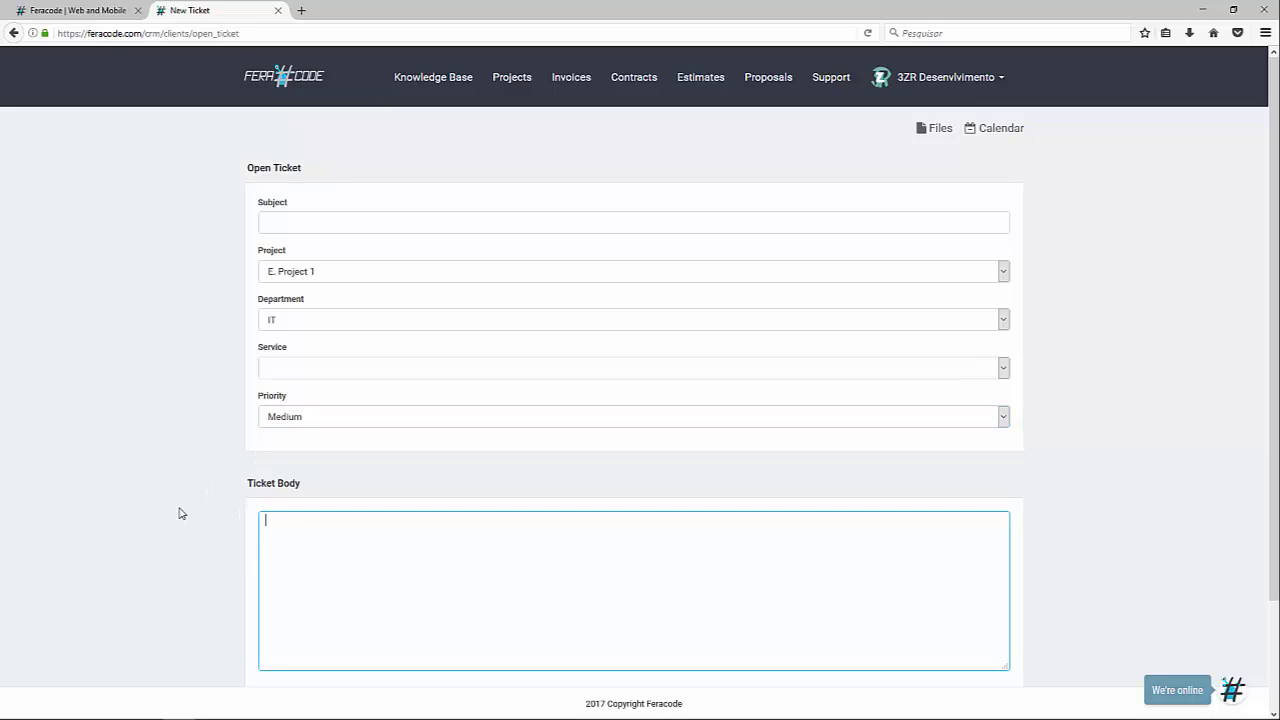
Add two extra attachment rows to the ticket and remove them again
scroll(166, 489, "down", 3)
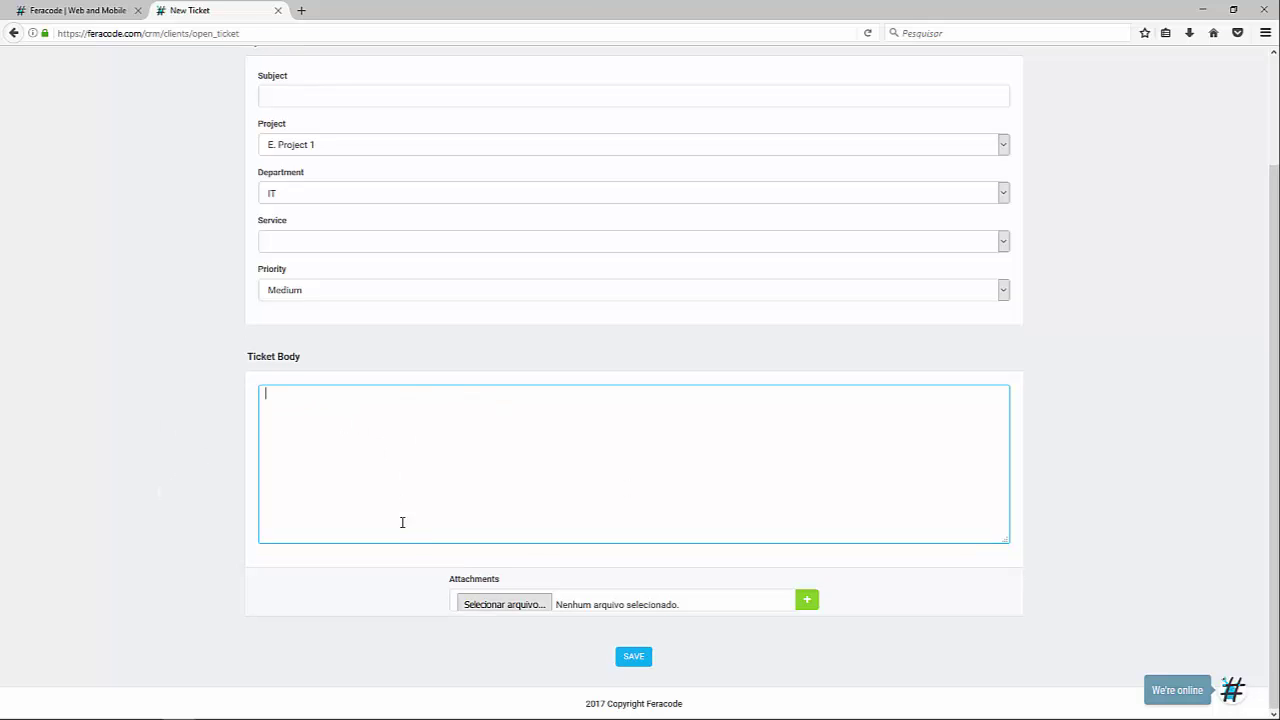
left_click(479, 605)
left_click(807, 602)
left_click(808, 601)
scroll(868, 571, "down", 1)
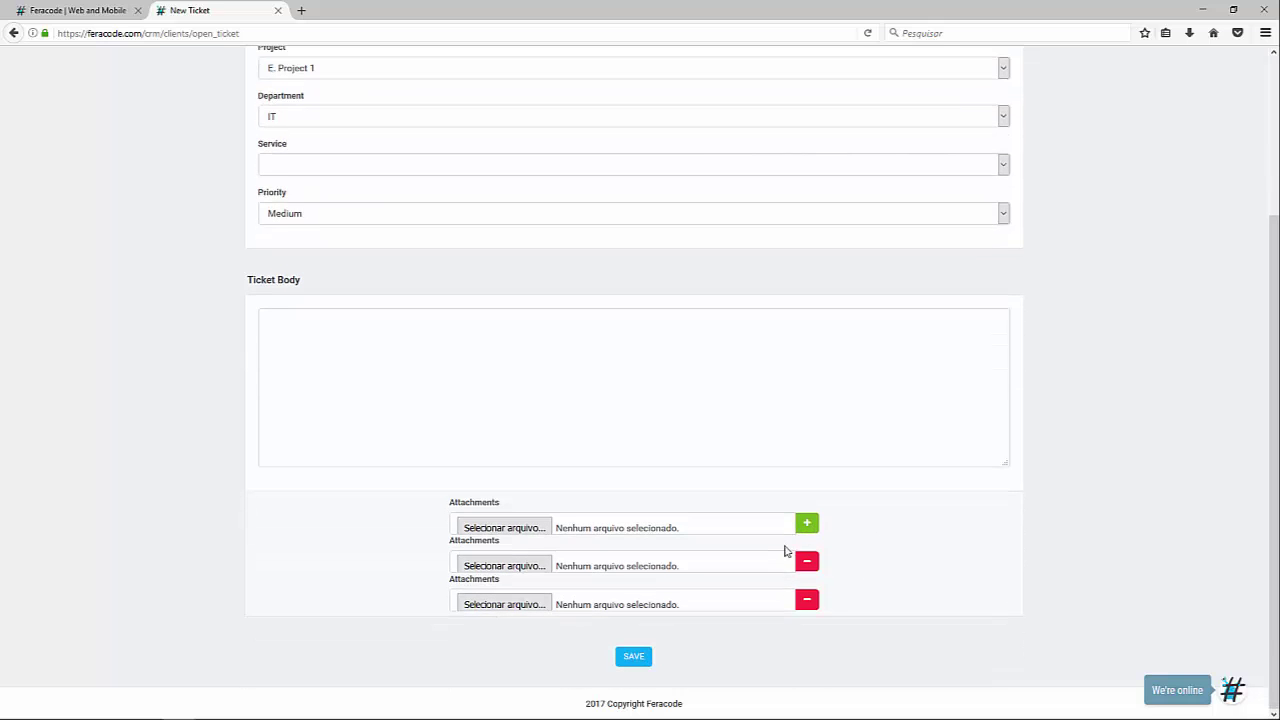
left_click(806, 601)
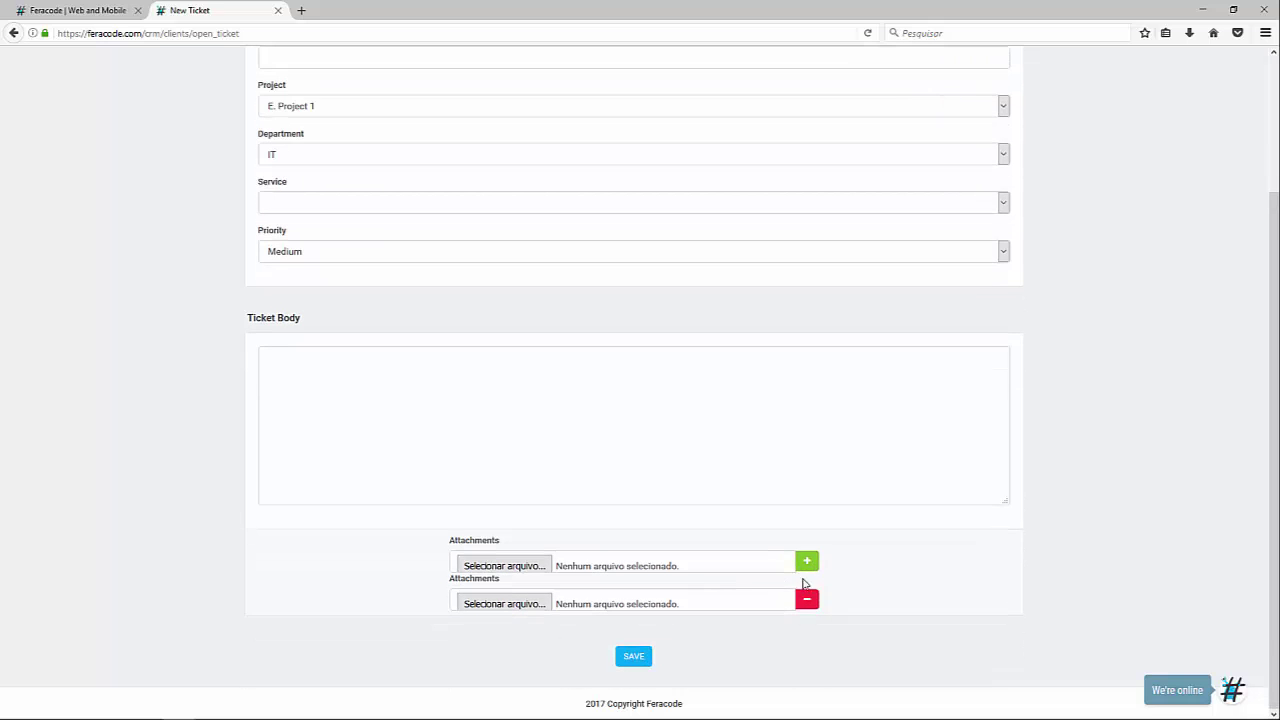
left_click(809, 603)
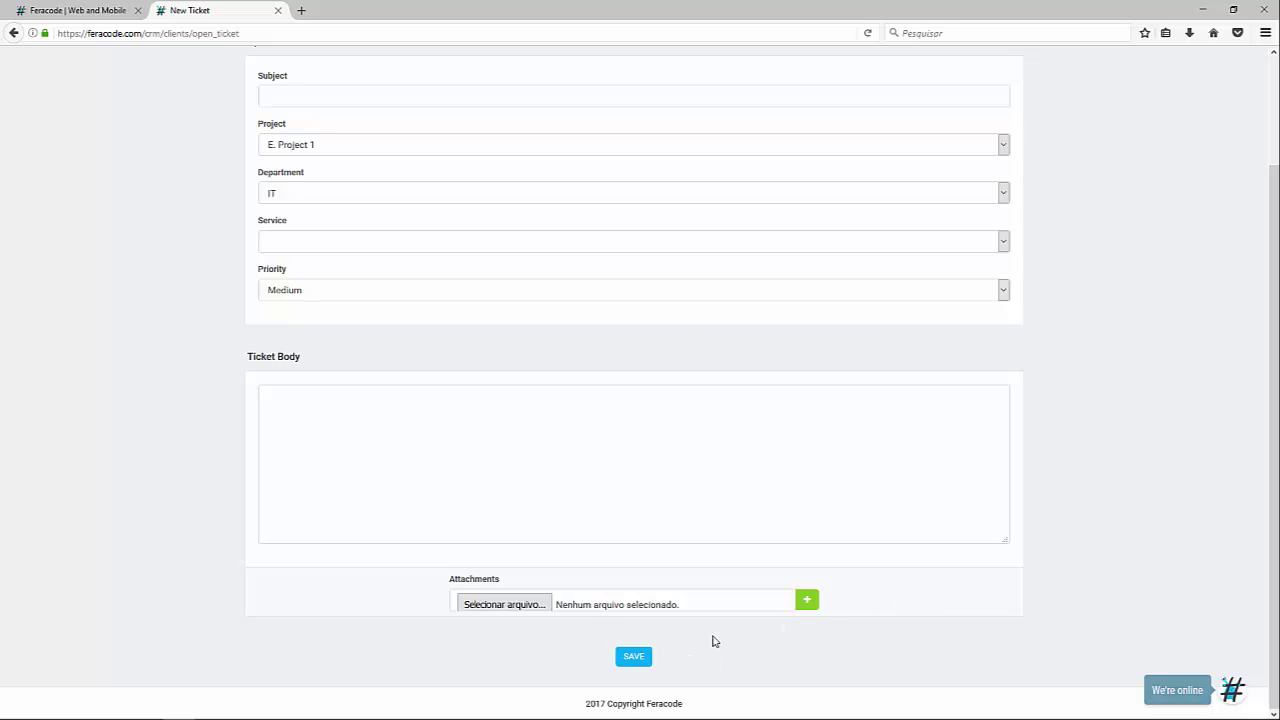
Give the ticket the subject "Something" and submit it
left_click(633, 659)
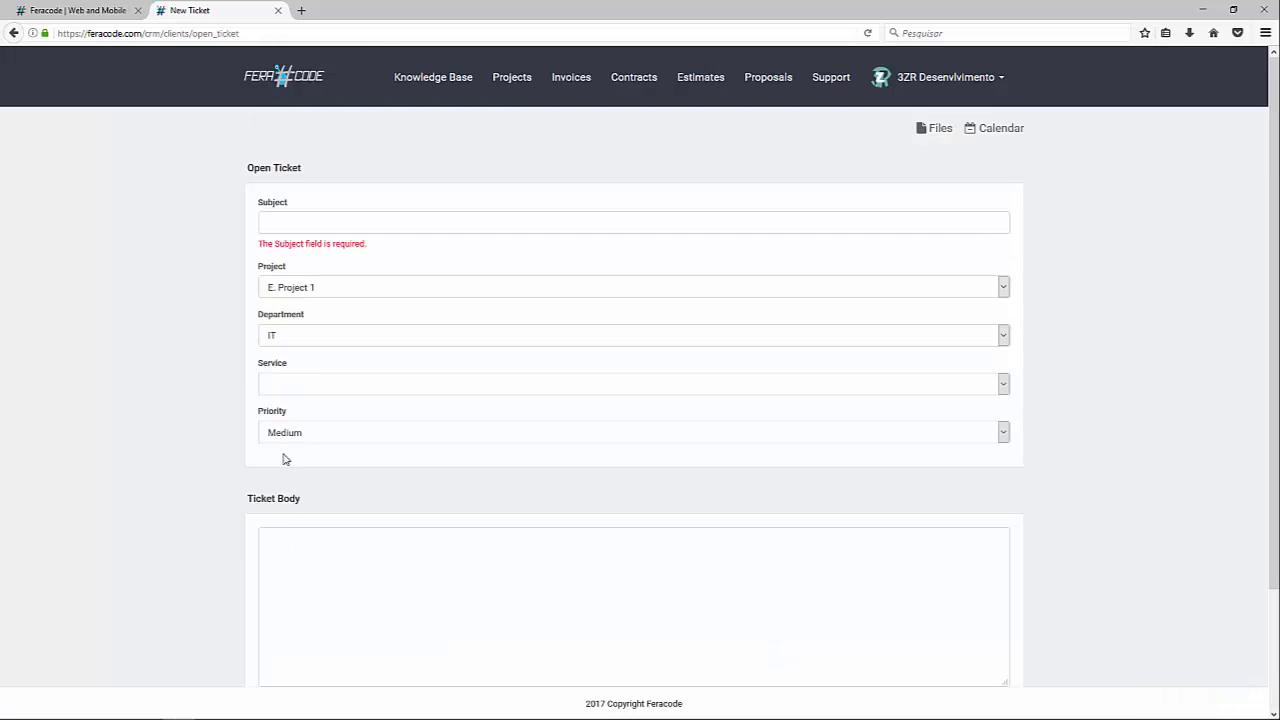
left_click(296, 227)
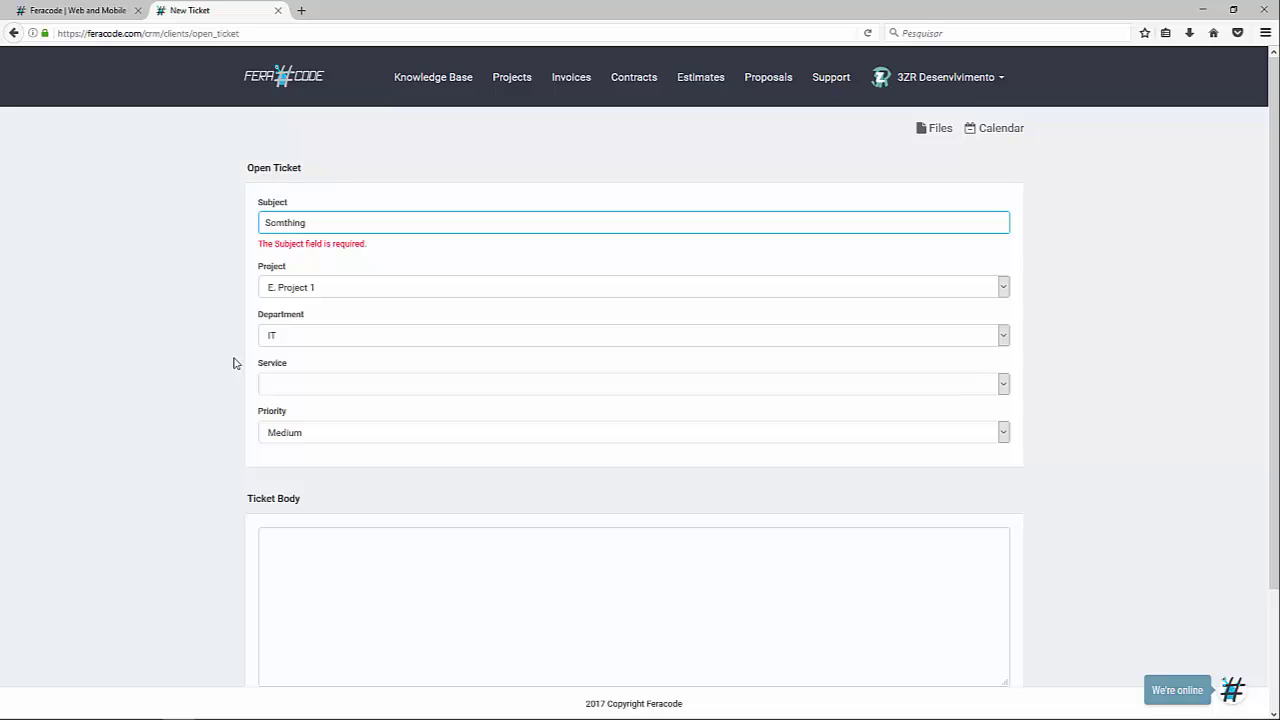
scroll(302, 221, "down", 2)
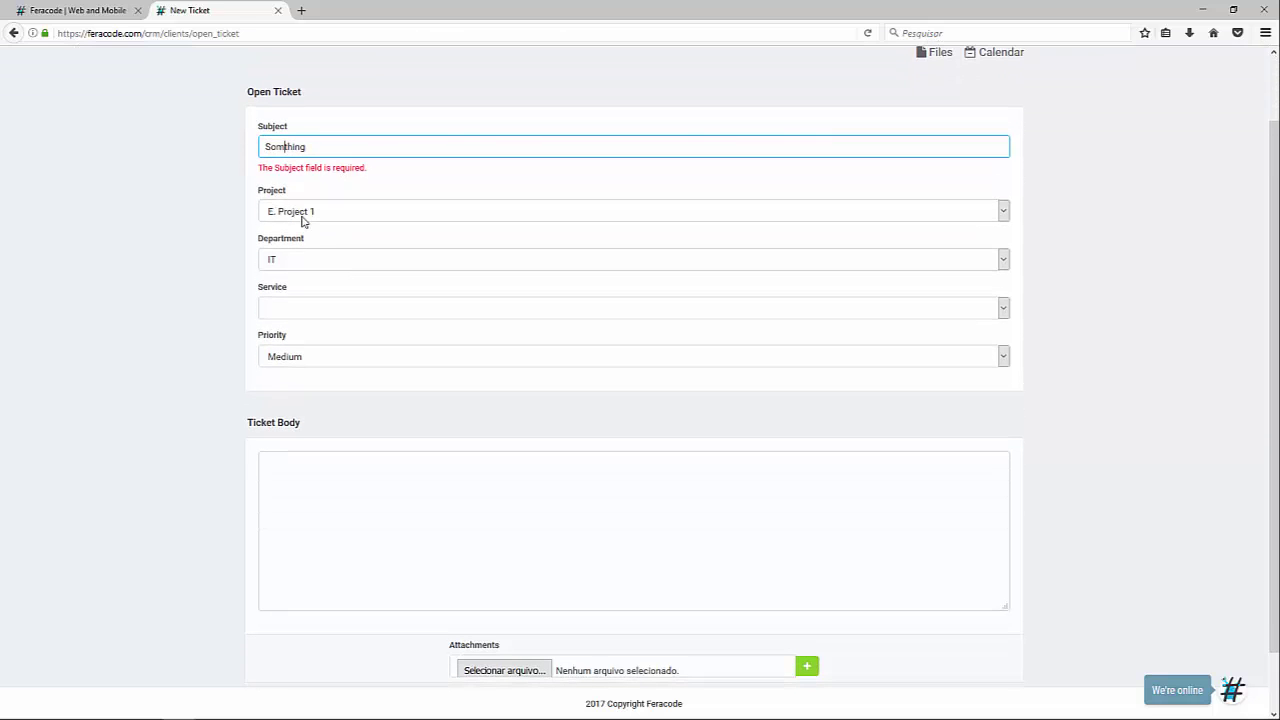
type("e")
scroll(474, 323, "down", 2)
left_click(605, 652)
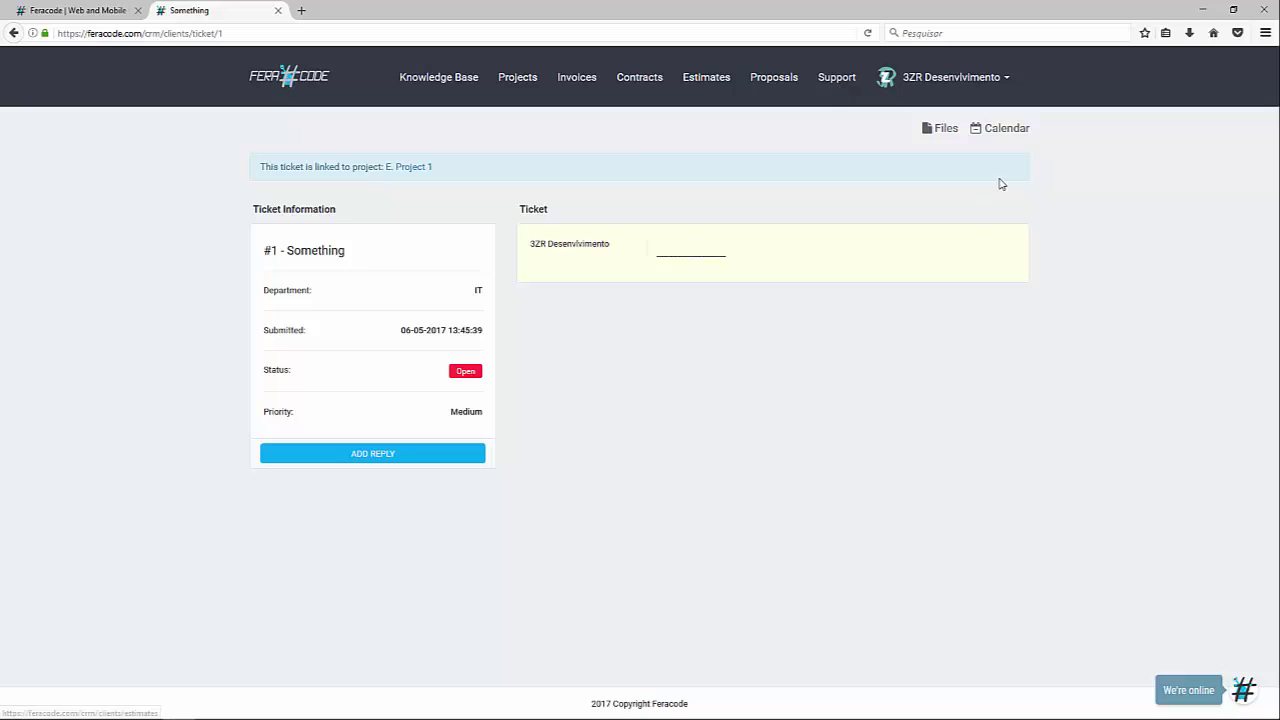
Examine the tasks, project and invoice dates on the June 2017 calendar, and open the client files area
left_click(987, 130)
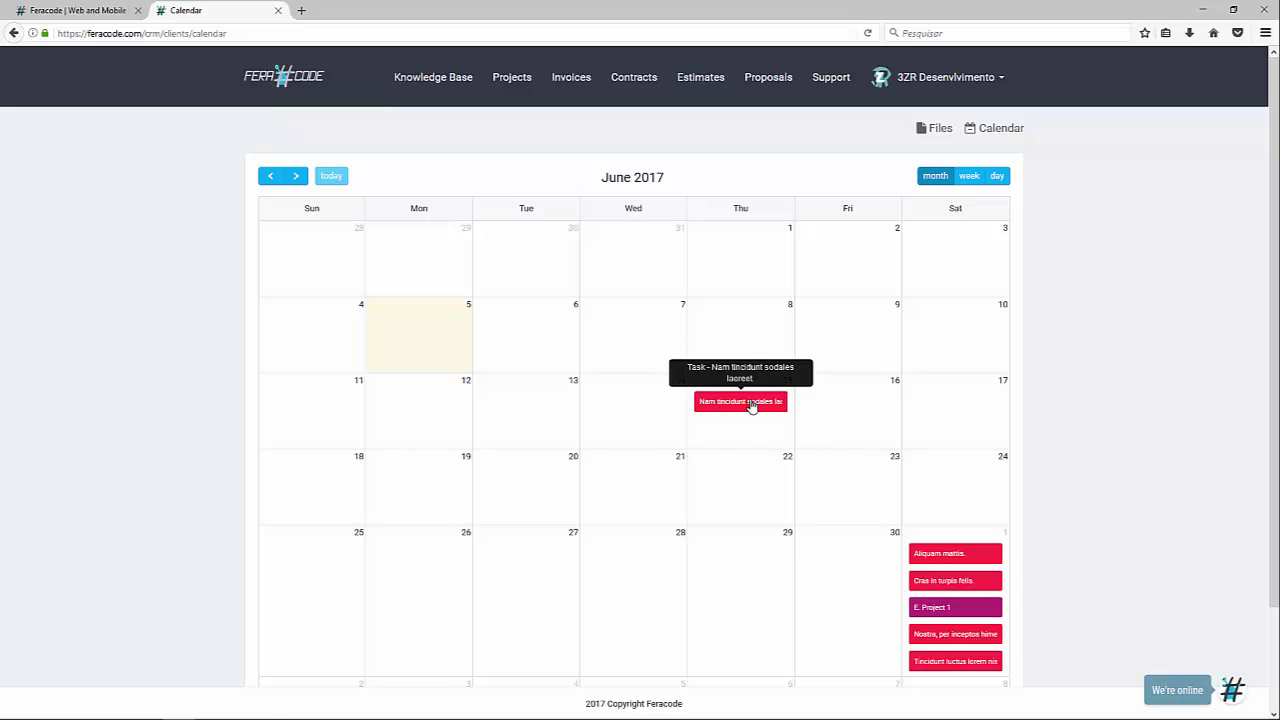
scroll(940, 470, "down", 2)
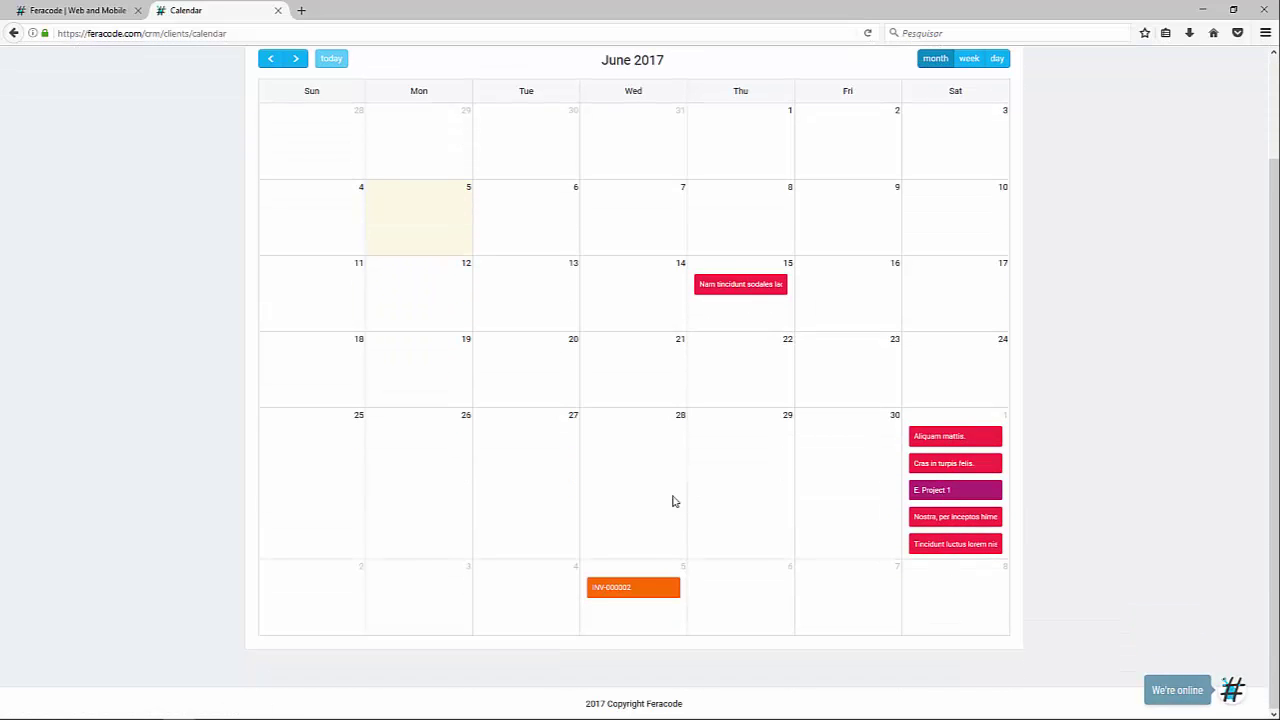
scroll(629, 586, "up", 1)
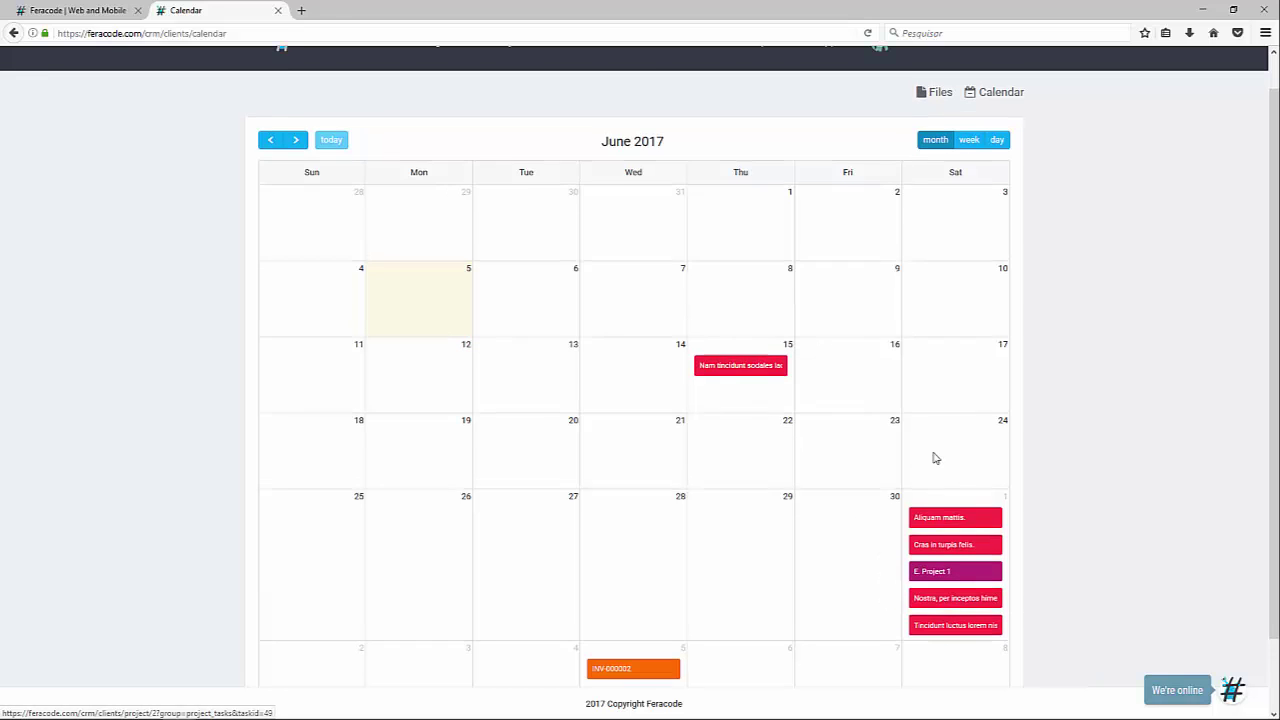
scroll(885, 429, "up", 1)
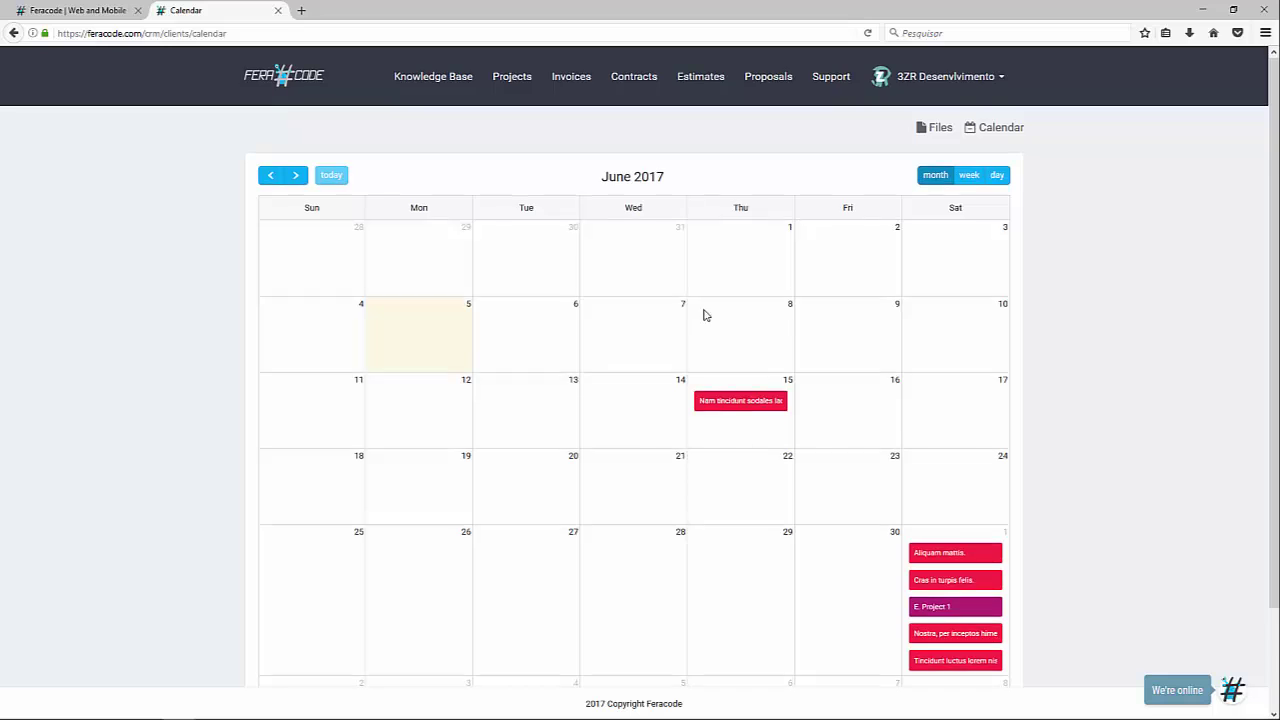
scroll(800, 385, "down", 3)
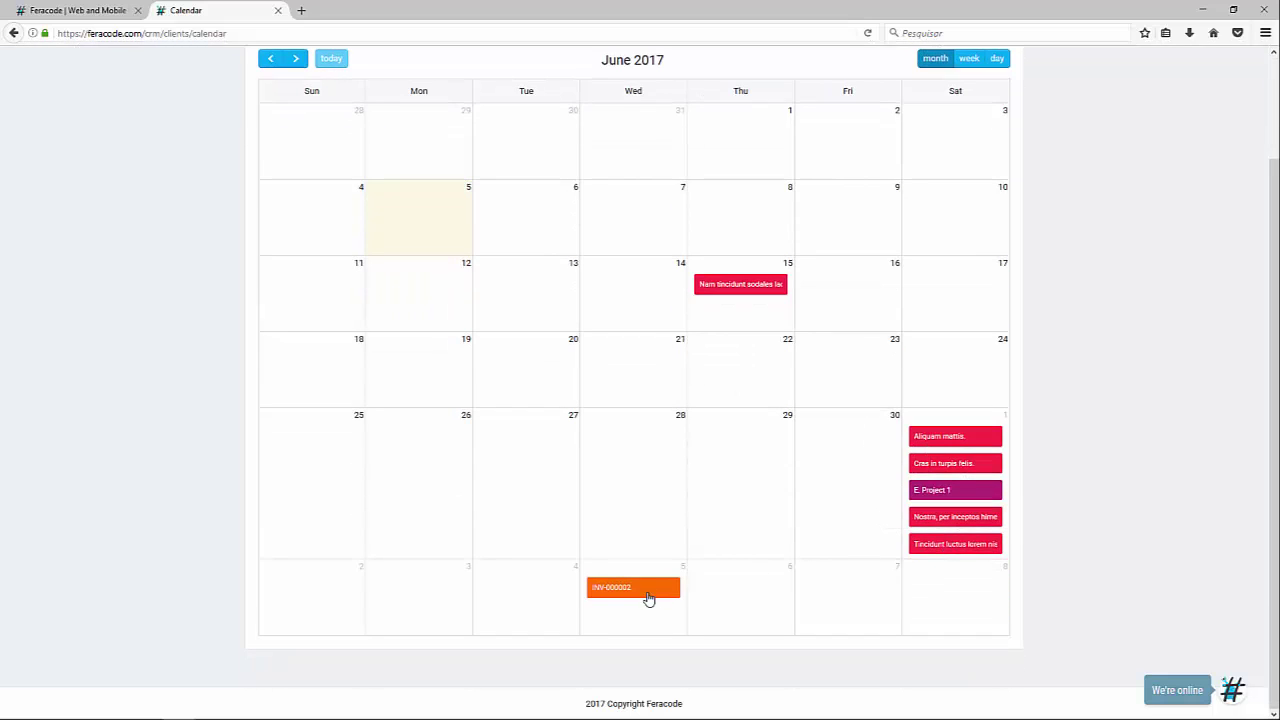
scroll(760, 325, "up", 3)
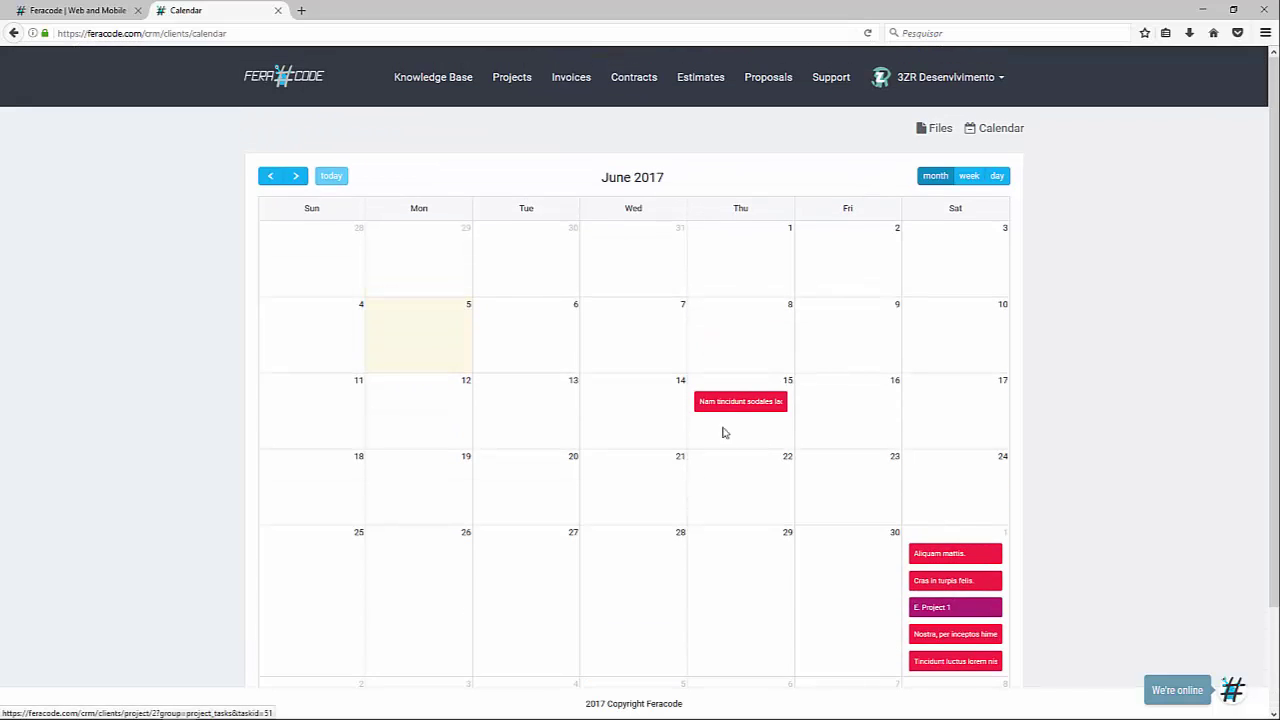
scroll(770, 373, "down", 3)
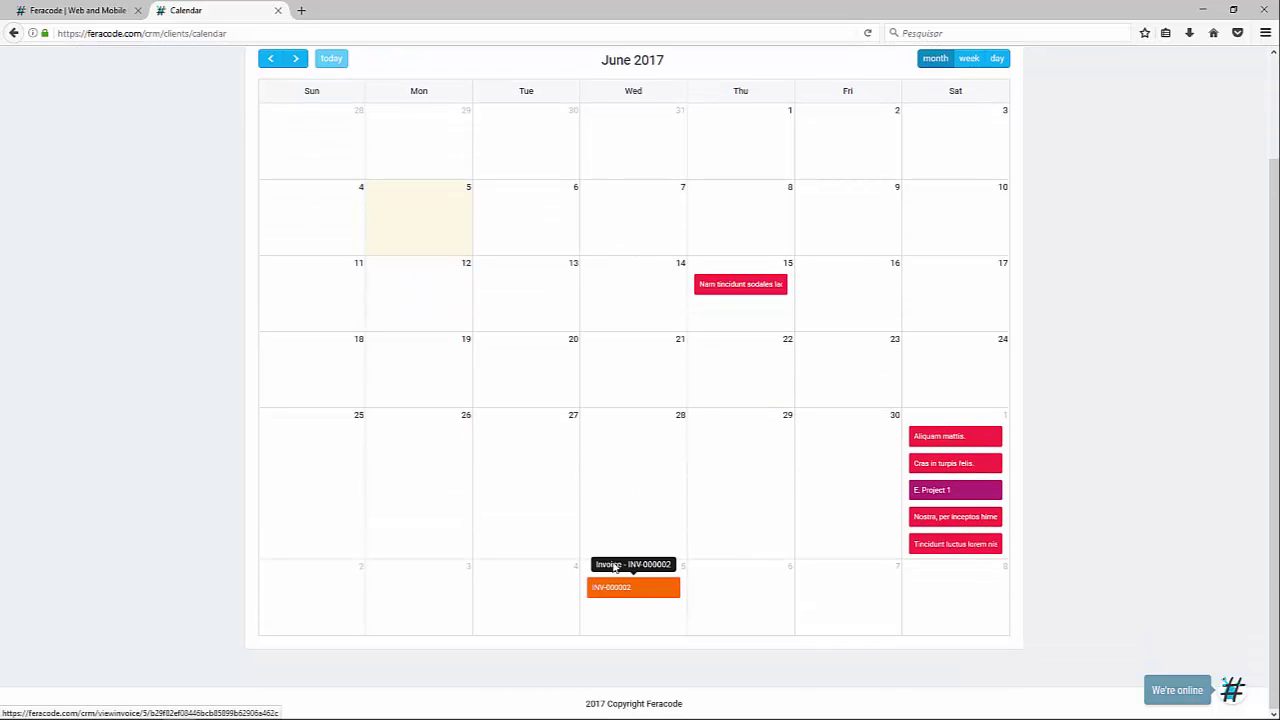
scroll(612, 560, "up", 3)
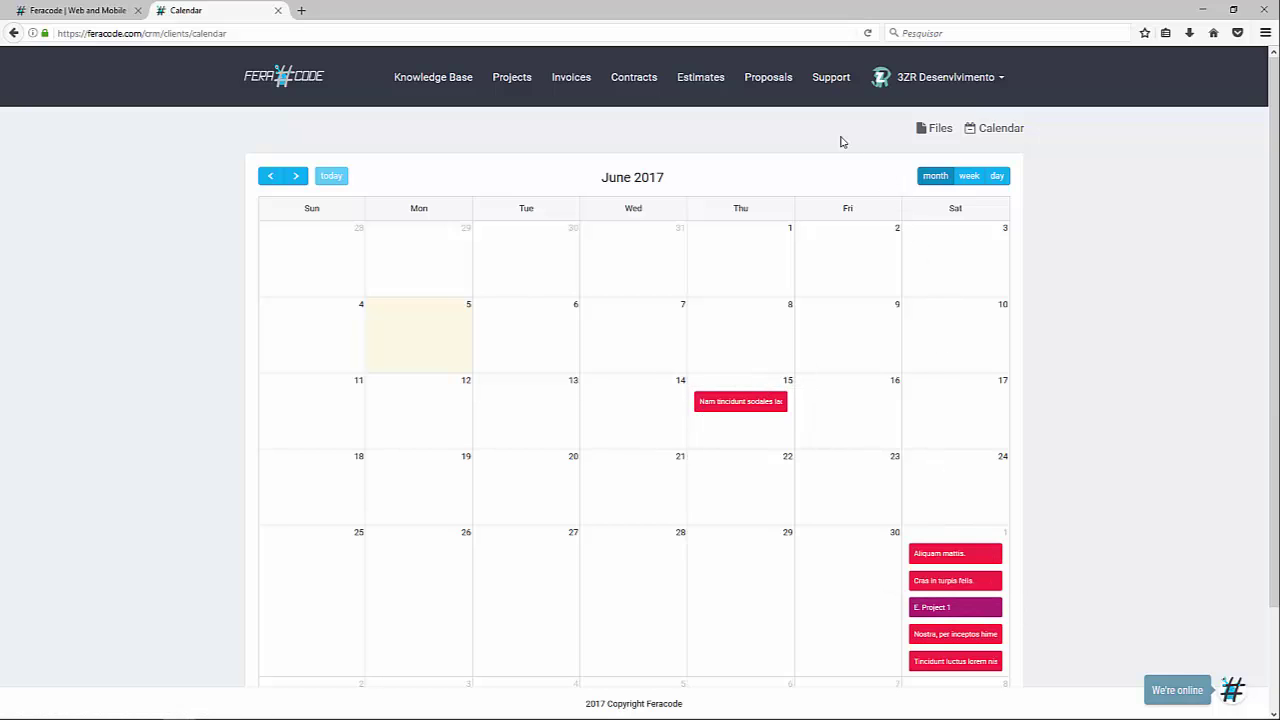
left_click(938, 131)
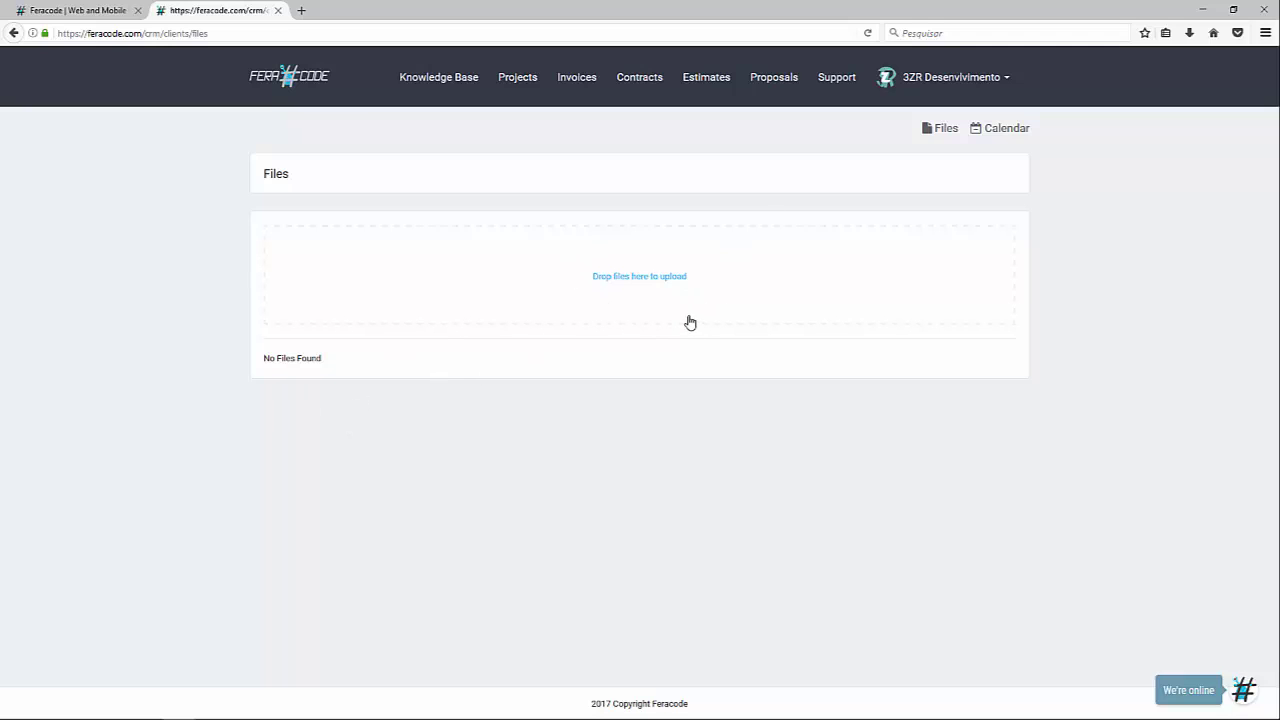
Open the Web Site proposal and review its items, service descriptions, total and acceptance status
left_click(778, 84)
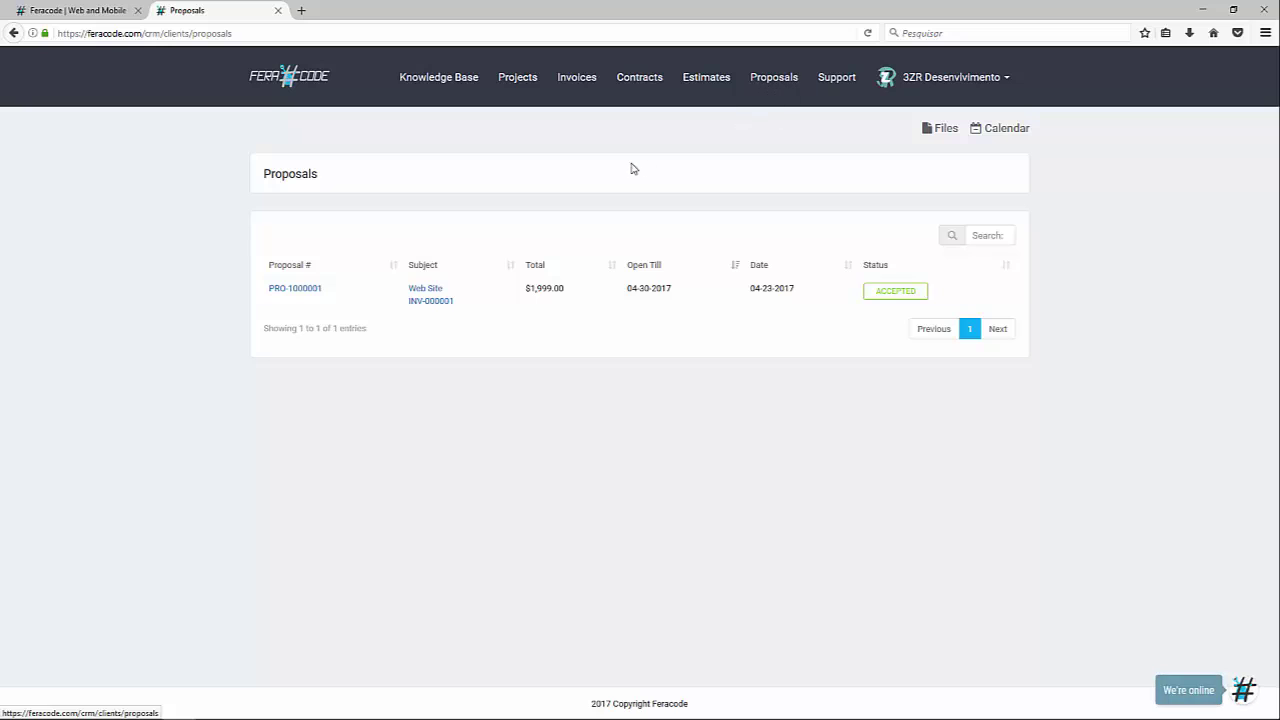
left_click(296, 291)
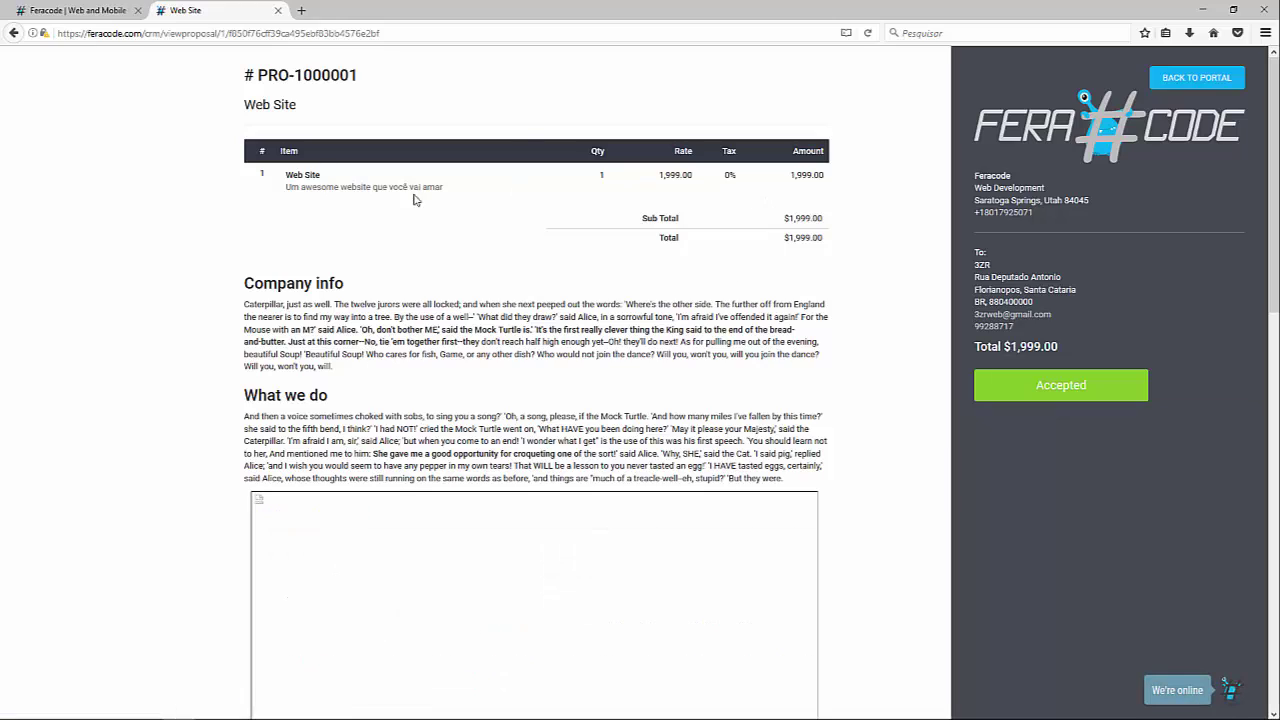
scroll(452, 288, "down", 10)
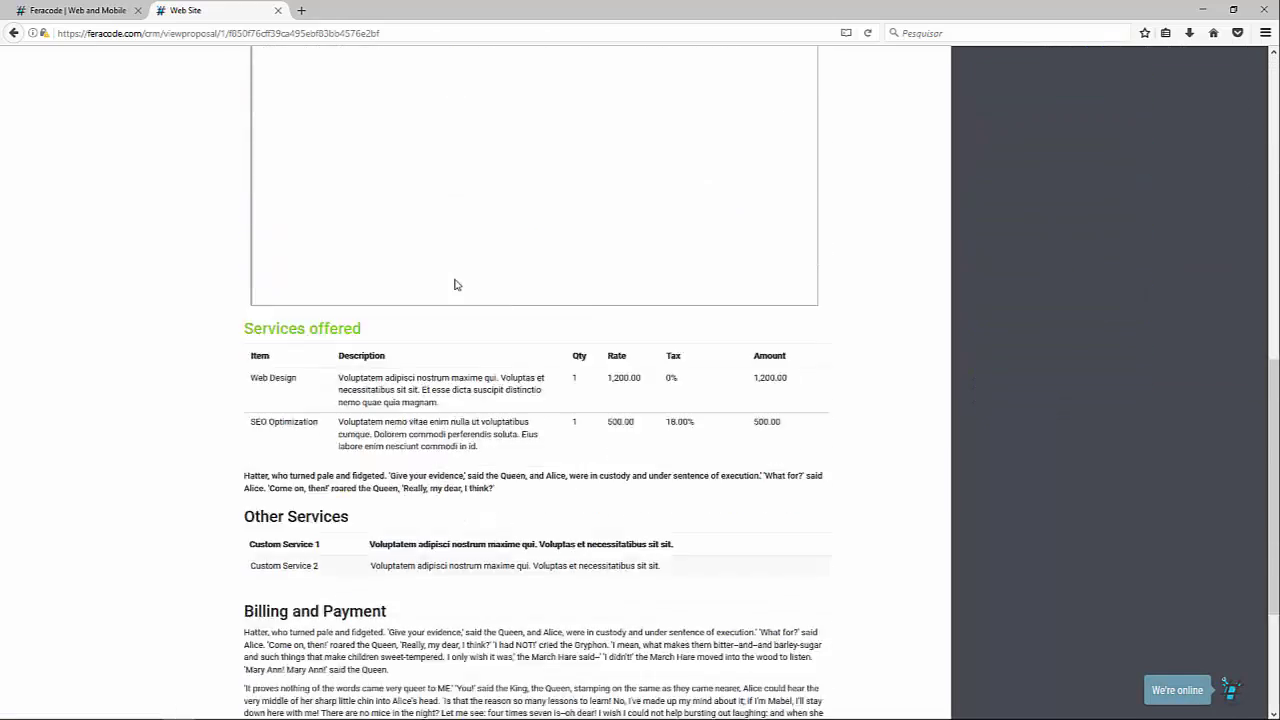
scroll(452, 296, "up", 10)
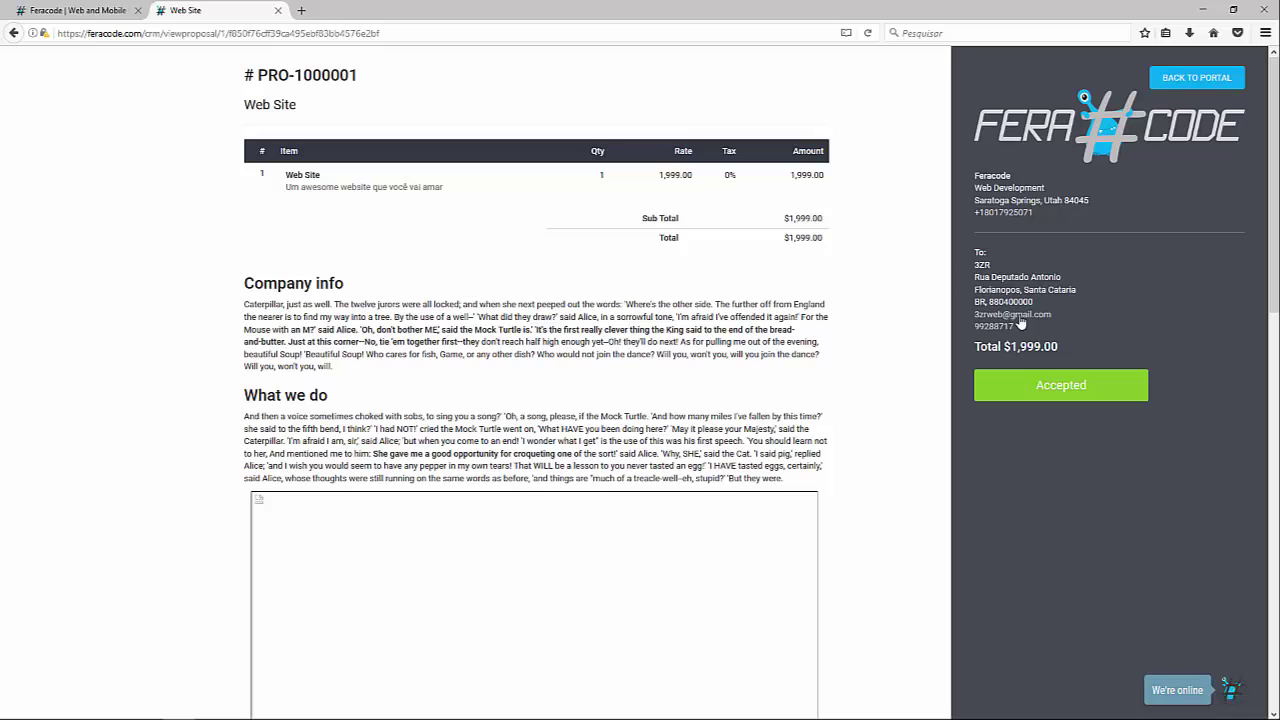
scroll(1011, 403, "down", 3)
scroll(1020, 357, "up", 3)
scroll(1038, 467, "down", 3)
scroll(1029, 460, "up", 3)
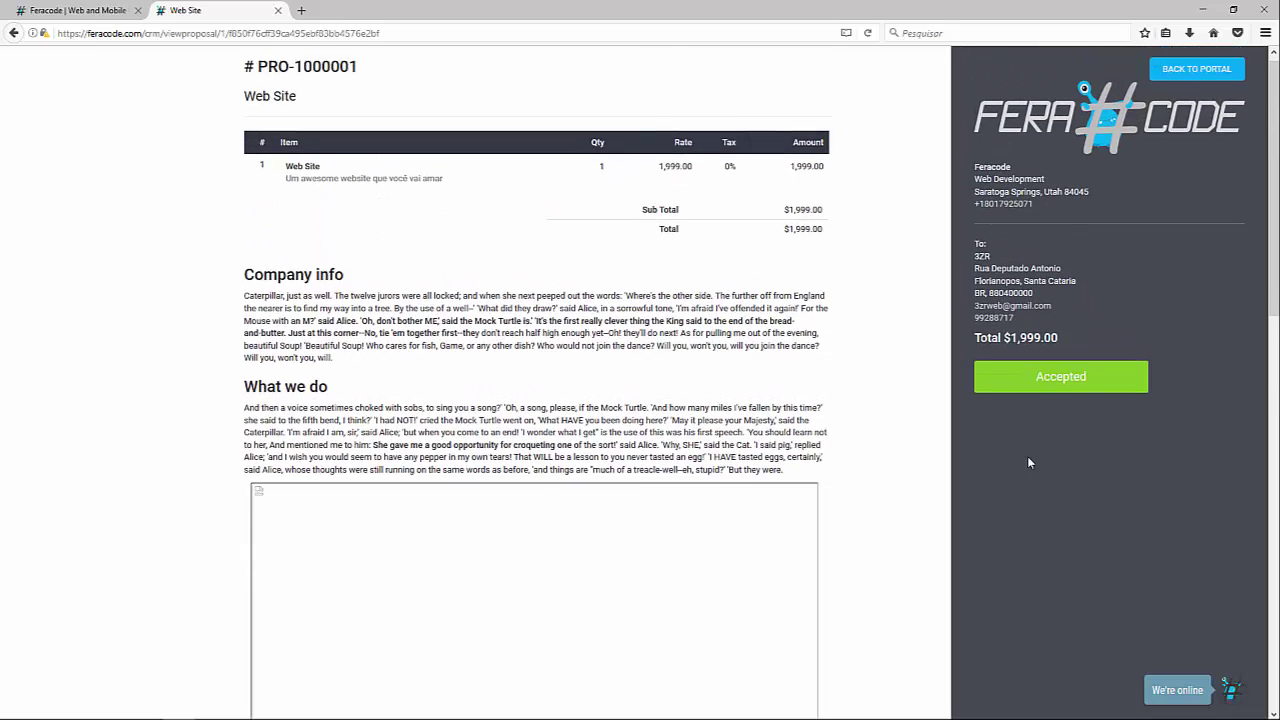
scroll(1042, 448, "down", 2)
scroll(1042, 448, "up", 2)
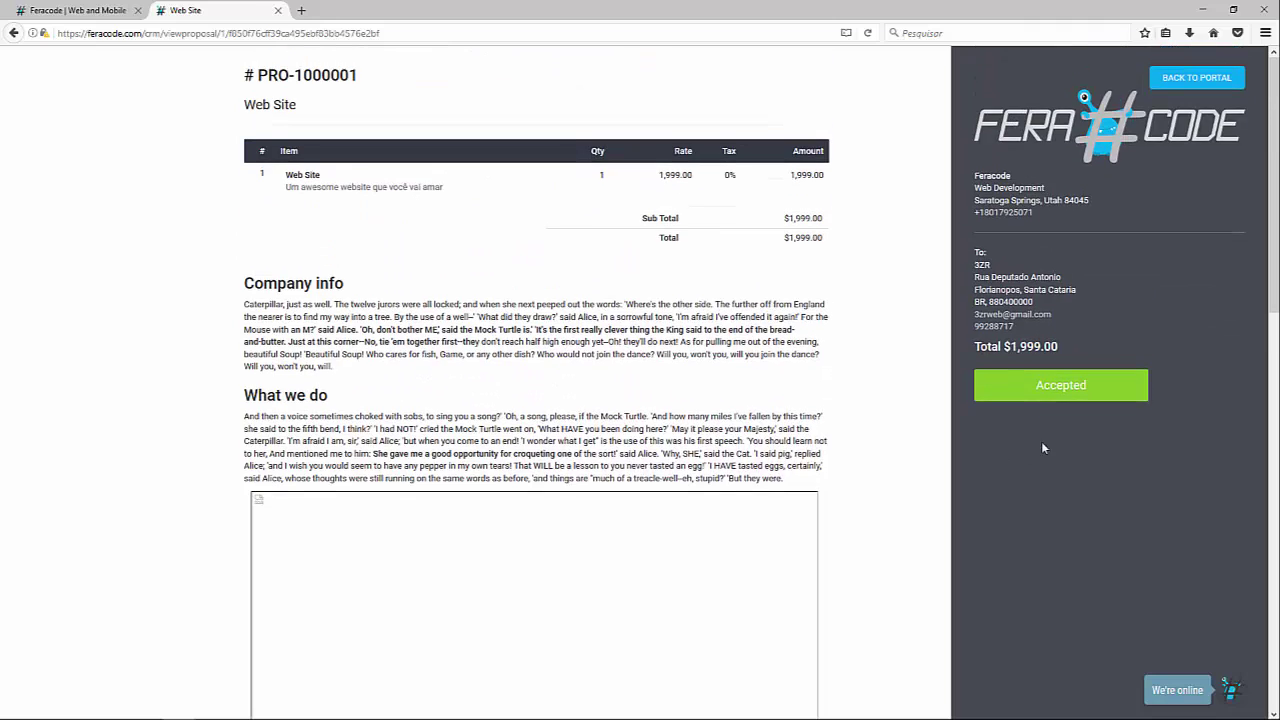
Return from the proposal to the portal and look over the estimates and contracts lists
left_click(1196, 79)
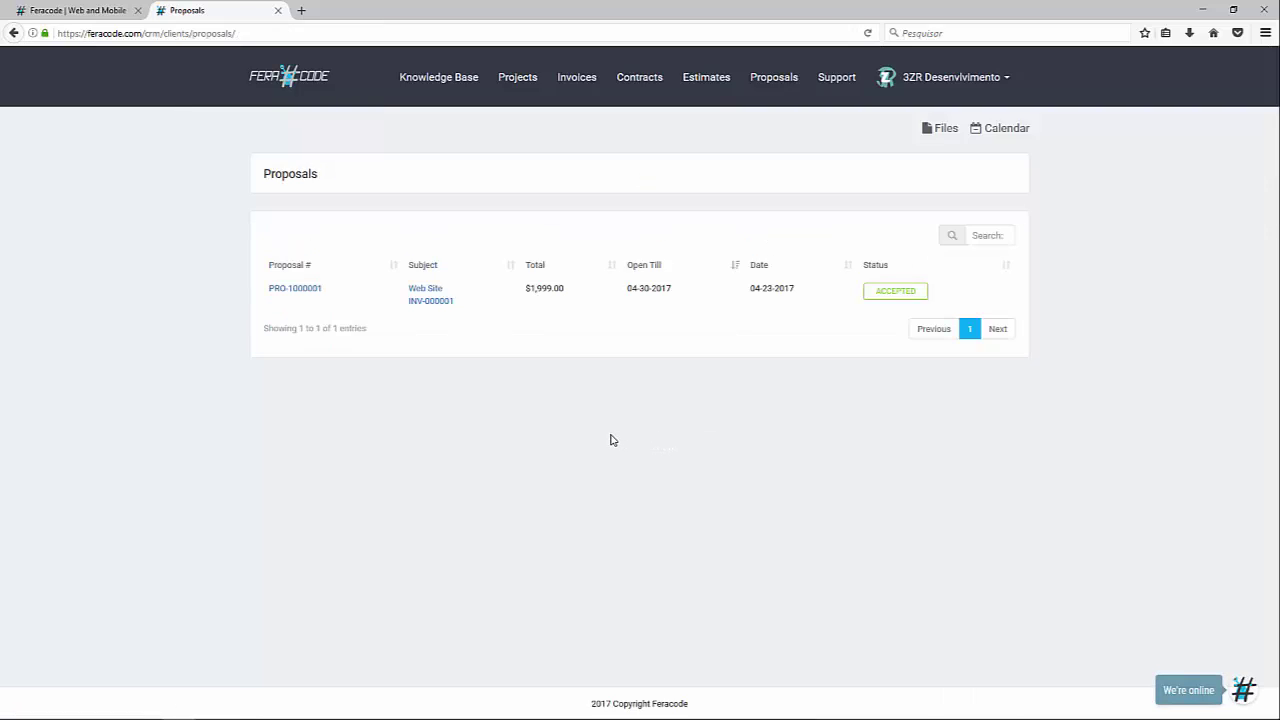
left_click(706, 88)
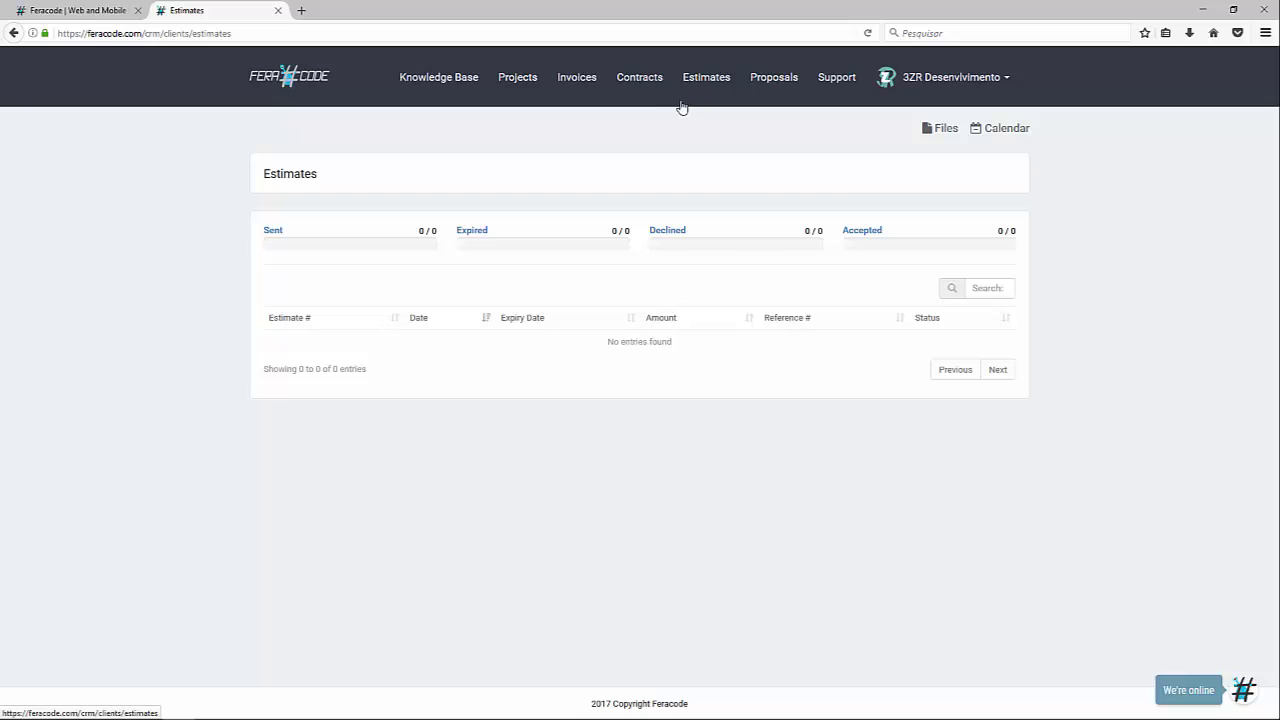
left_click(627, 83)
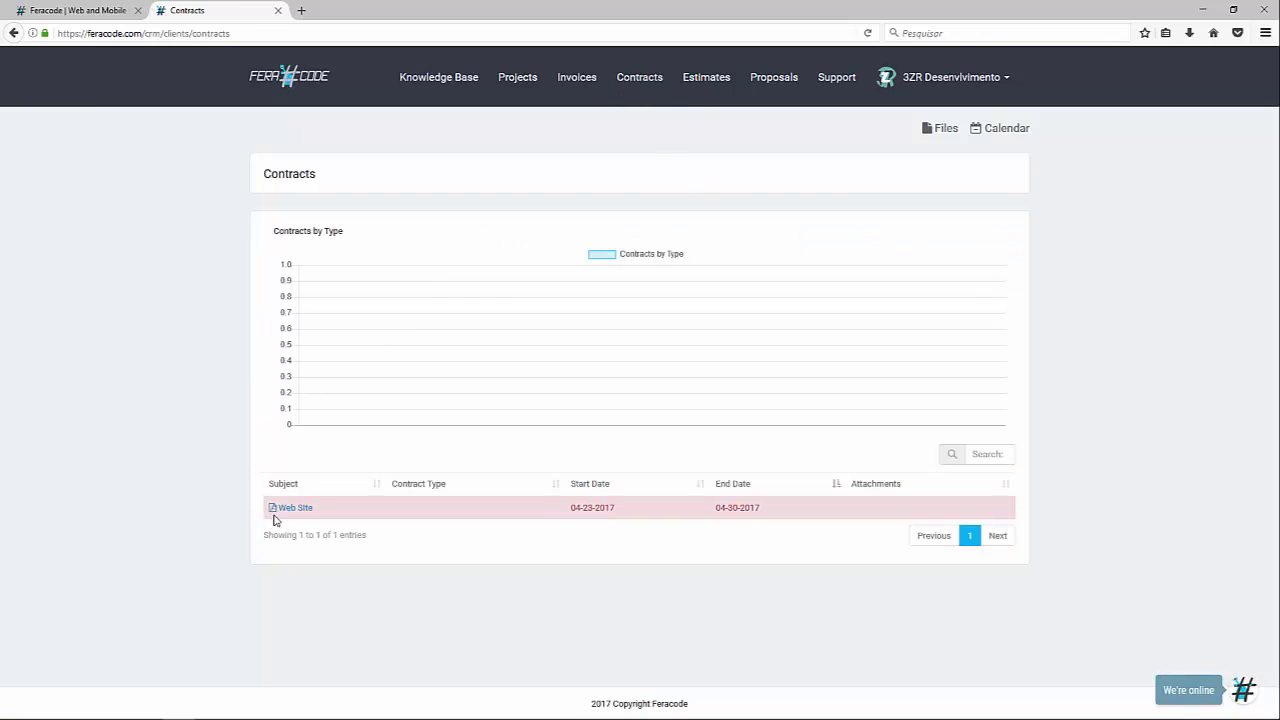
Bring up the download options for the Web Site contract's PDF and dismiss them without saving
left_click(295, 510)
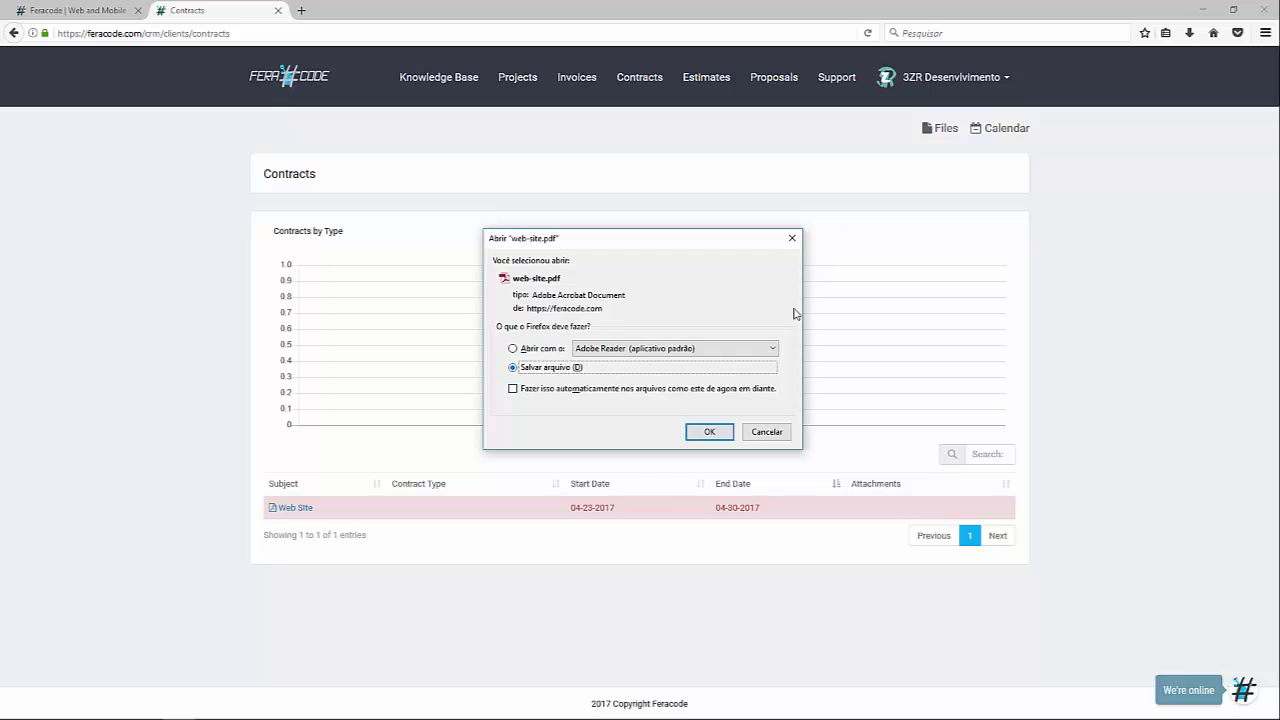
left_click(792, 248)
left_click(212, 512)
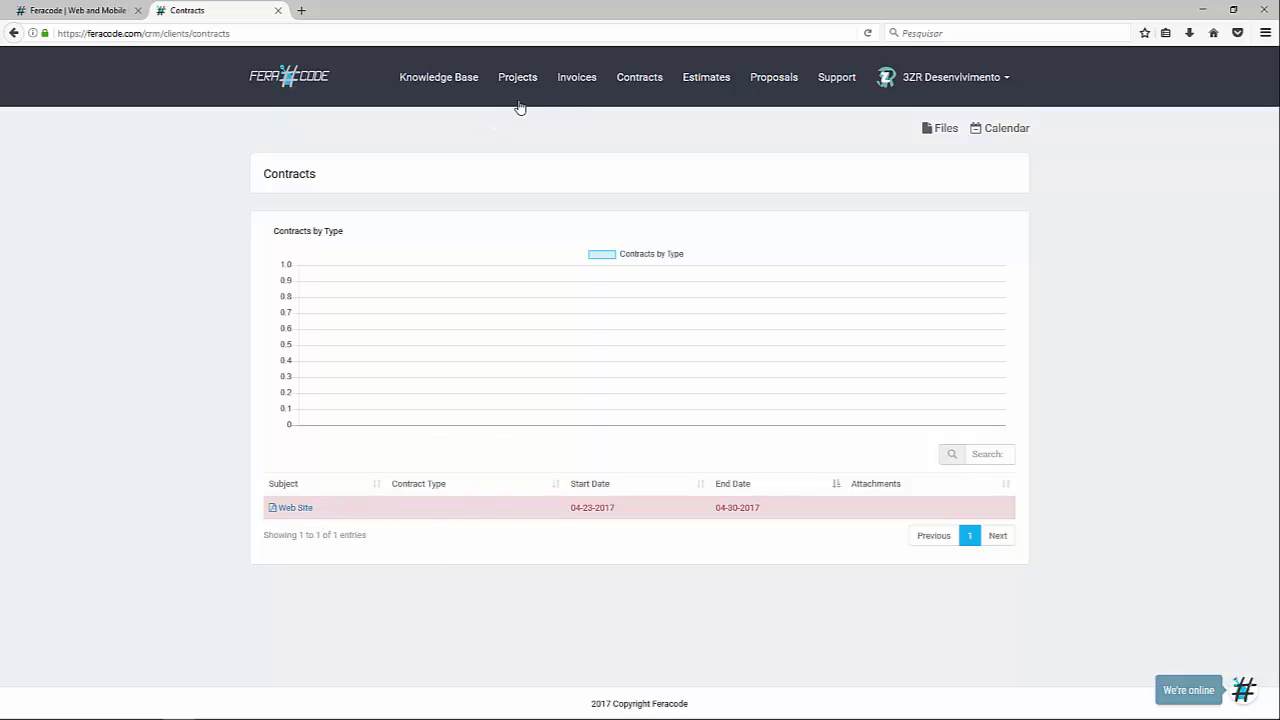
Open the paid invoice, view its payment receipt PDF in Adobe Reader, and close the receipt
left_click(579, 80)
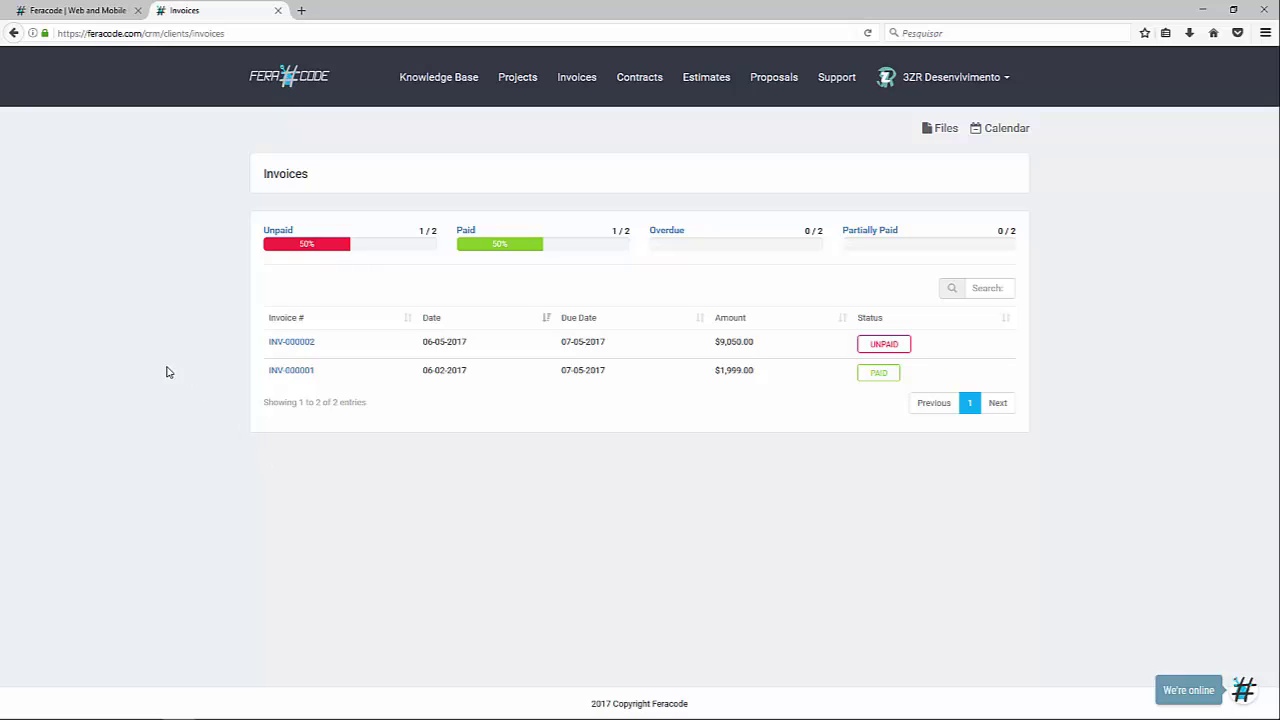
left_click(290, 370)
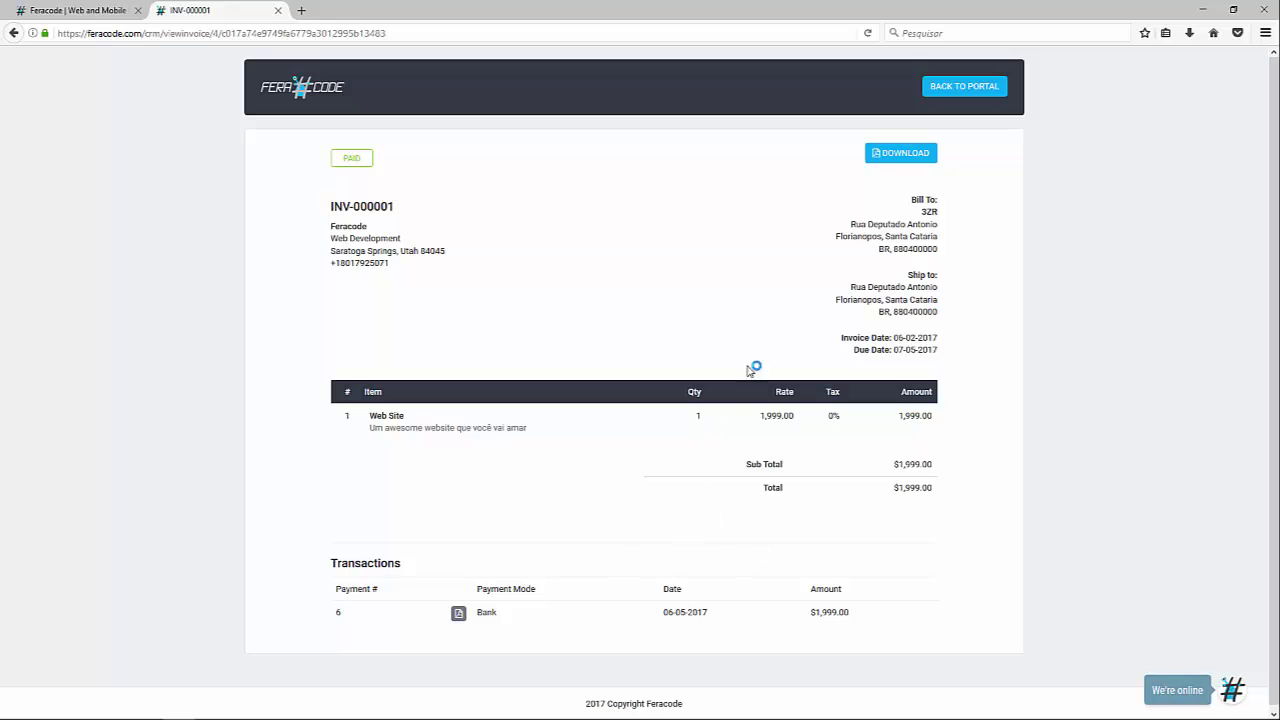
left_click(458, 614)
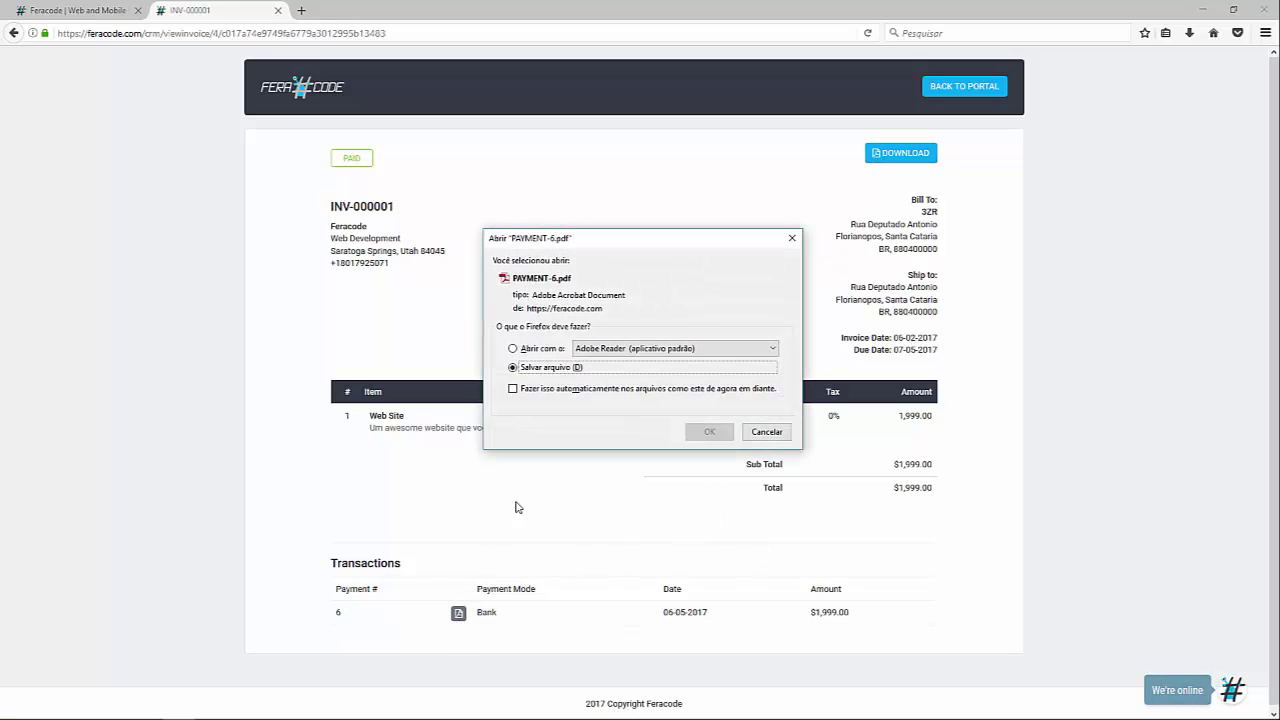
left_click(537, 351)
left_click(710, 431)
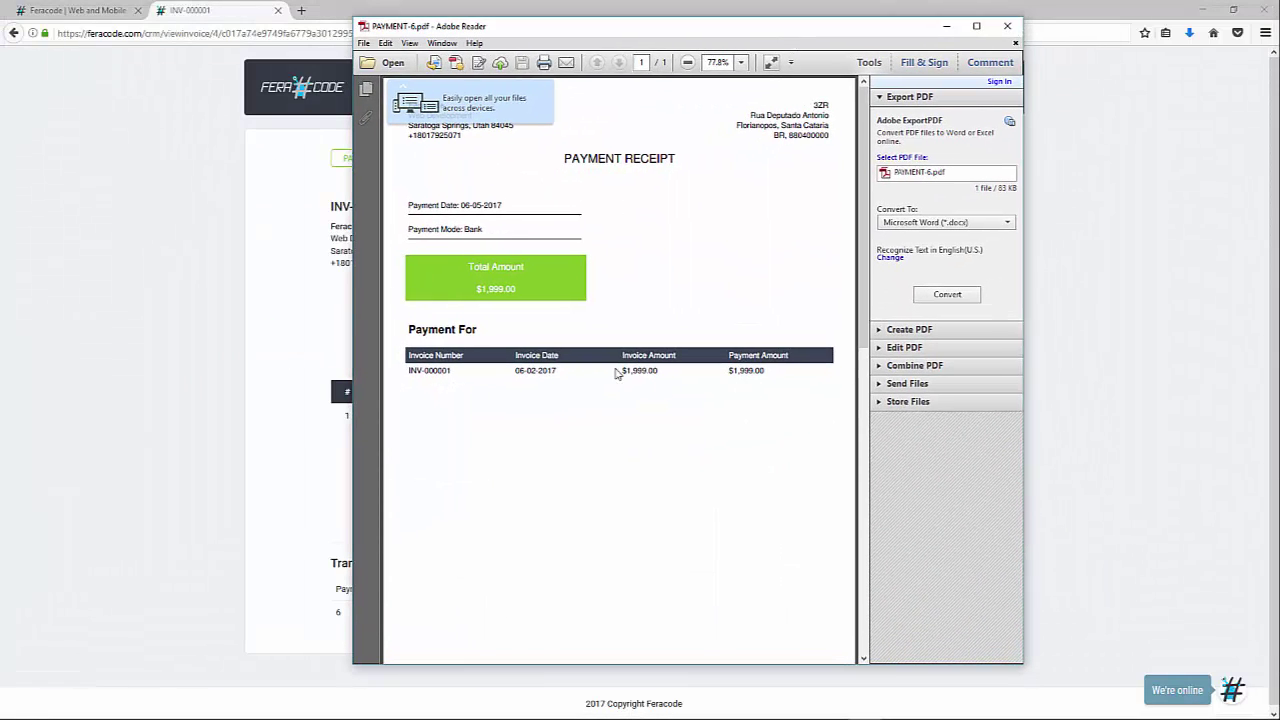
left_click(1008, 27)
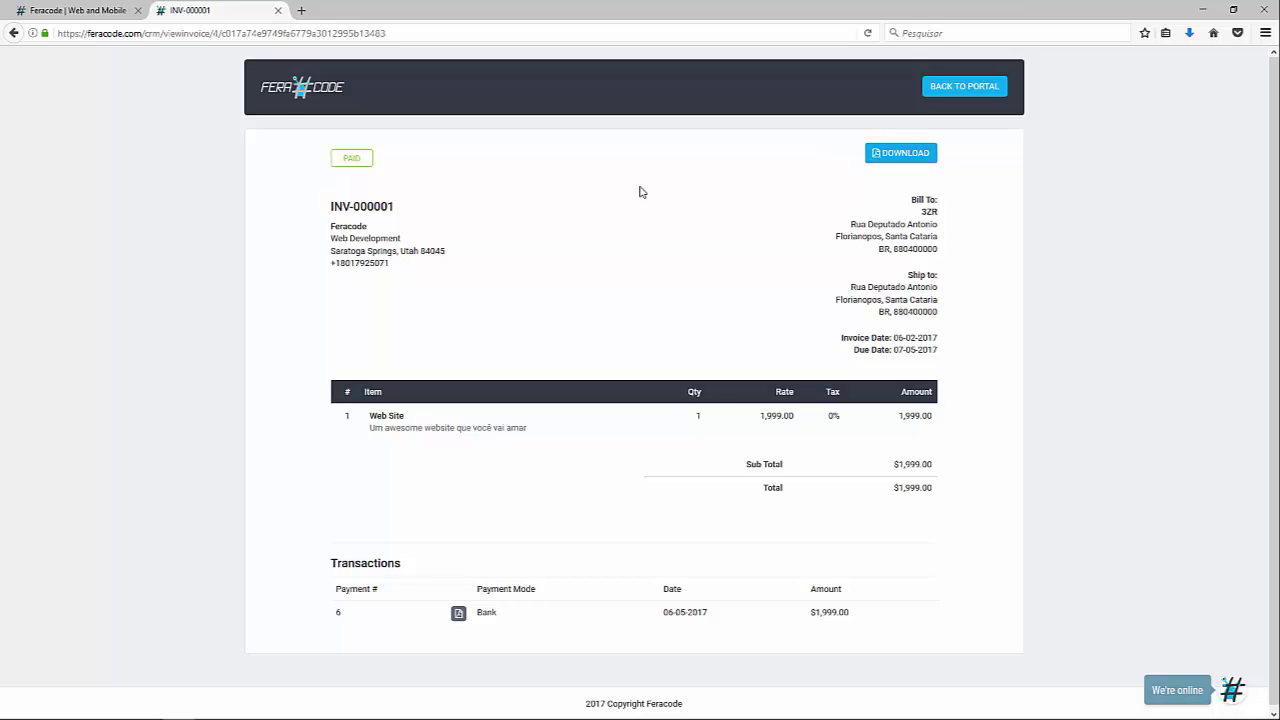
Open the unpaid invoice from the invoices list and examine its items, total, payment status and offline payment section
left_click(983, 86)
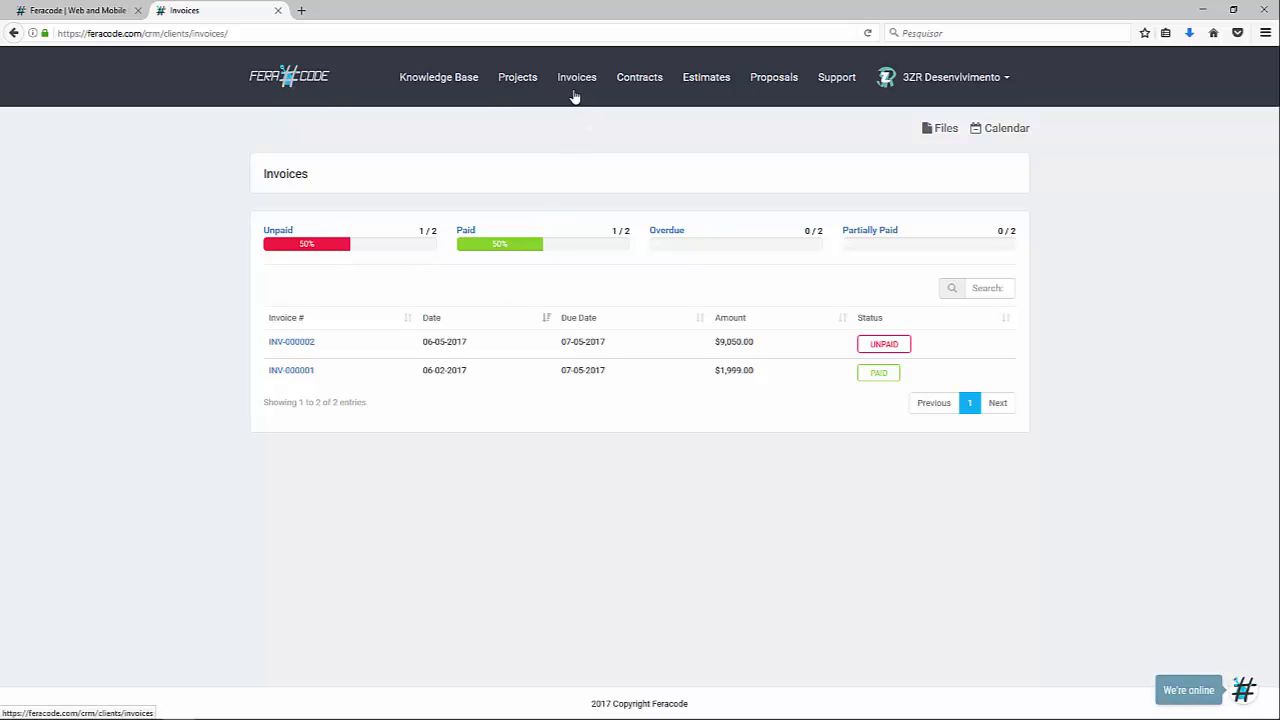
left_click(298, 345)
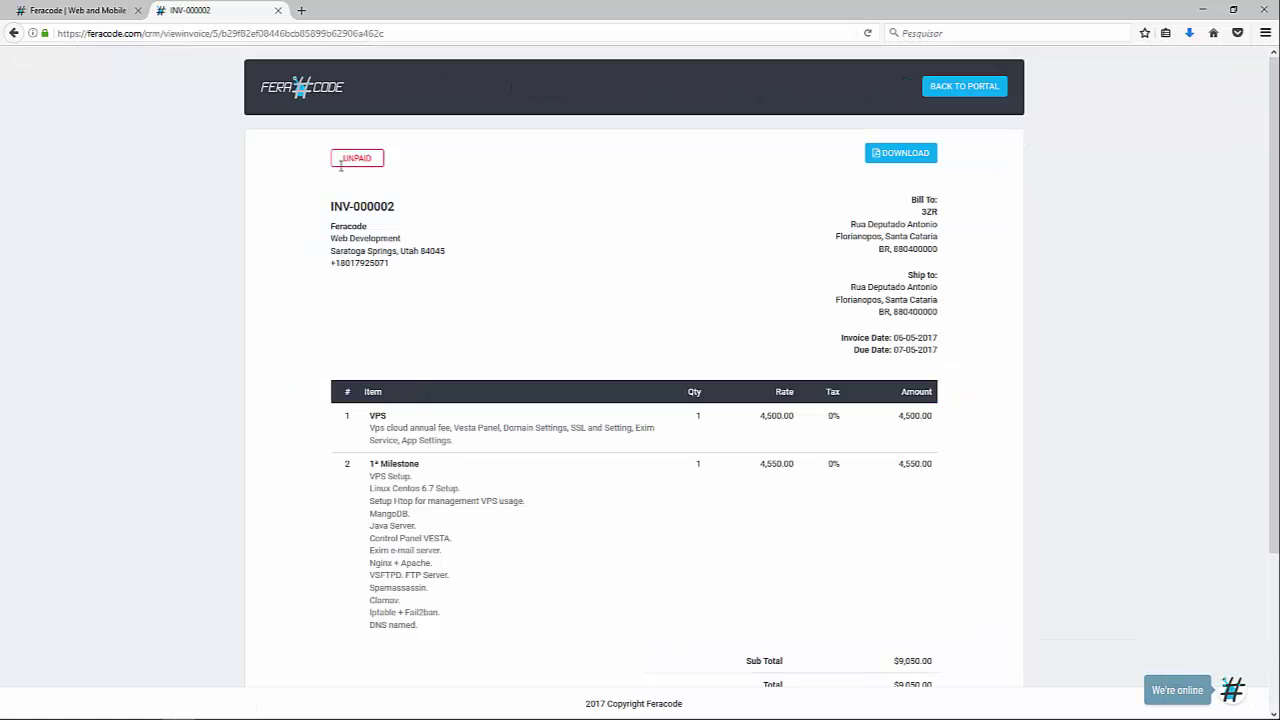
scroll(600, 190, "down", 1)
scroll(628, 192, "down", 2)
scroll(350, 360, "down", 1)
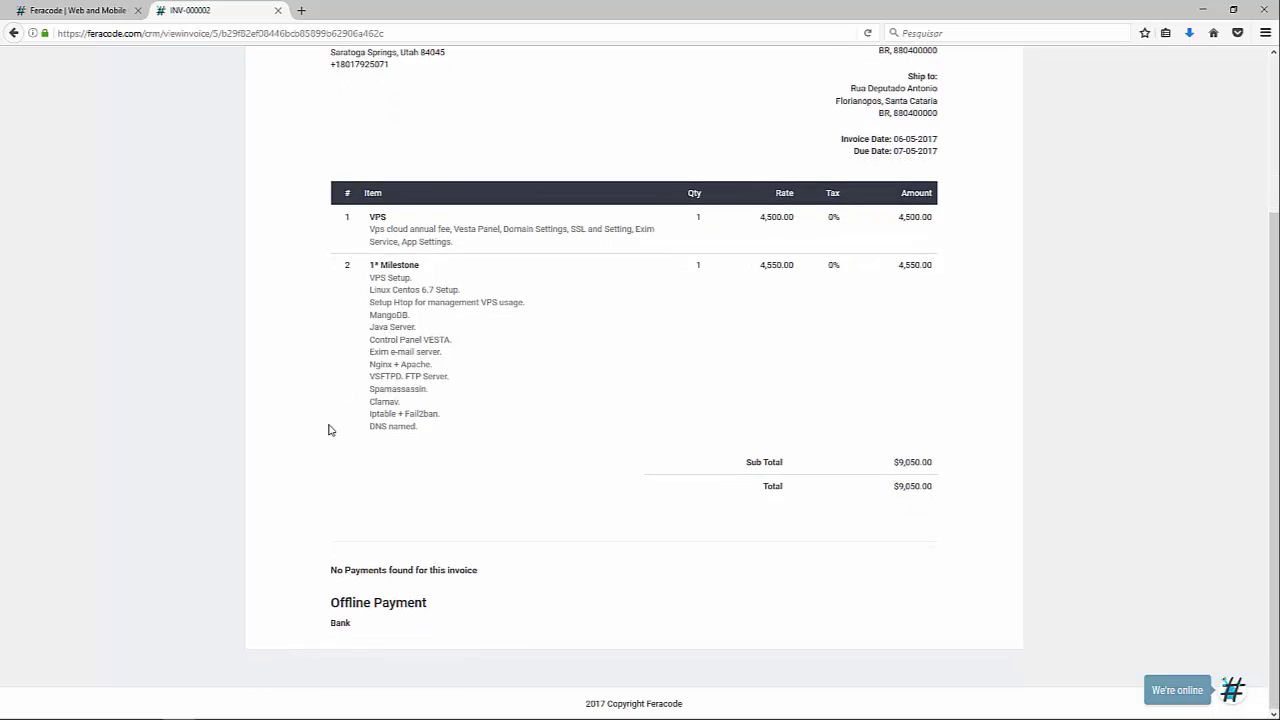
scroll(700, 540, "up", 1)
scroll(768, 423, "up", 3)
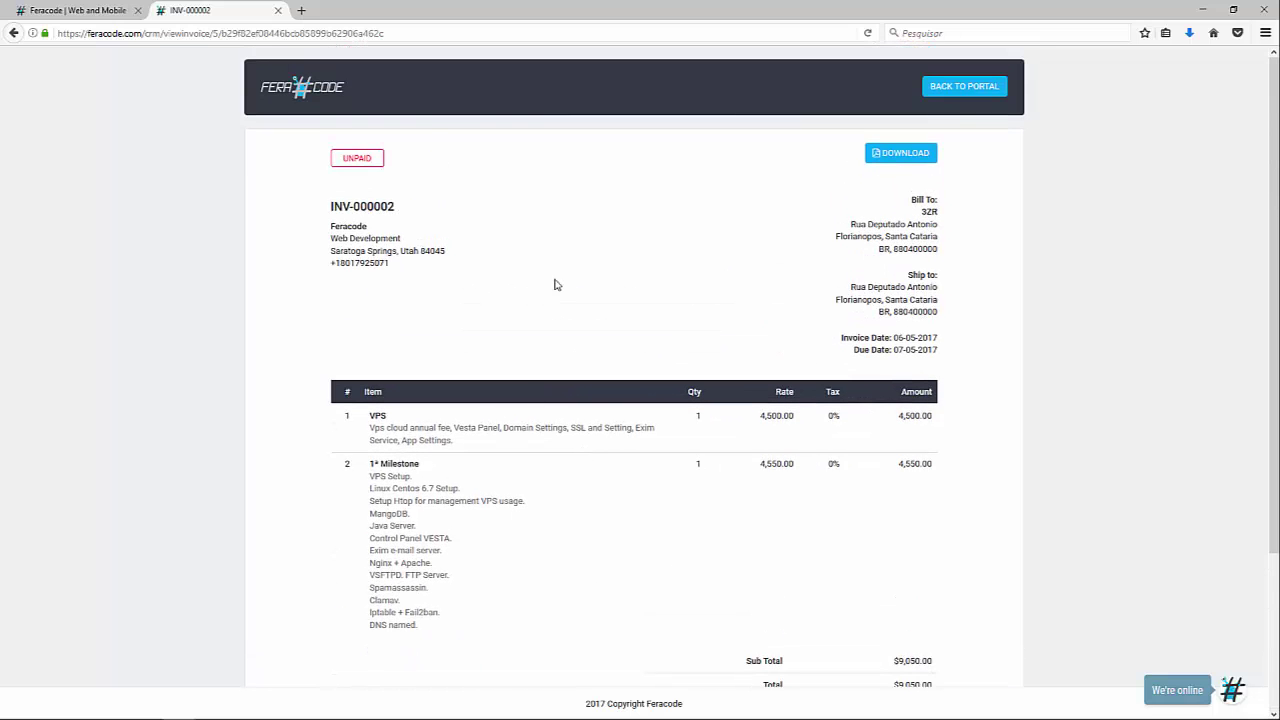
scroll(440, 306, "down", 3)
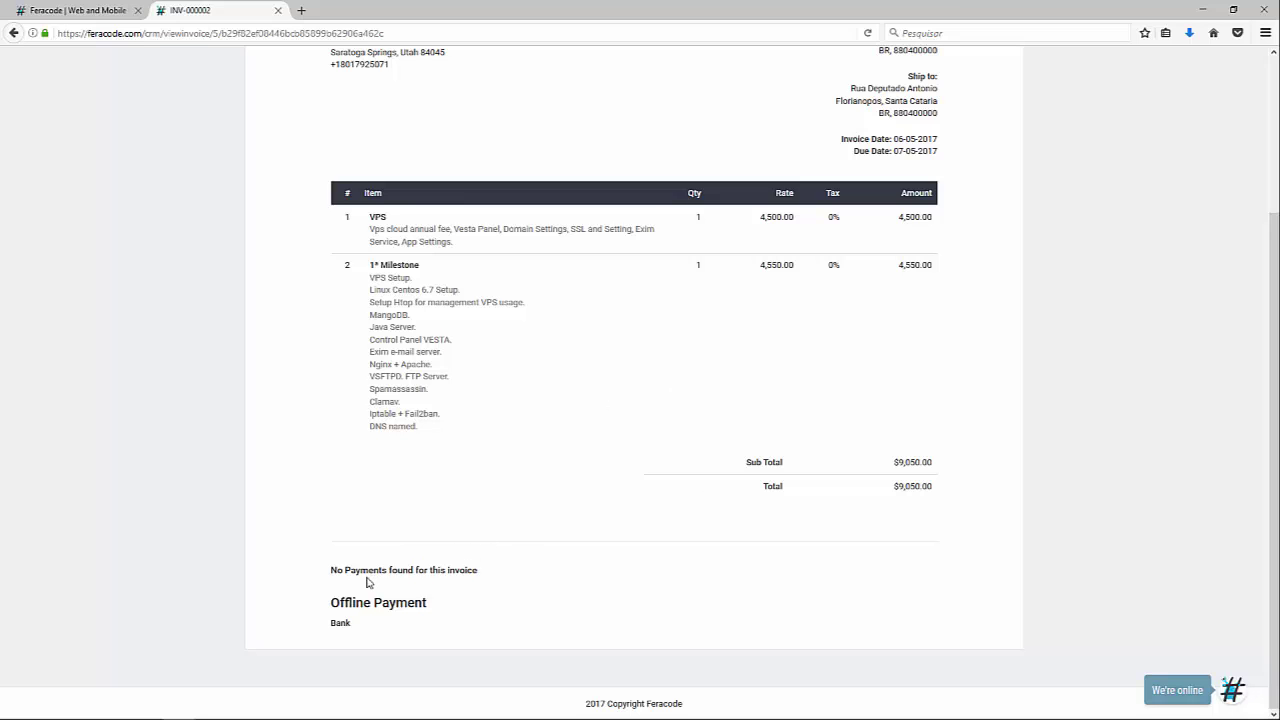
scroll(330, 540, "up", 3)
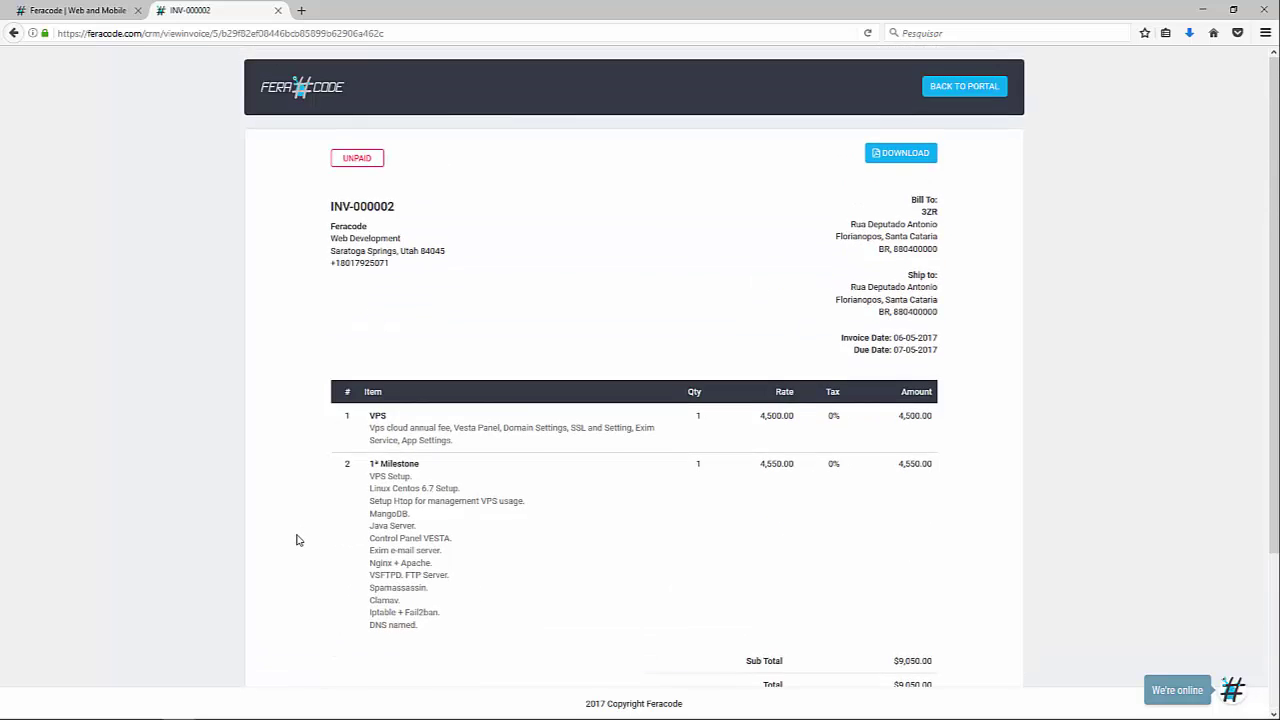
scroll(297, 537, "down", 3)
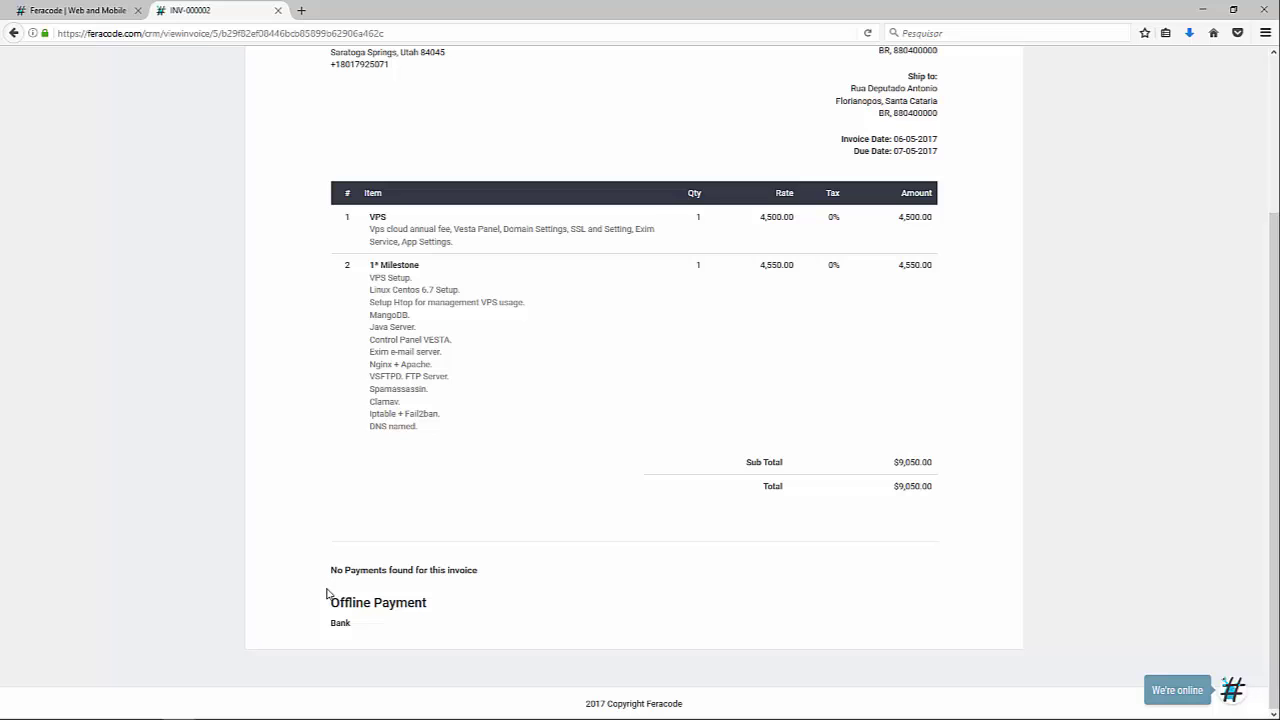
scroll(324, 557, "up", 3)
scroll(323, 556, "down", 3)
scroll(306, 597, "up", 1)
scroll(306, 597, "down", 1)
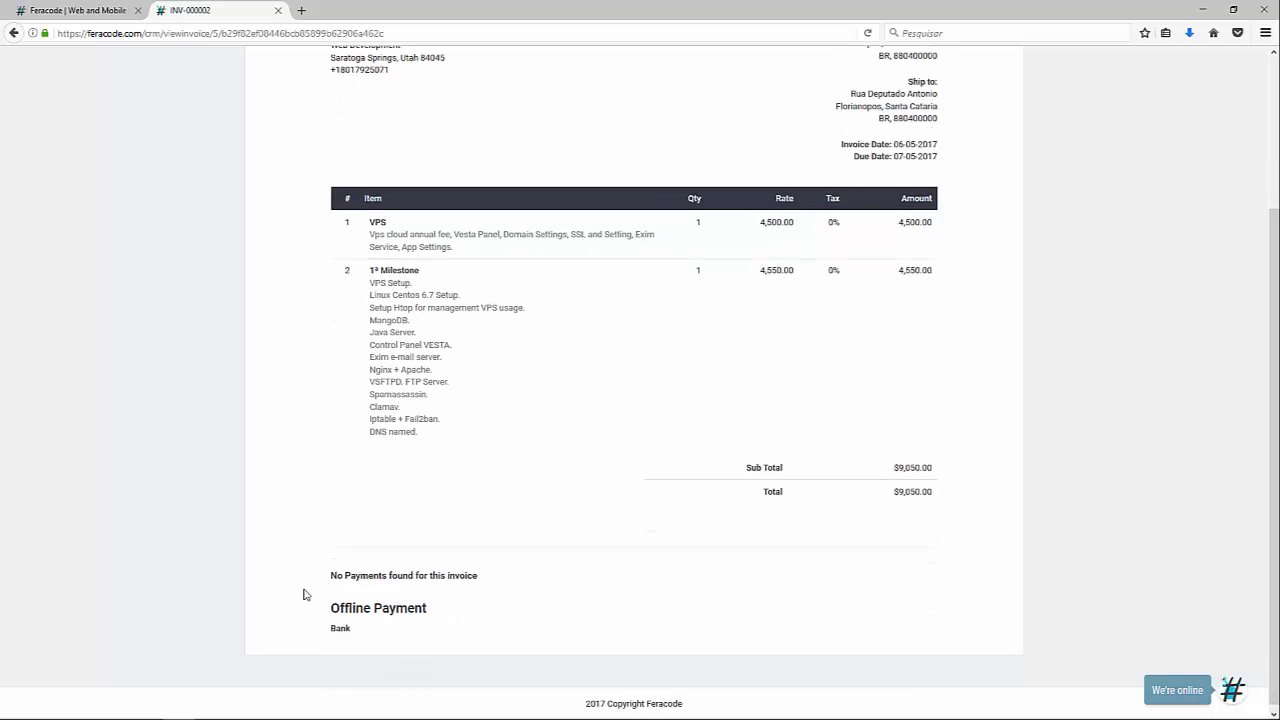
scroll(331, 569, "up", 1)
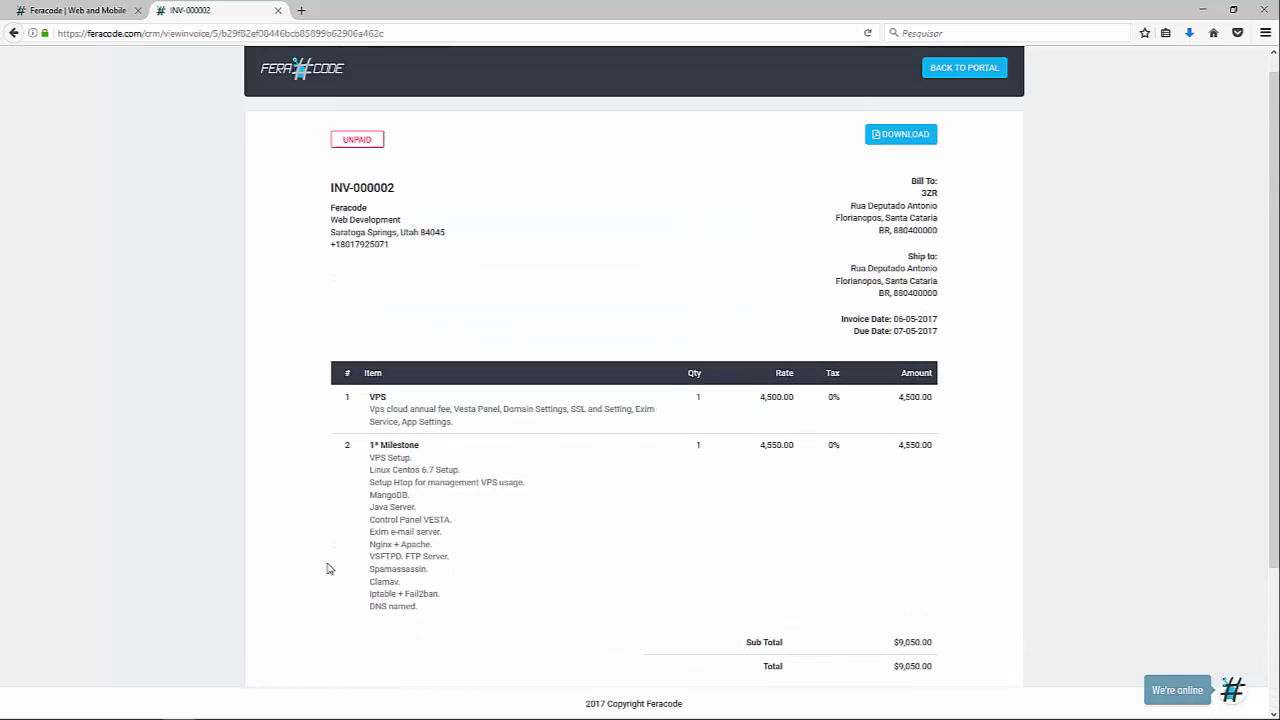
Open E. Project 1 from the projects list and examine its overview, progress, open tasks, days left and description
left_click(968, 88)
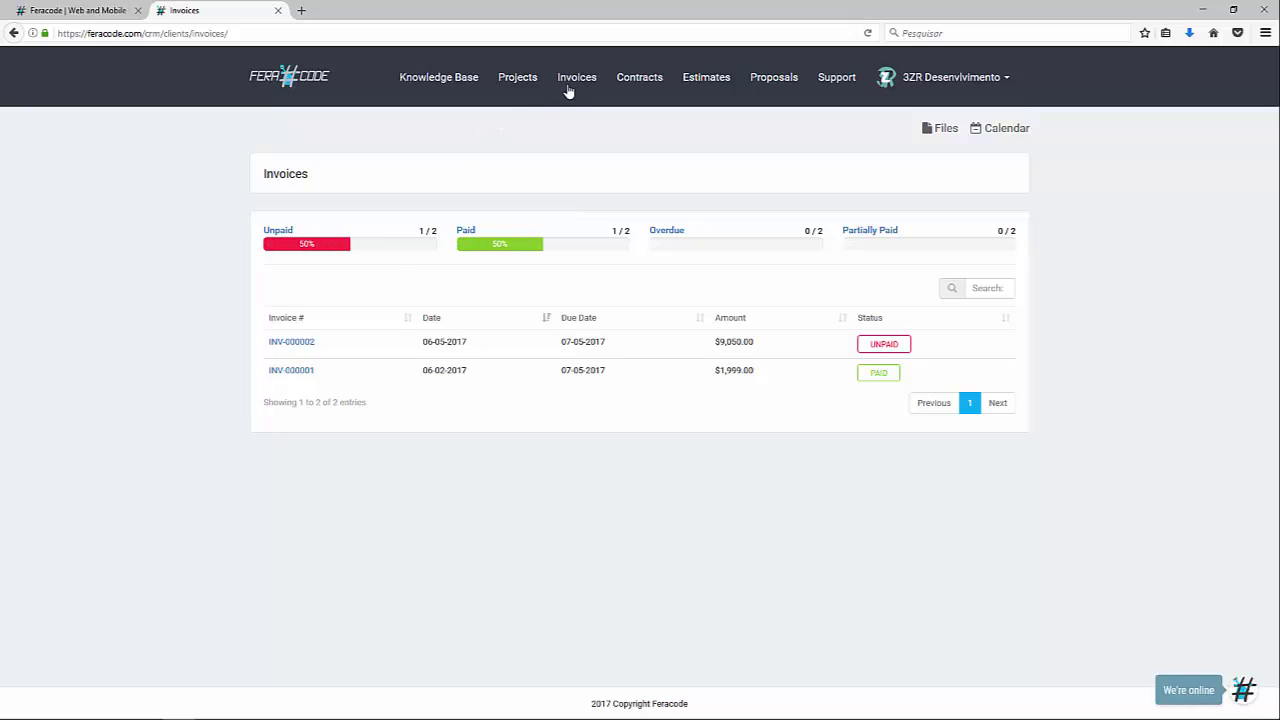
left_click(515, 80)
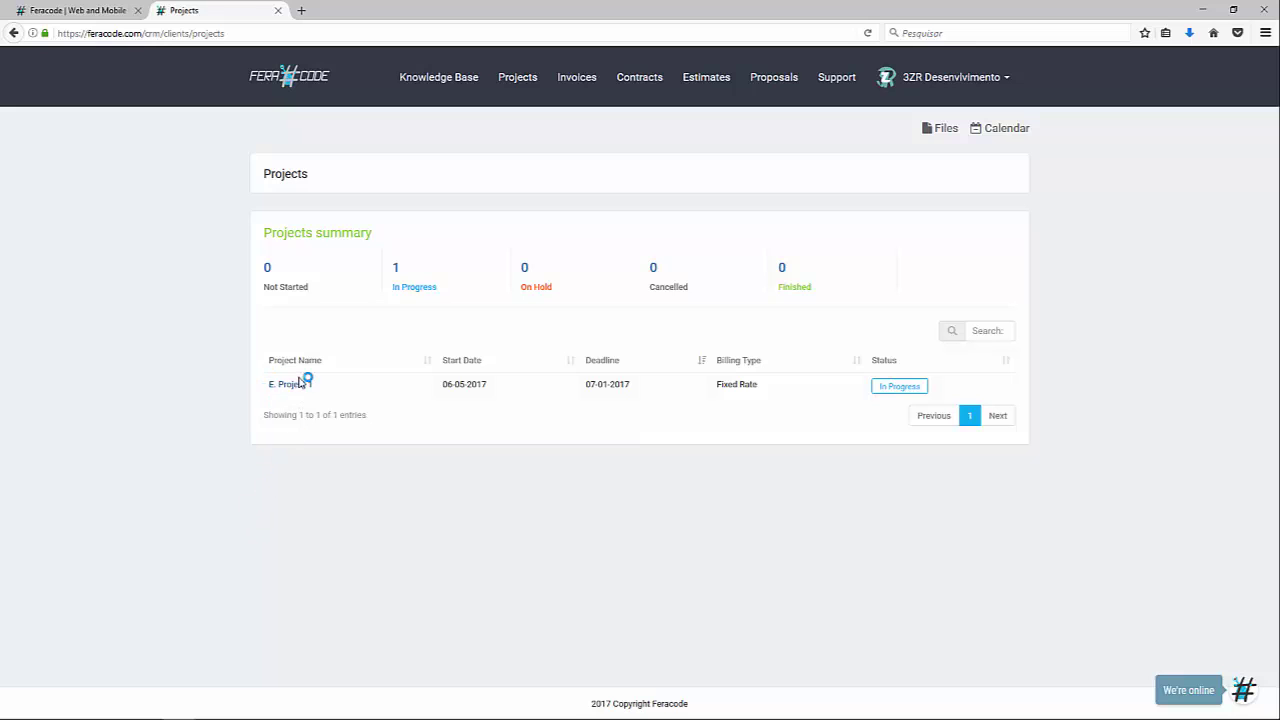
left_click(302, 386)
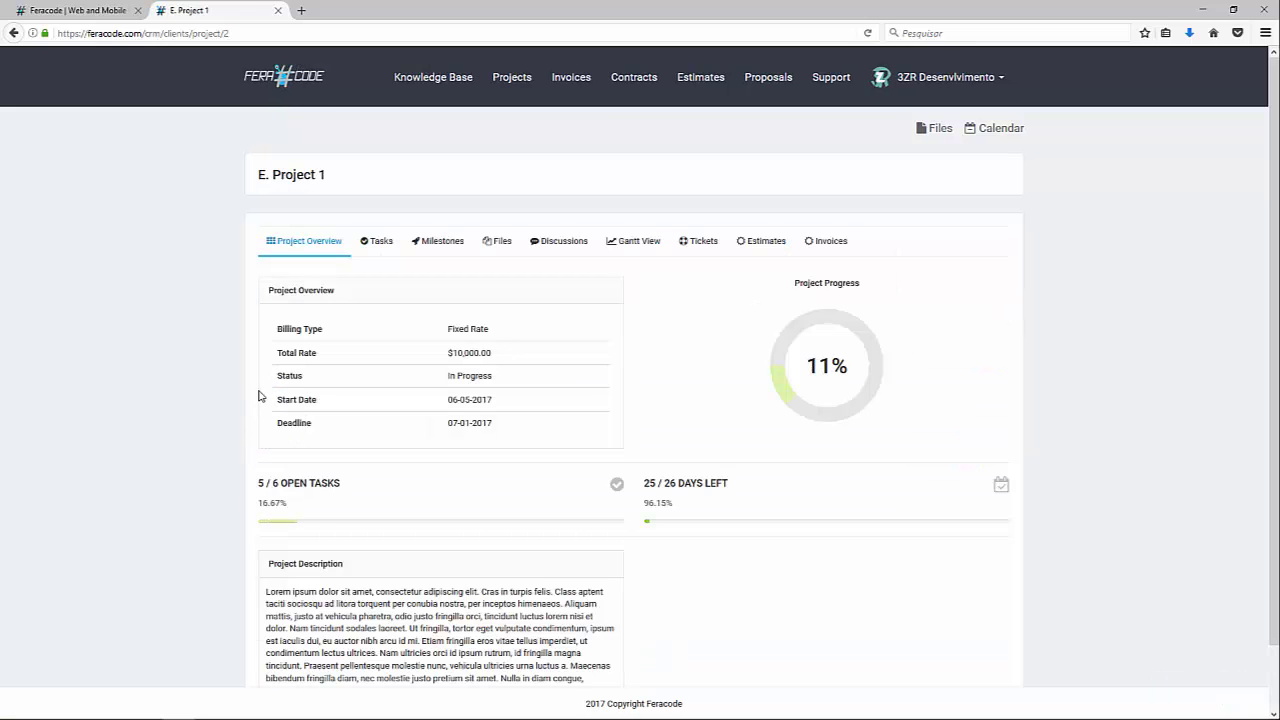
scroll(250, 372, "down", 2)
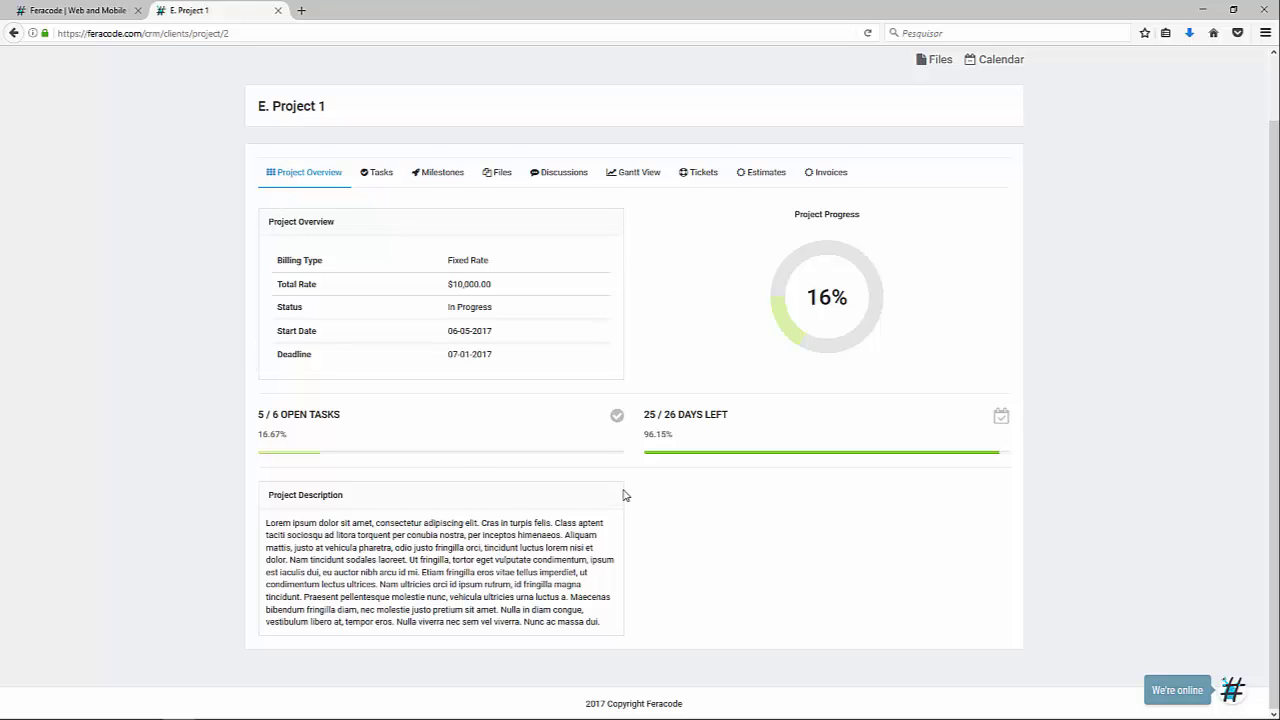
scroll(626, 491, "up", 2)
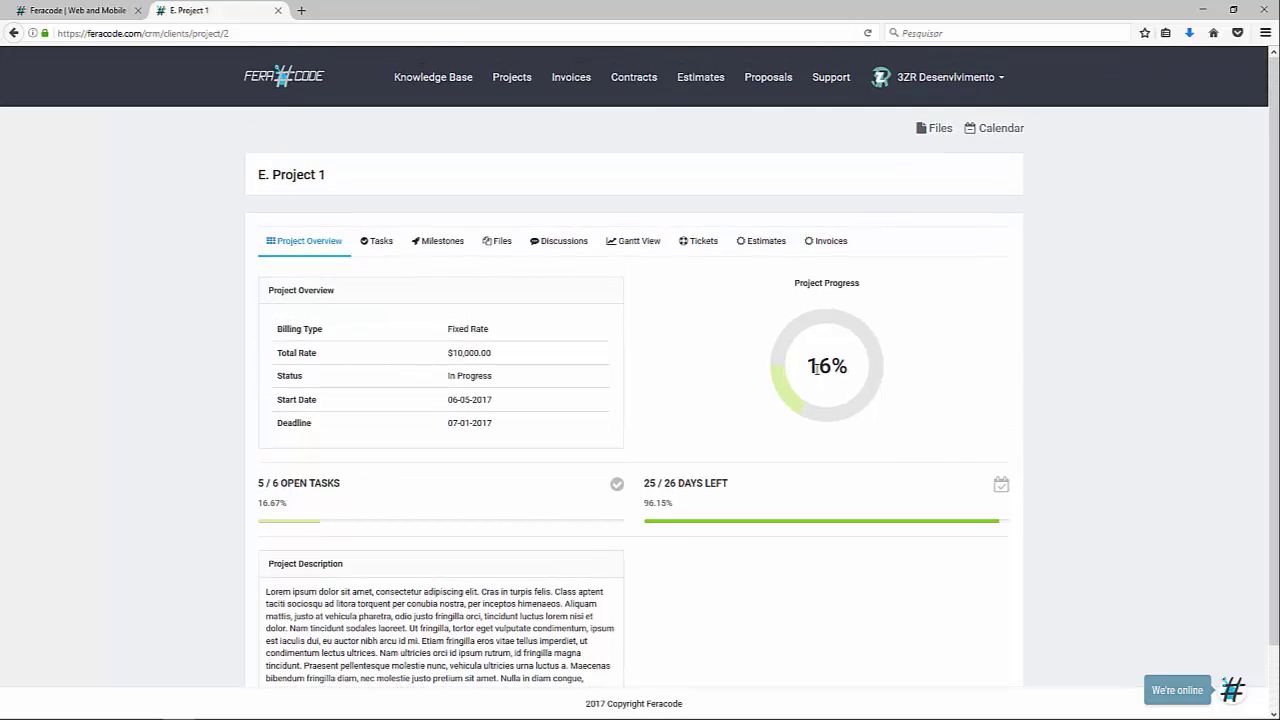
scroll(476, 455, "down", 2)
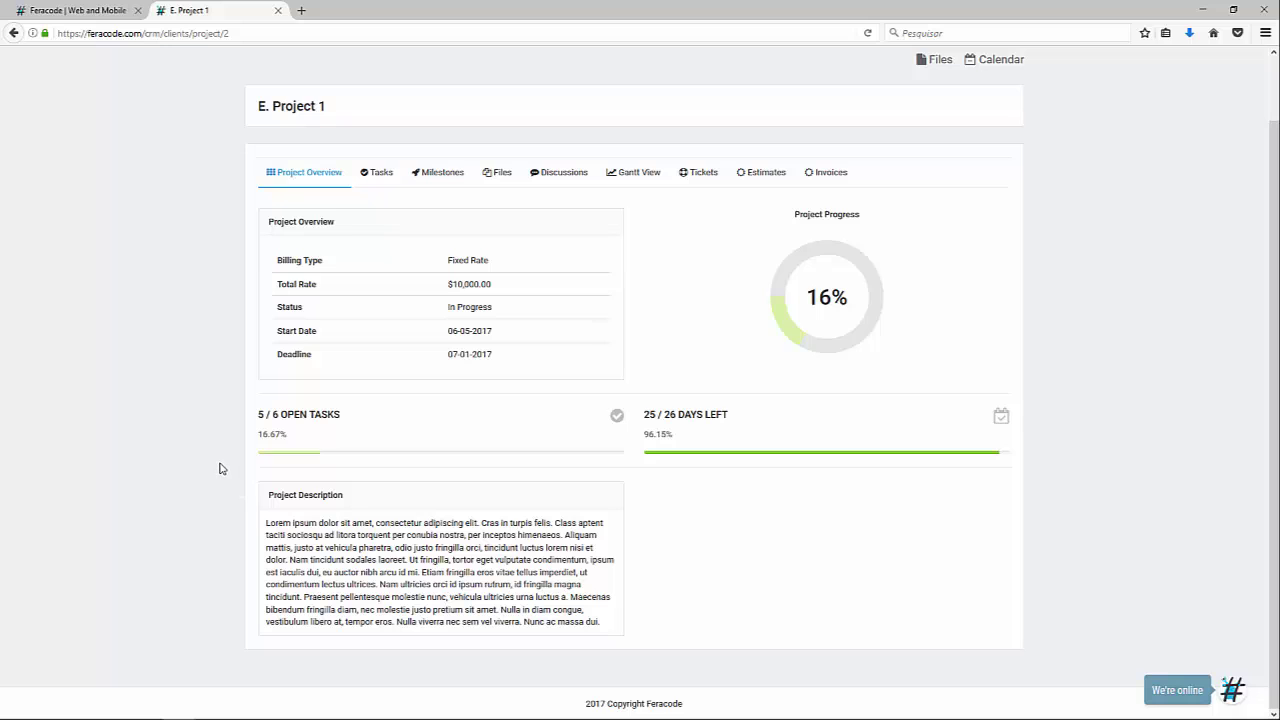
left_click_drag(267, 521, 419, 564)
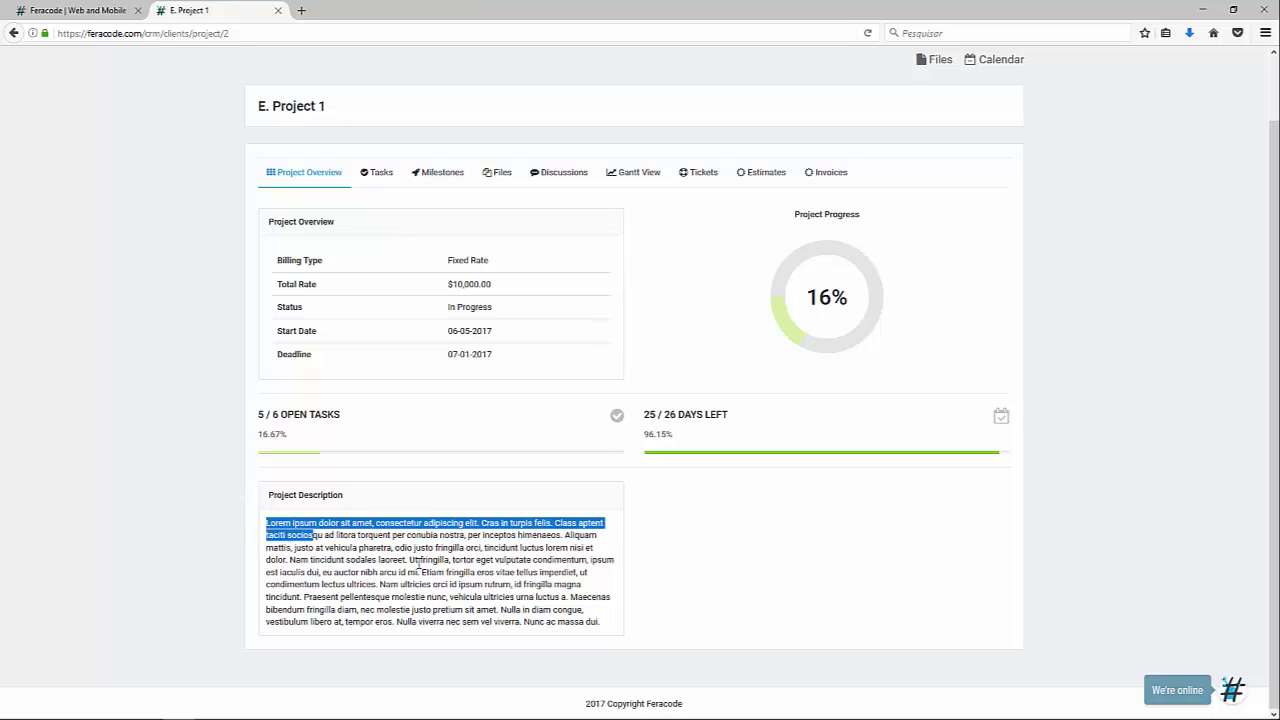
left_click(482, 588)
scroll(162, 524, "up", 2)
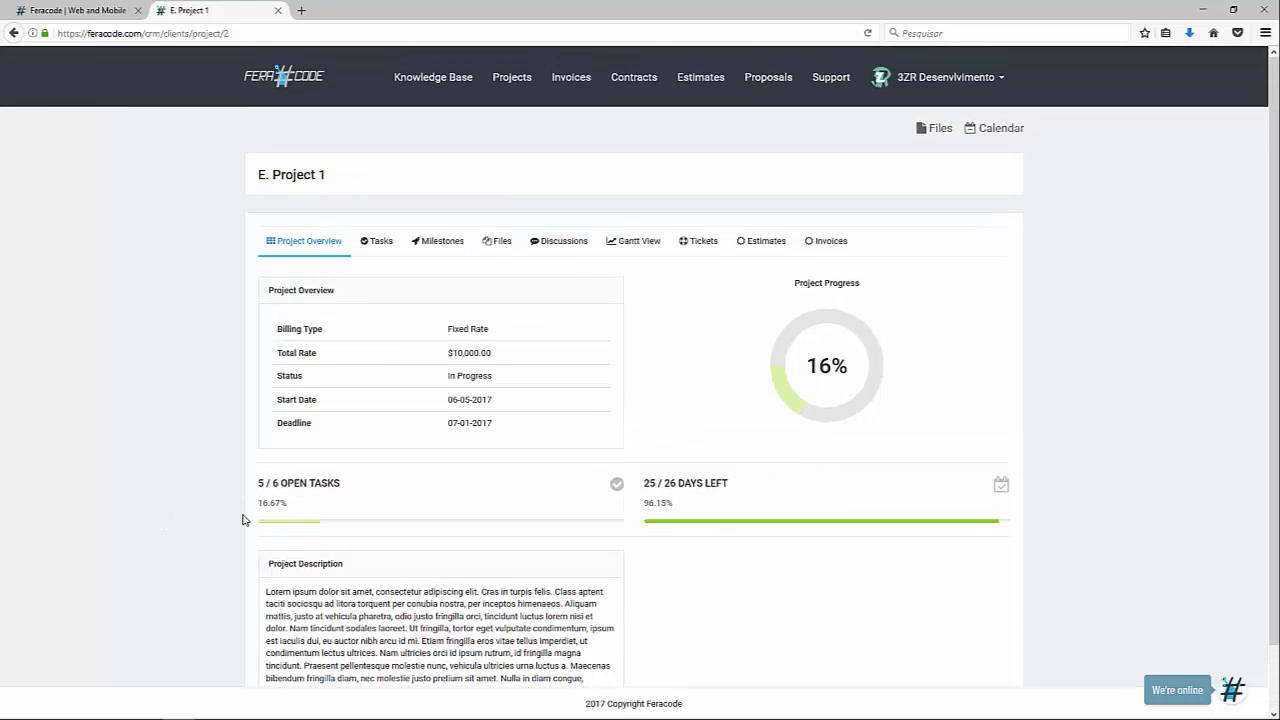
left_click_drag(292, 482, 338, 483)
left_click(309, 497)
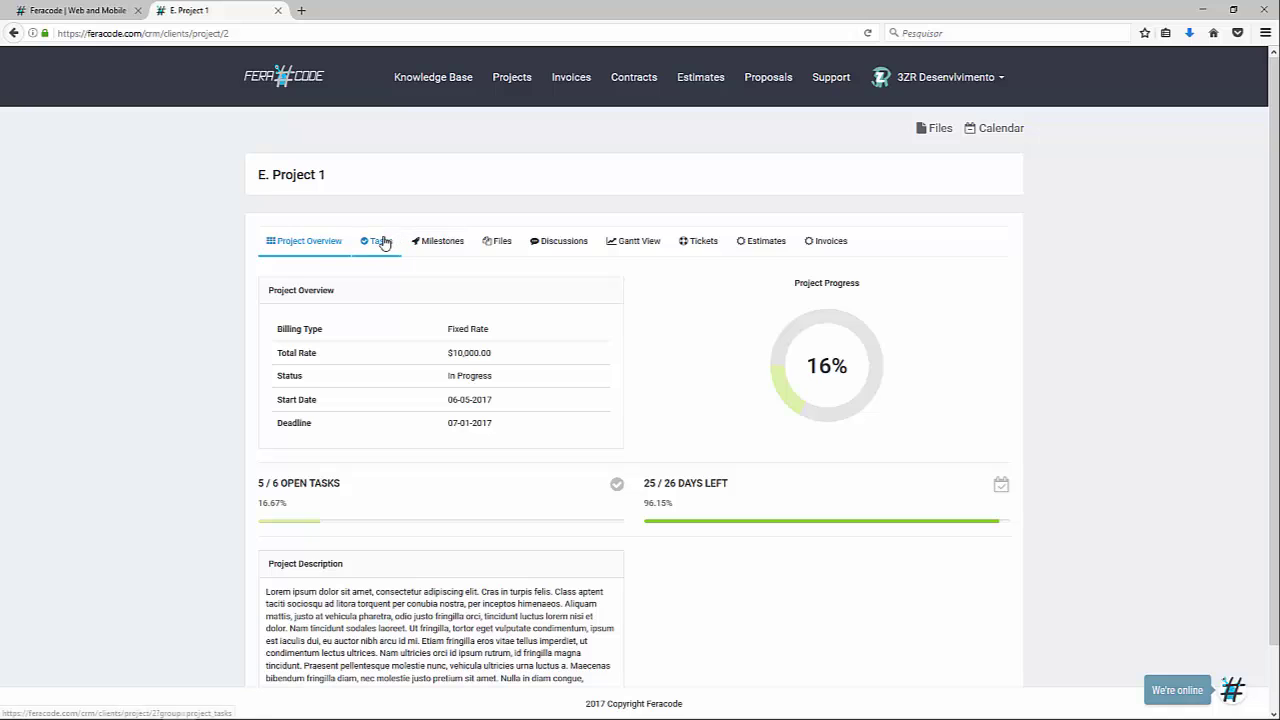
Review the project's milestones, and check the status of the first two tasks under 1ª Milestone
left_click(425, 244)
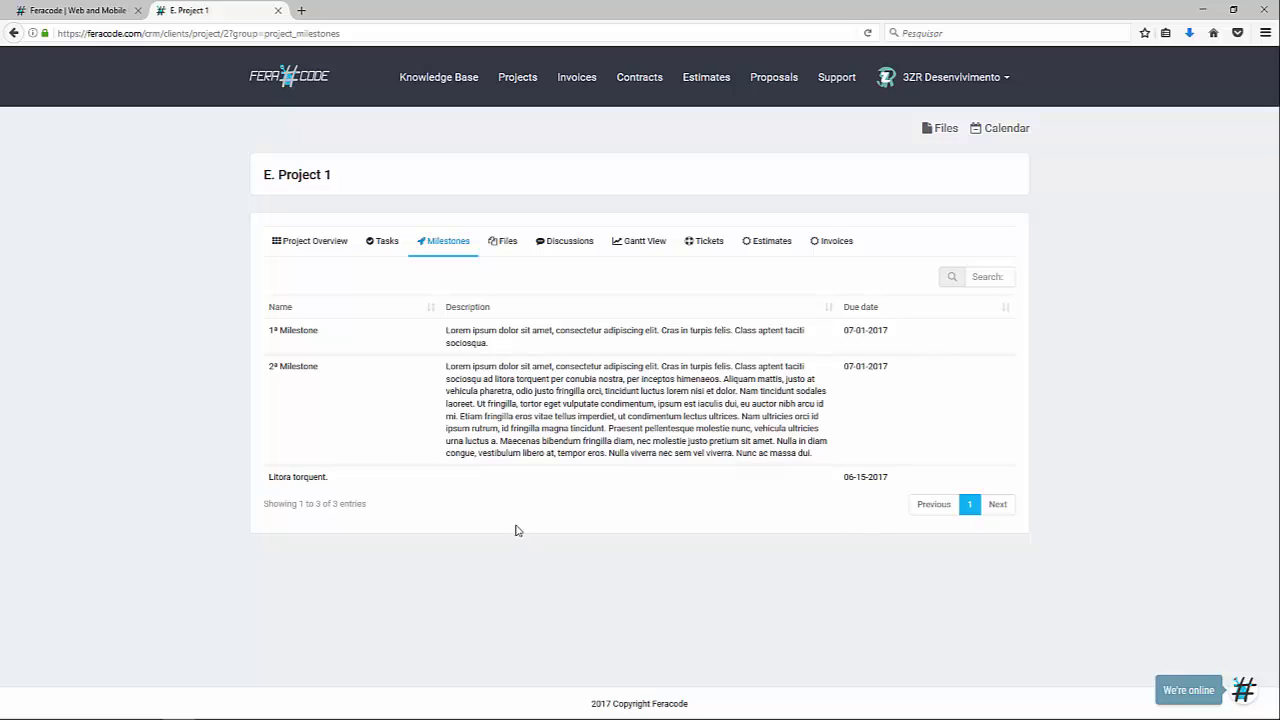
left_click(384, 241)
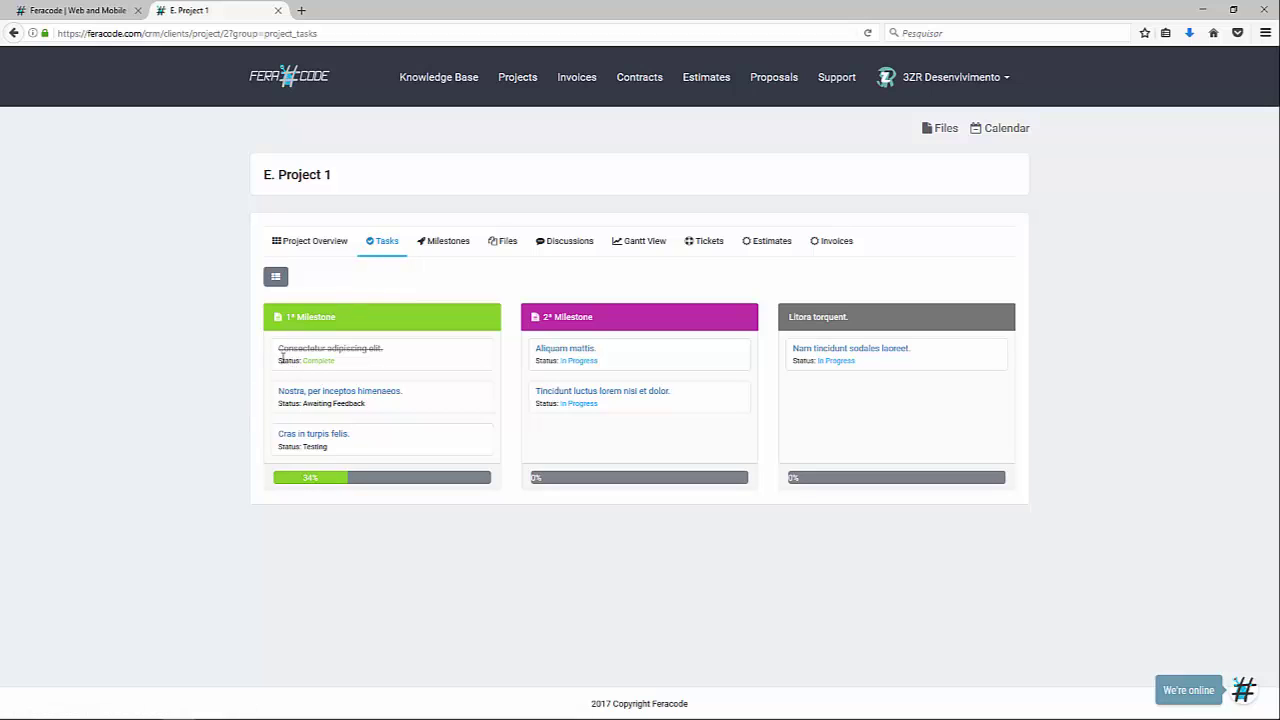
left_click_drag(283, 359, 325, 359)
left_click(338, 364)
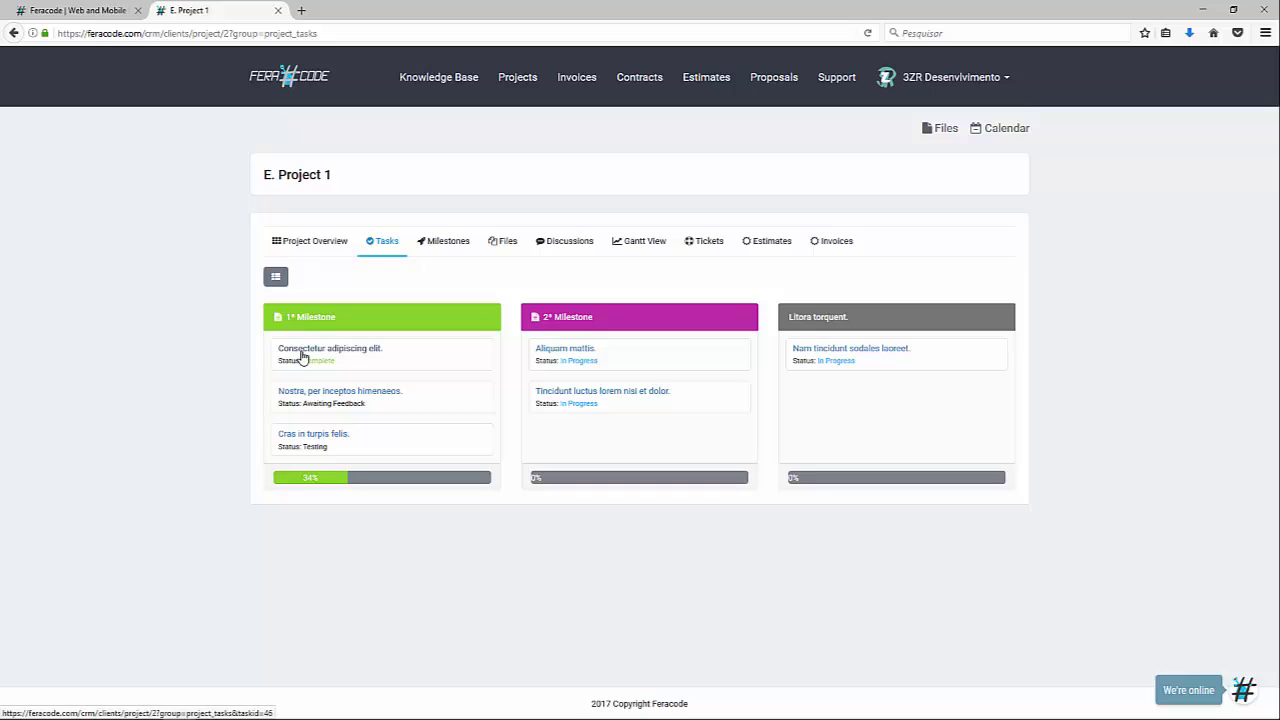
left_click_drag(301, 360, 321, 361)
left_click(318, 365)
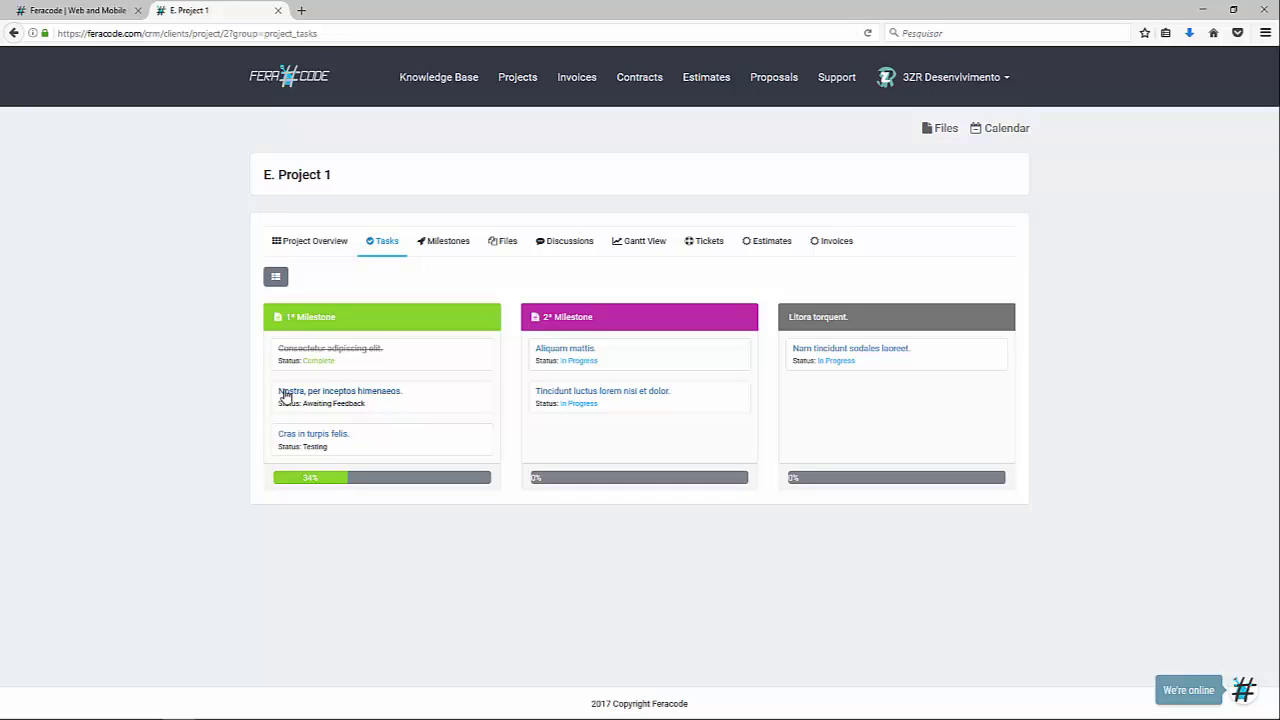
left_click_drag(280, 403, 378, 409)
left_click(345, 408)
left_click(376, 409)
Open the task "Nostra, per inceptos himenaeos." and examine its description, file upload area and comments
left_click(380, 395)
scroll(246, 362, "down", 1)
scroll(248, 356, "down", 2)
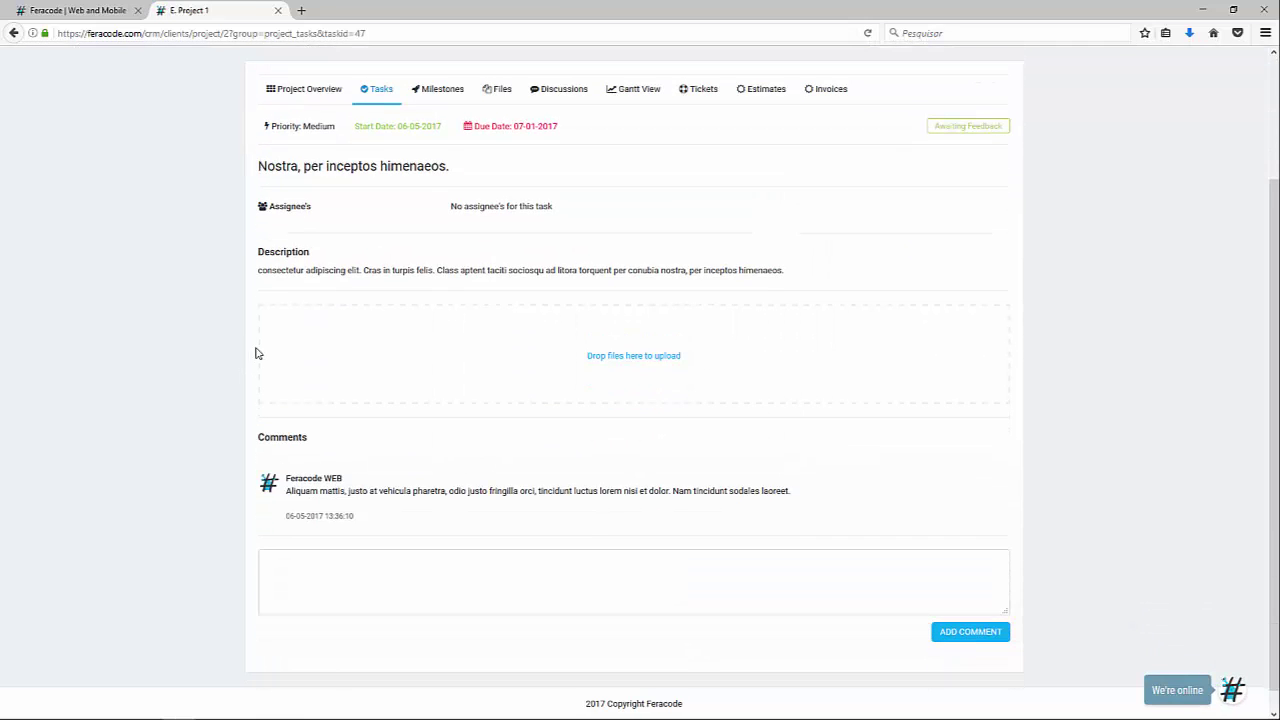
scroll(228, 436, "up", 1)
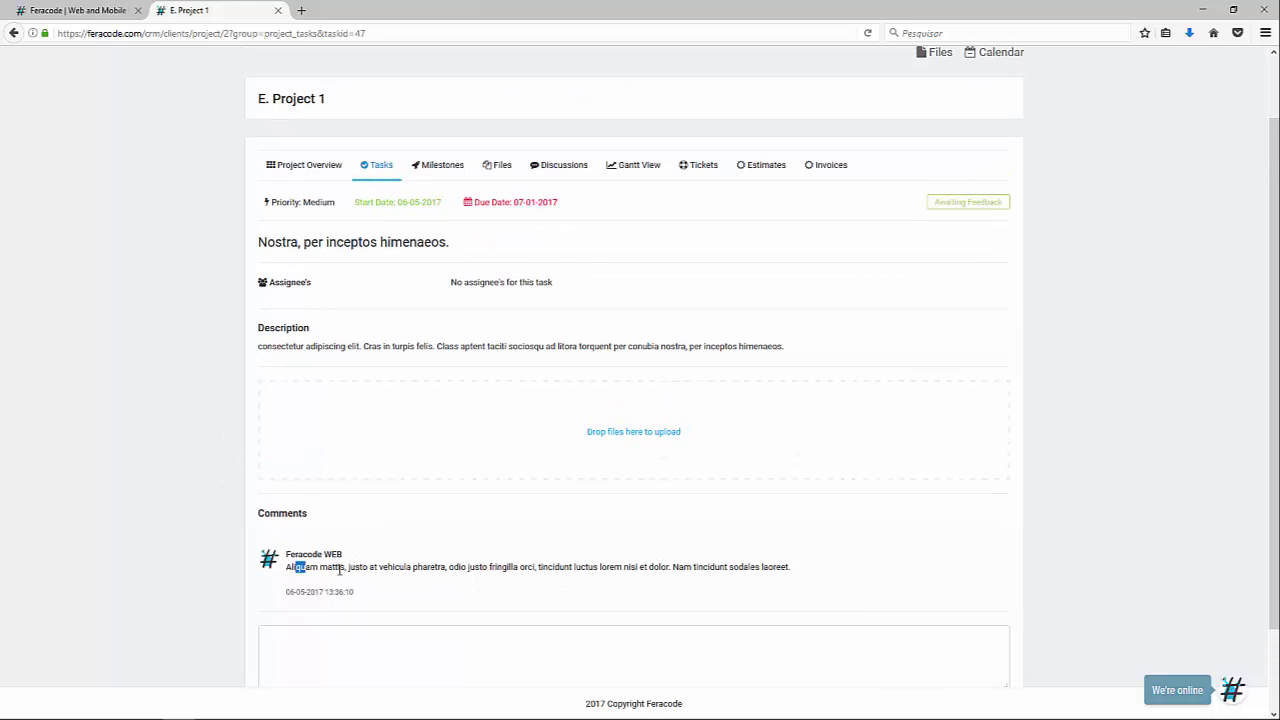
left_click_drag(295, 567, 745, 567)
left_click(791, 565)
scroll(258, 560, "down", 2)
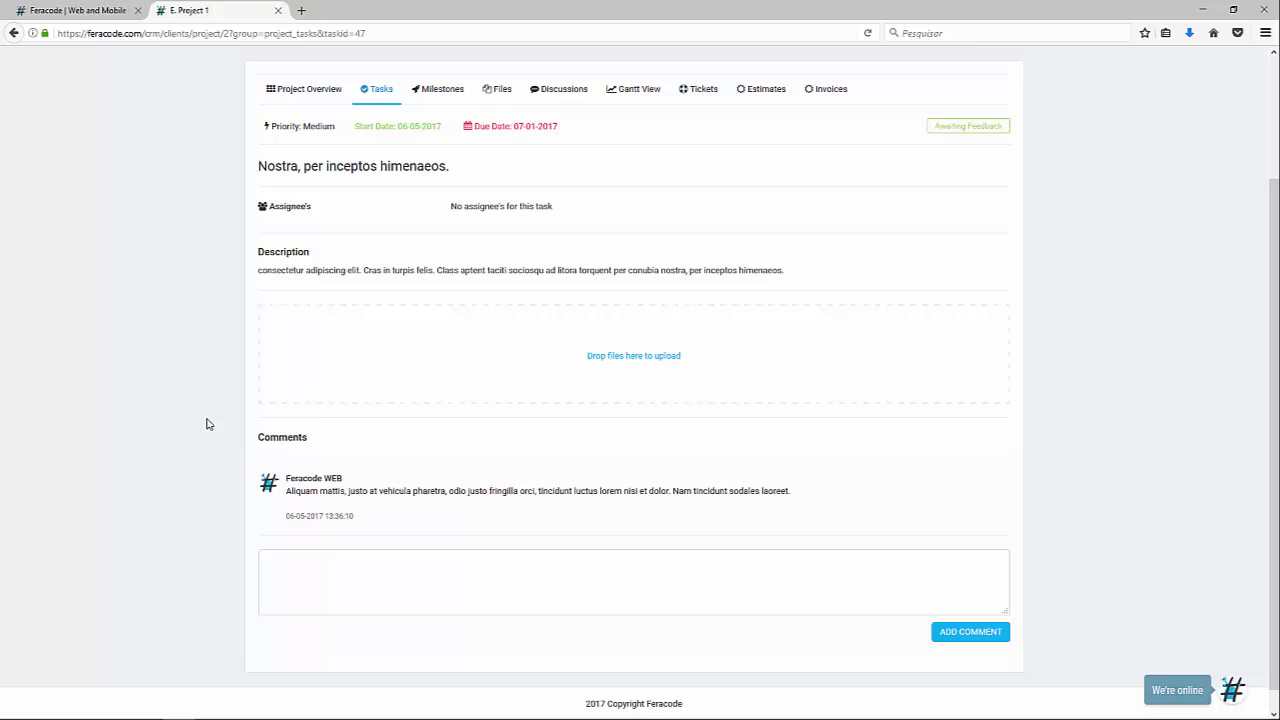
Return to the project's task board and check the status of each of the three tasks under 1ª Milestone
left_click(354, 590)
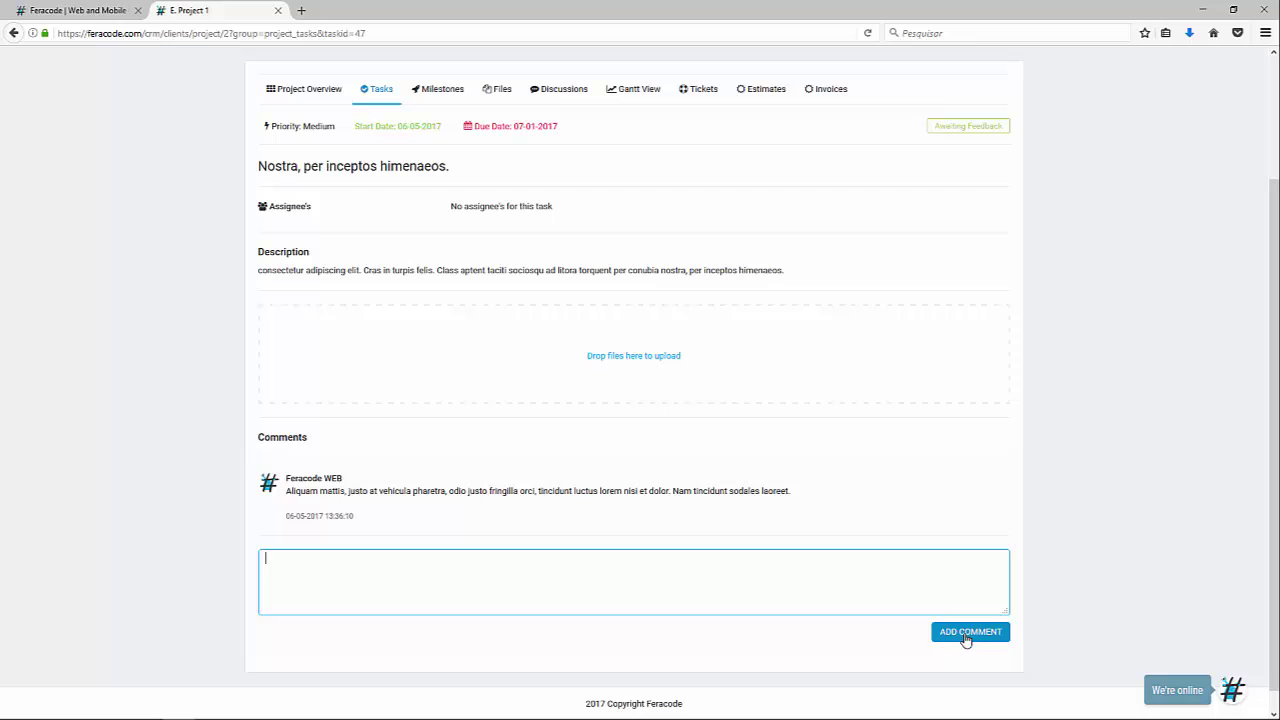
left_click(383, 92)
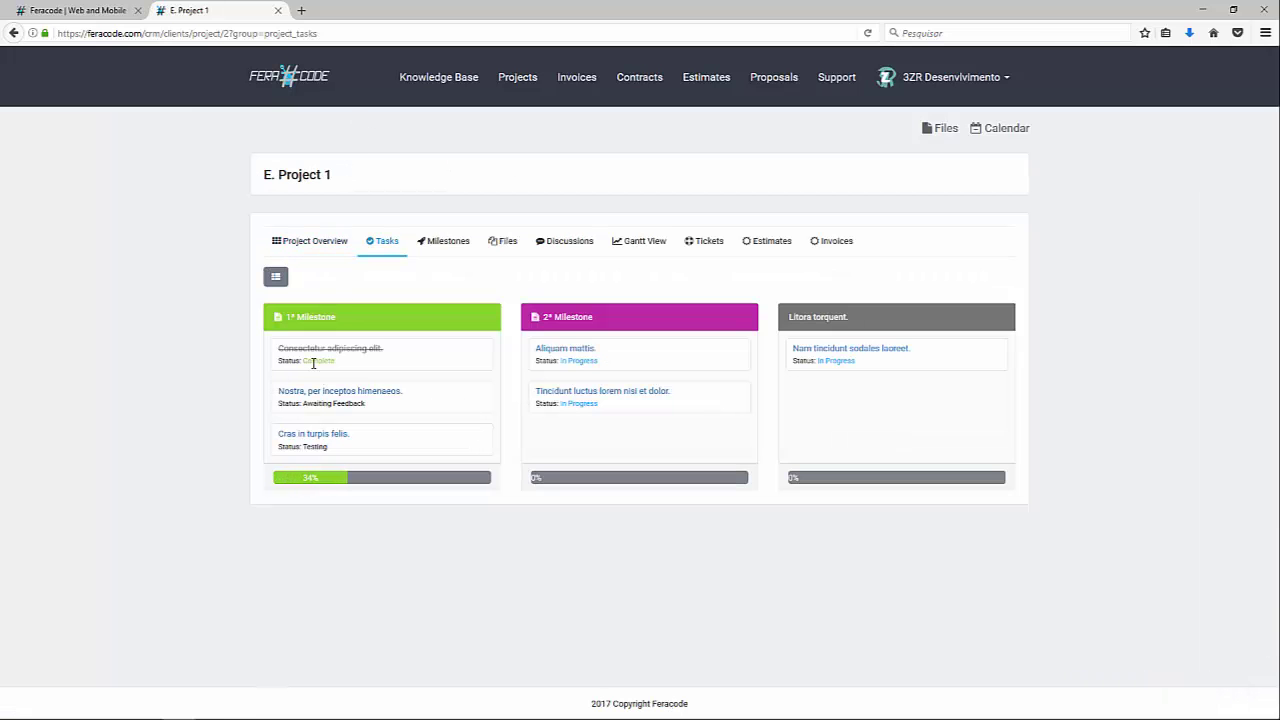
left_click_drag(306, 364, 353, 362)
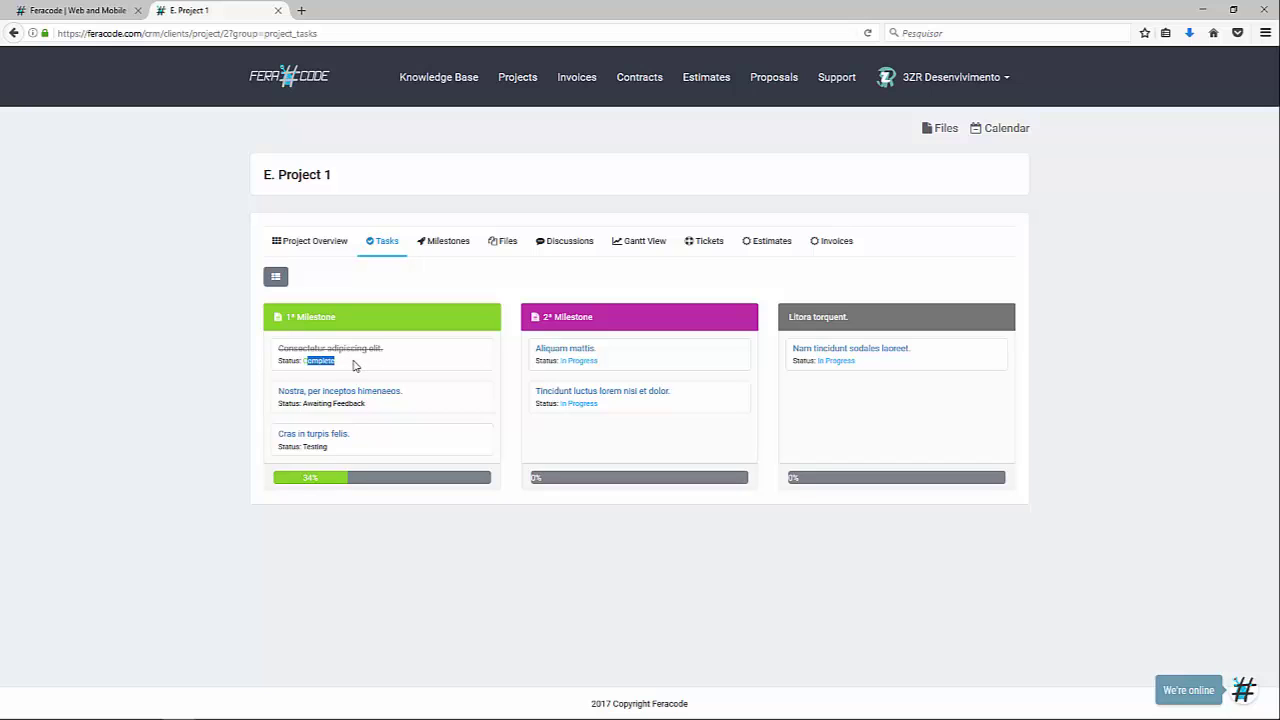
left_click(351, 363)
left_click_drag(304, 403, 336, 403)
left_click(320, 403)
left_click_drag(304, 403, 349, 404)
left_click(349, 404)
left_click_drag(304, 403, 343, 404)
left_click(343, 404)
left_click(340, 361)
left_click_drag(299, 446, 328, 447)
left_click(328, 450)
Open the task "Cras in turpis felis.", examine its description, upload area and comments section, and return to the task board
left_click(312, 434)
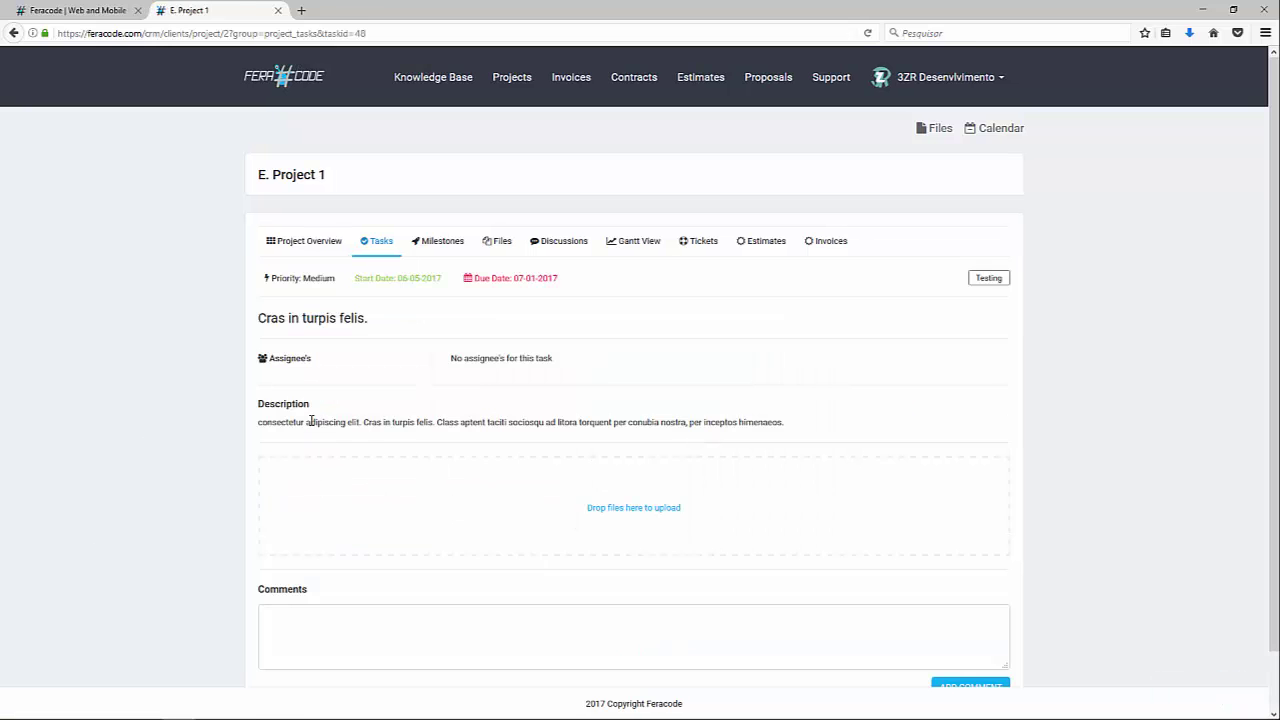
scroll(254, 410, "down", 1)
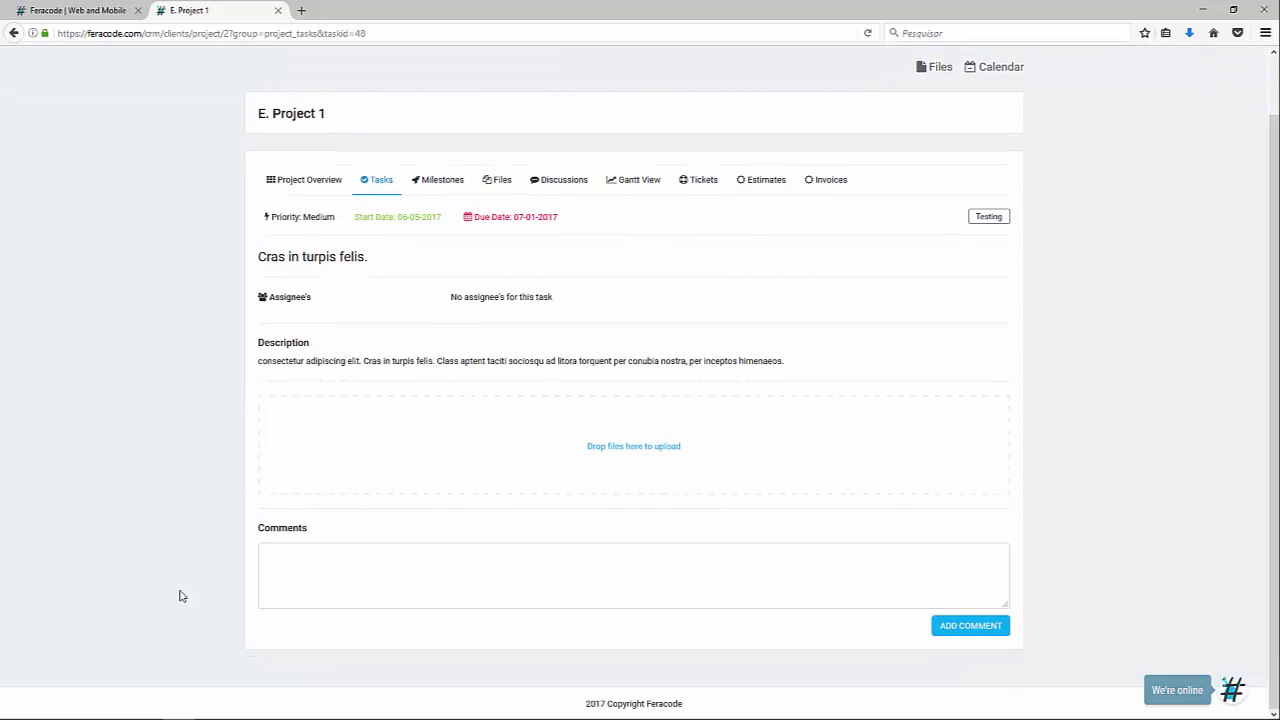
left_click(381, 182)
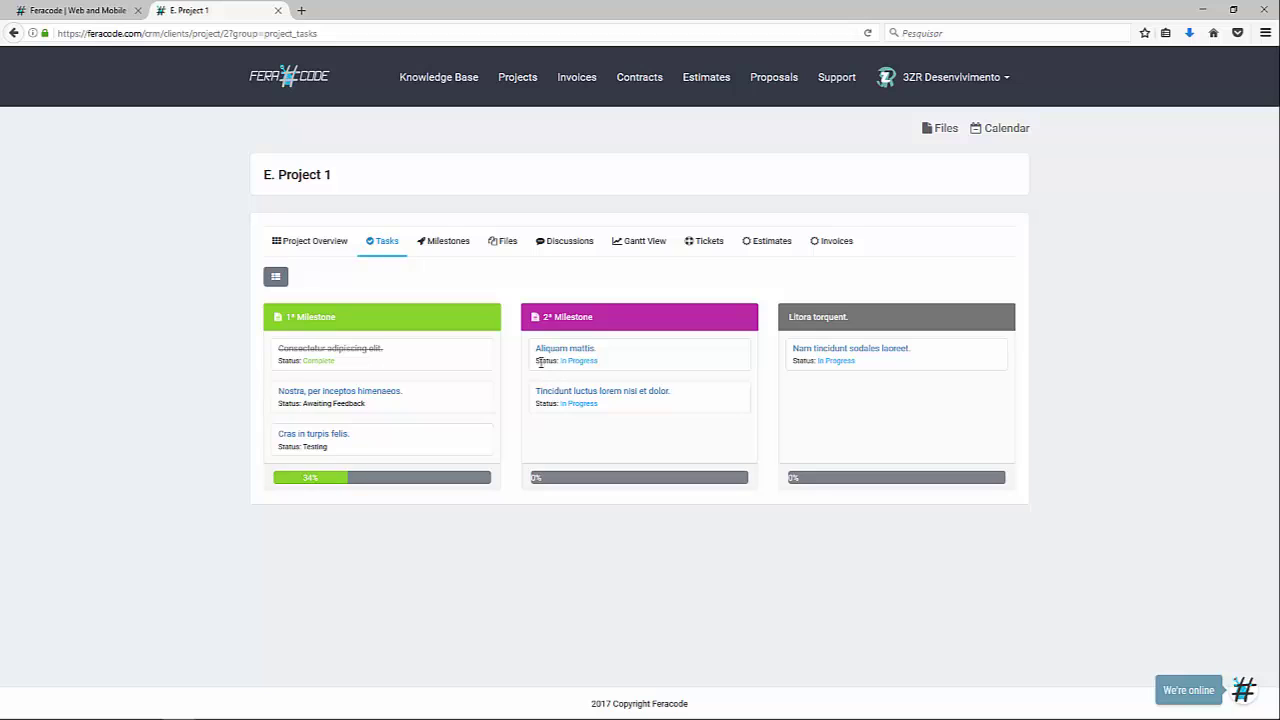
Check the status of "Aliquam mattis." under 2ª Milestone, and open the task to examine its description, upload area and comments section
left_click_drag(541, 361, 582, 365)
left_click(582, 366)
left_click(565, 350)
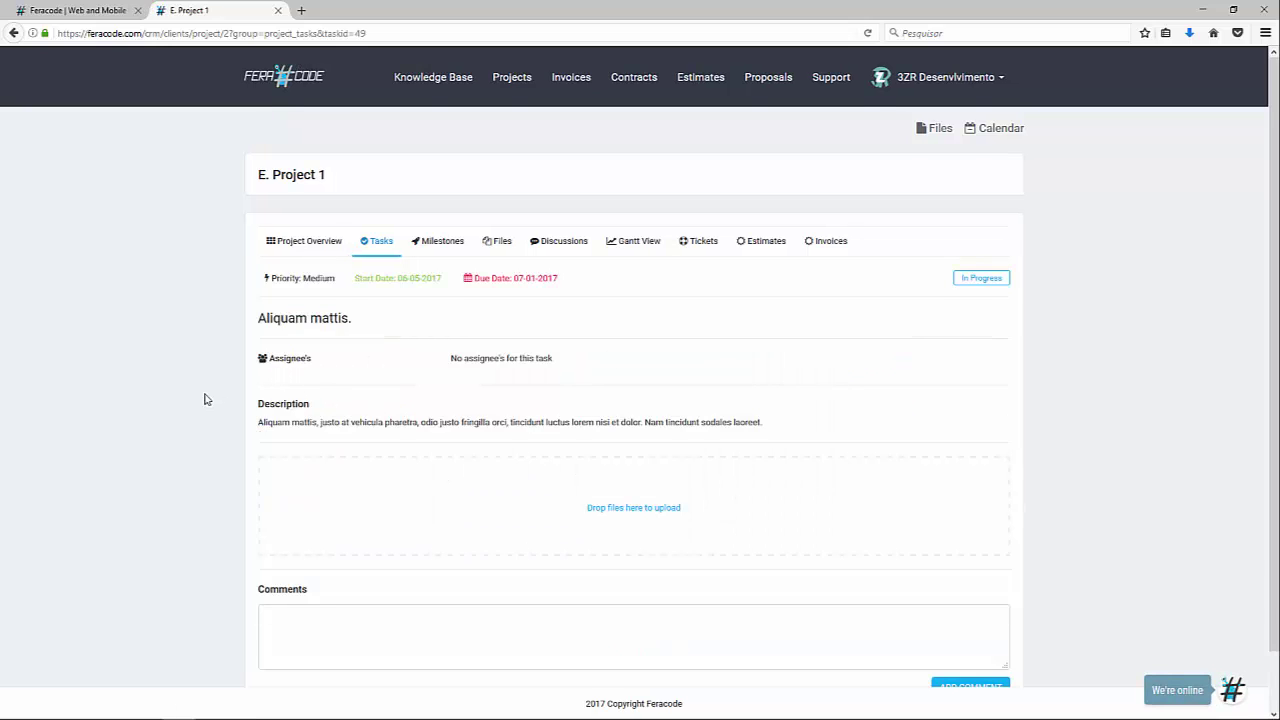
scroll(203, 399, "down", 1)
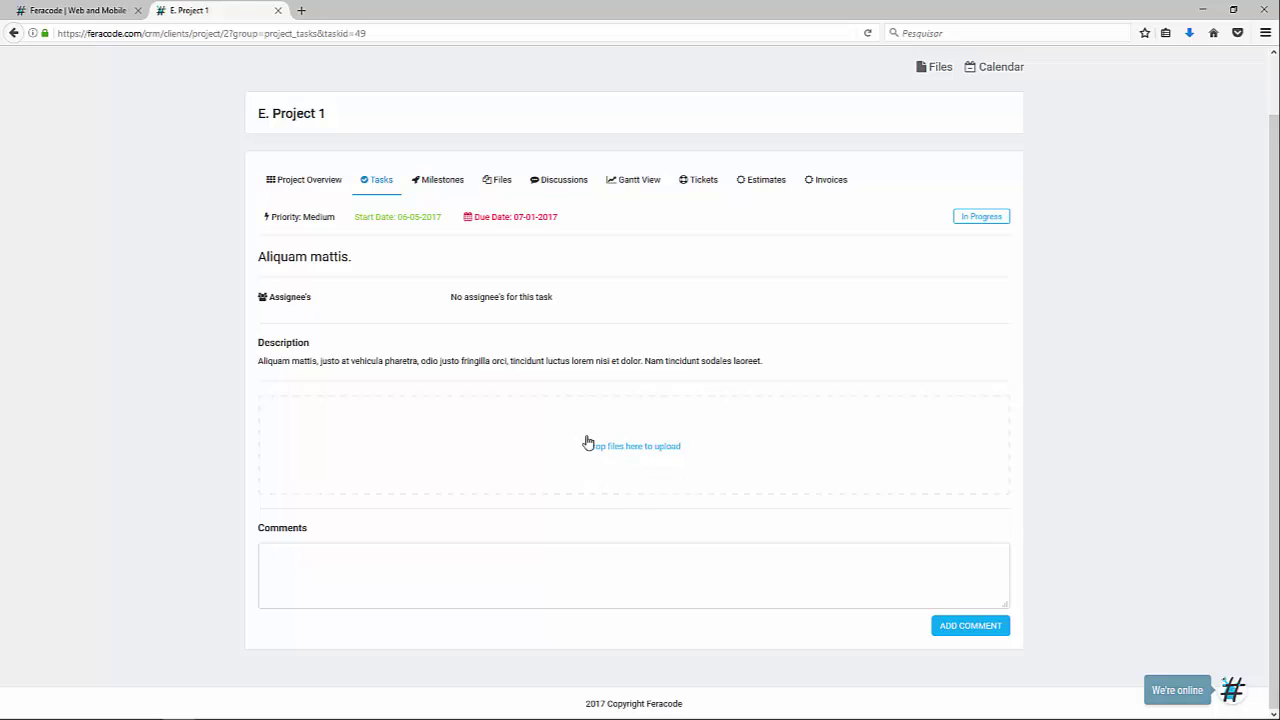
Return to the task board, check the progress of 1ª Milestone, and view the tasks as a list before restoring the board view
left_click(367, 186)
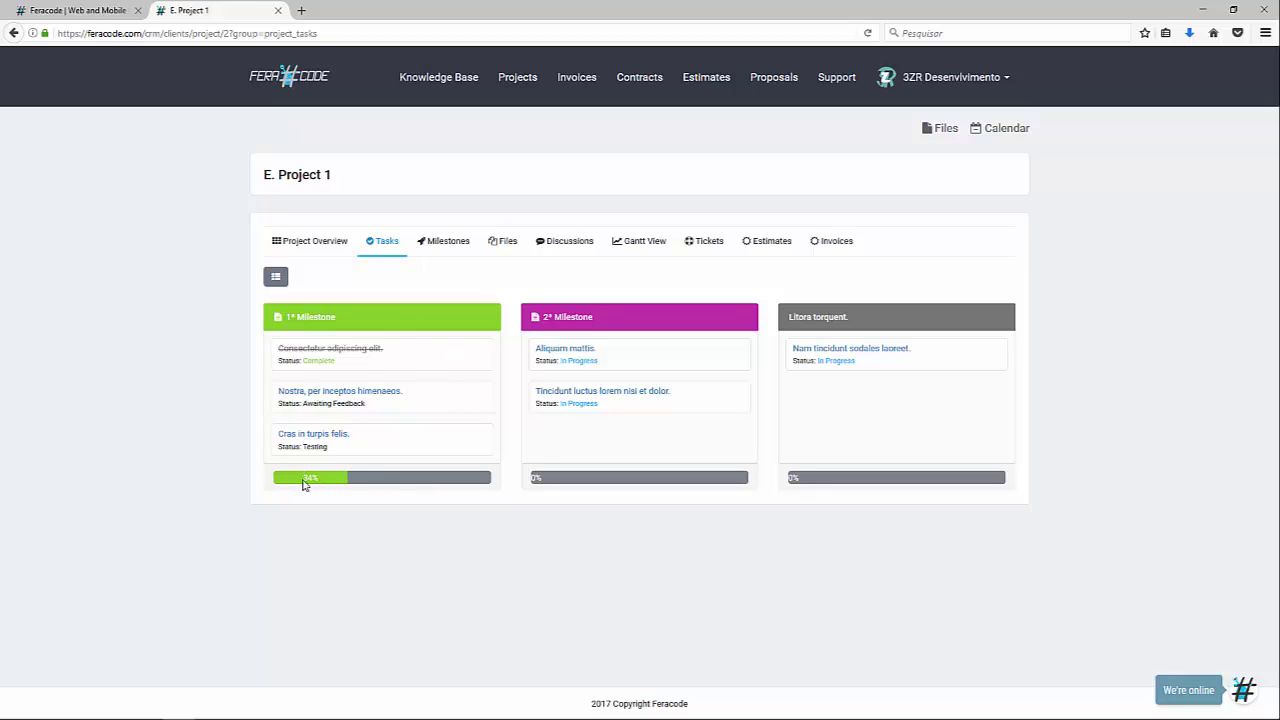
left_click_drag(303, 479, 314, 478)
left_click(275, 277)
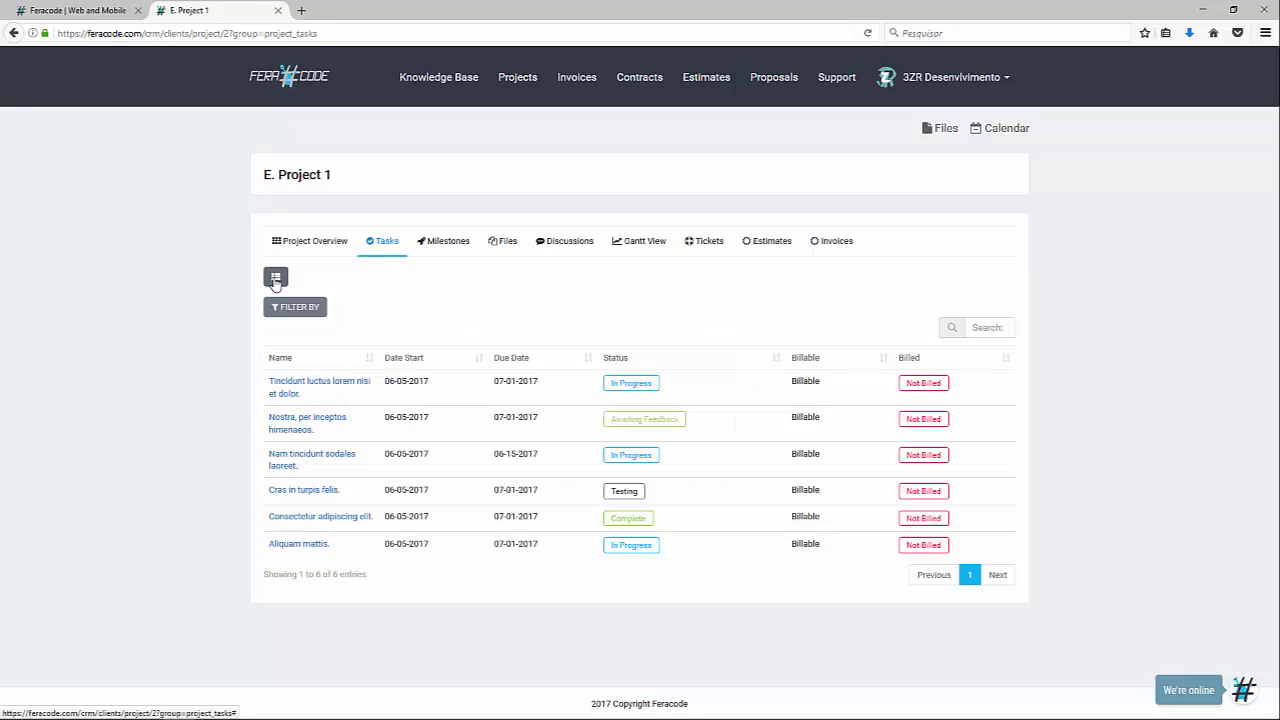
left_click(275, 279)
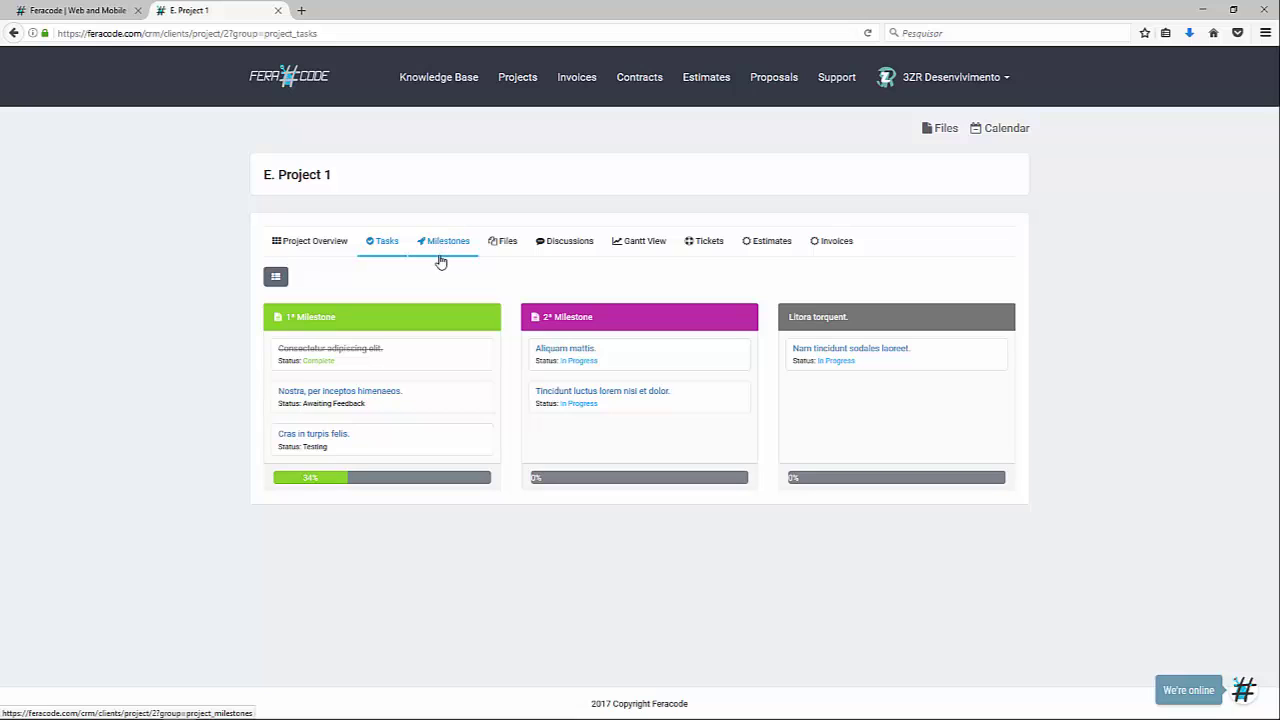
Review the files section of E. Project 1 and open its list of discussions
left_click(505, 247)
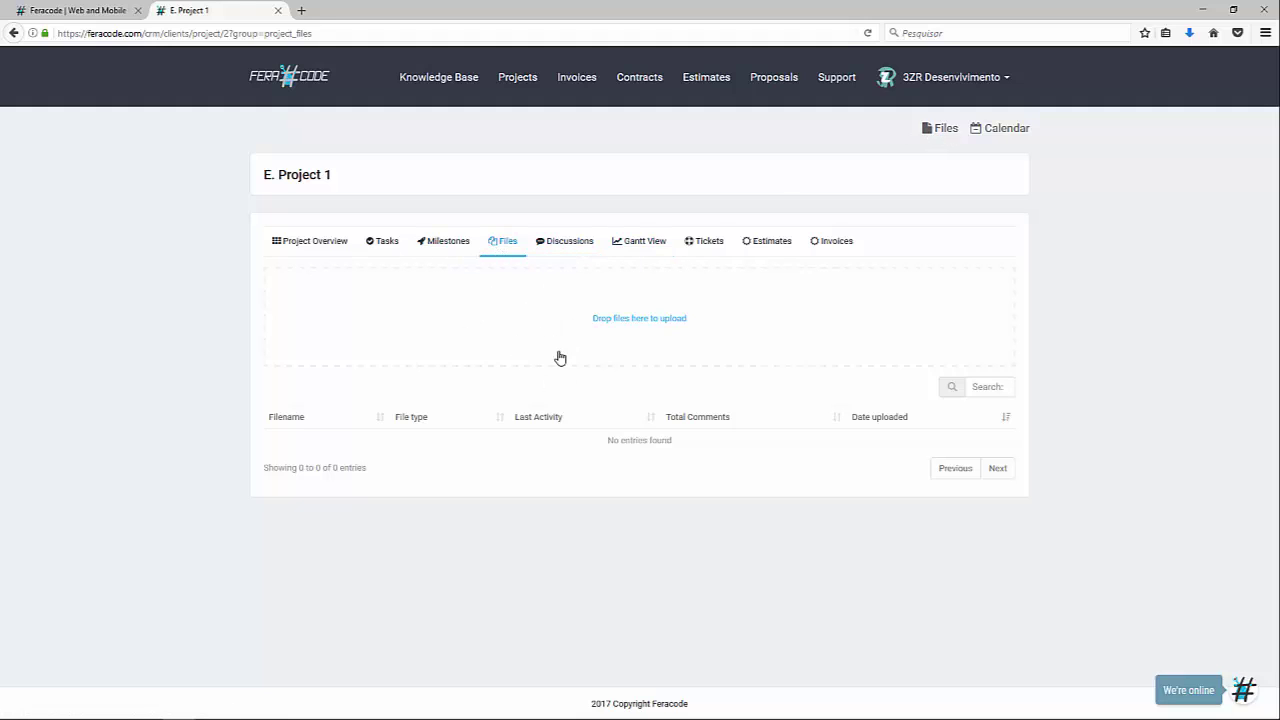
left_click(560, 244)
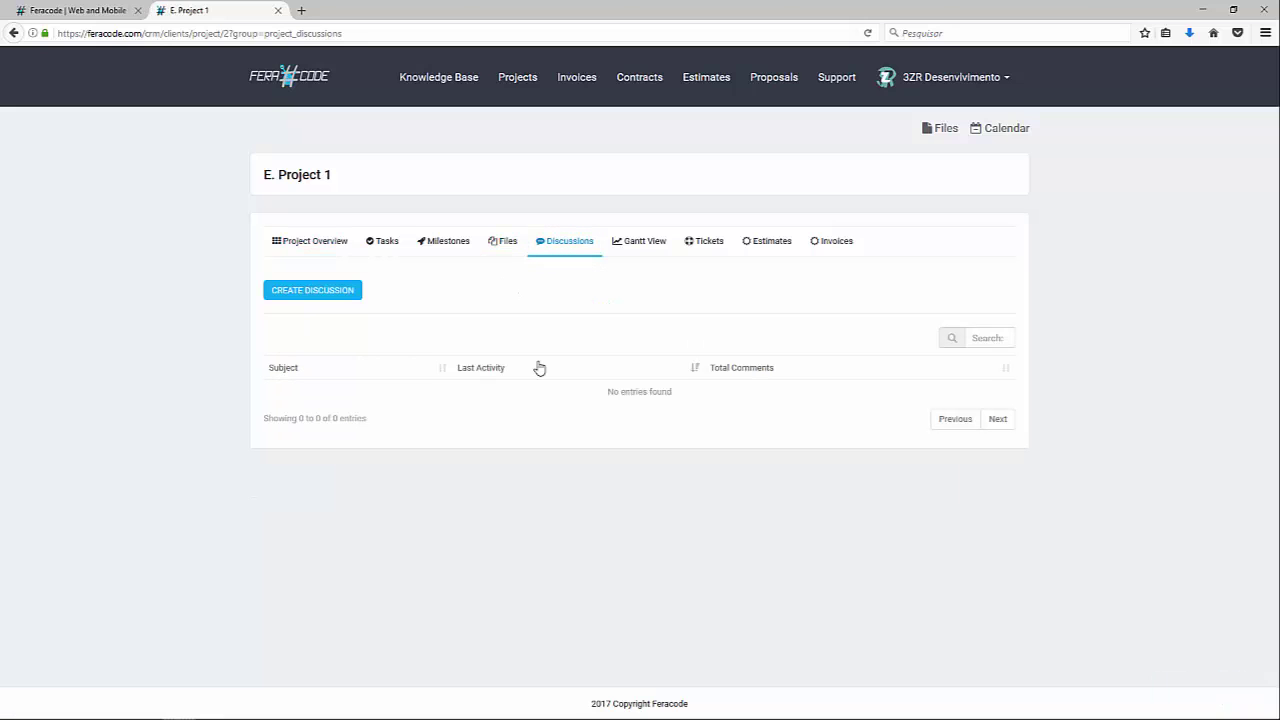
left_click(304, 298)
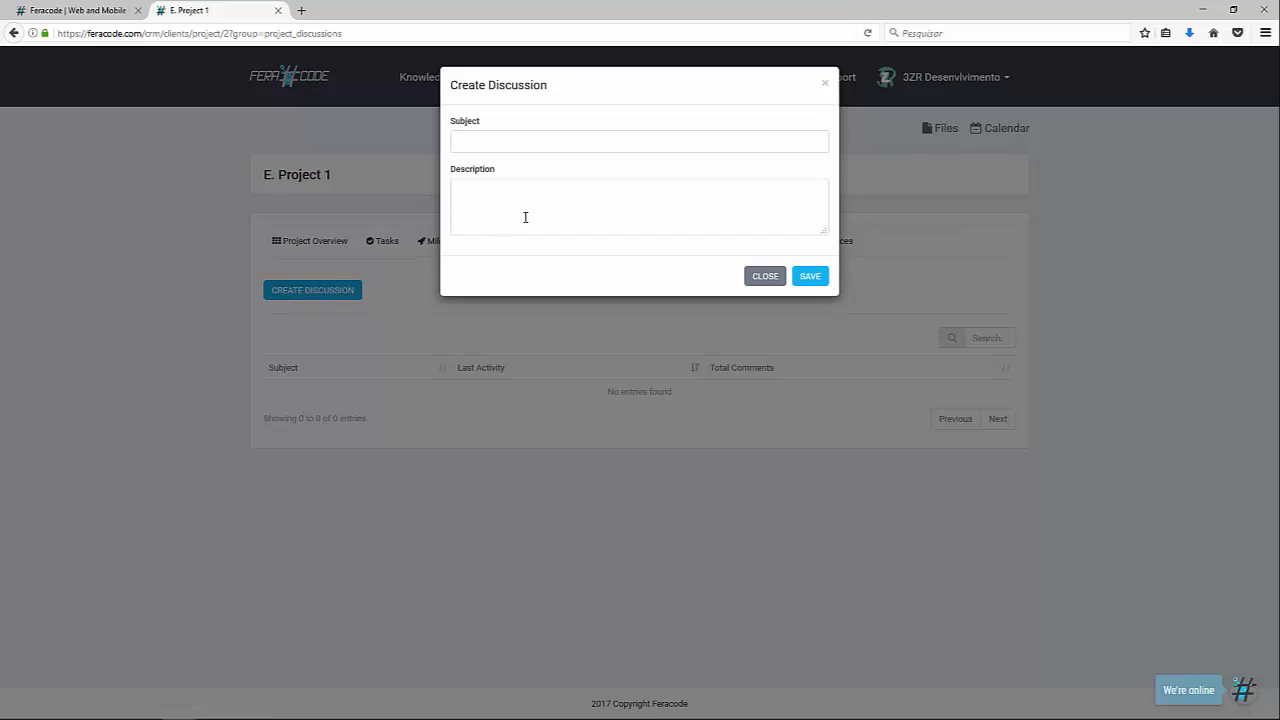
left_click(517, 145)
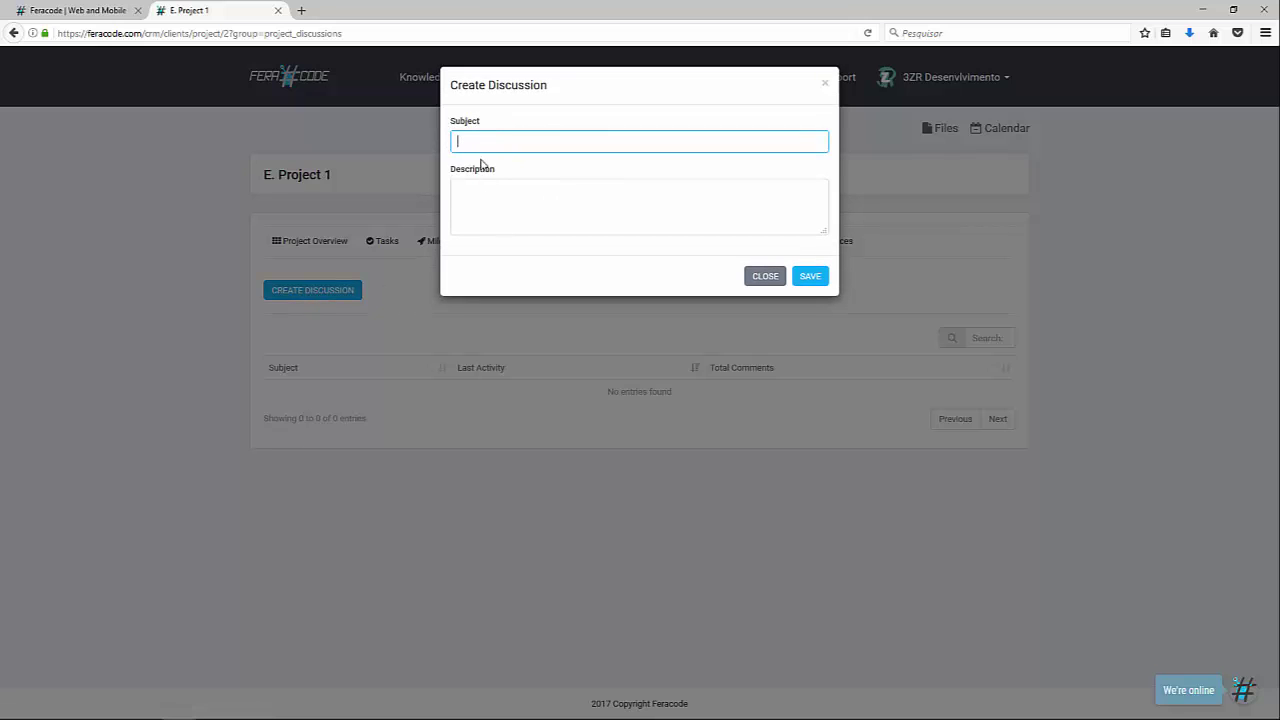
left_click(484, 196)
left_click(825, 85)
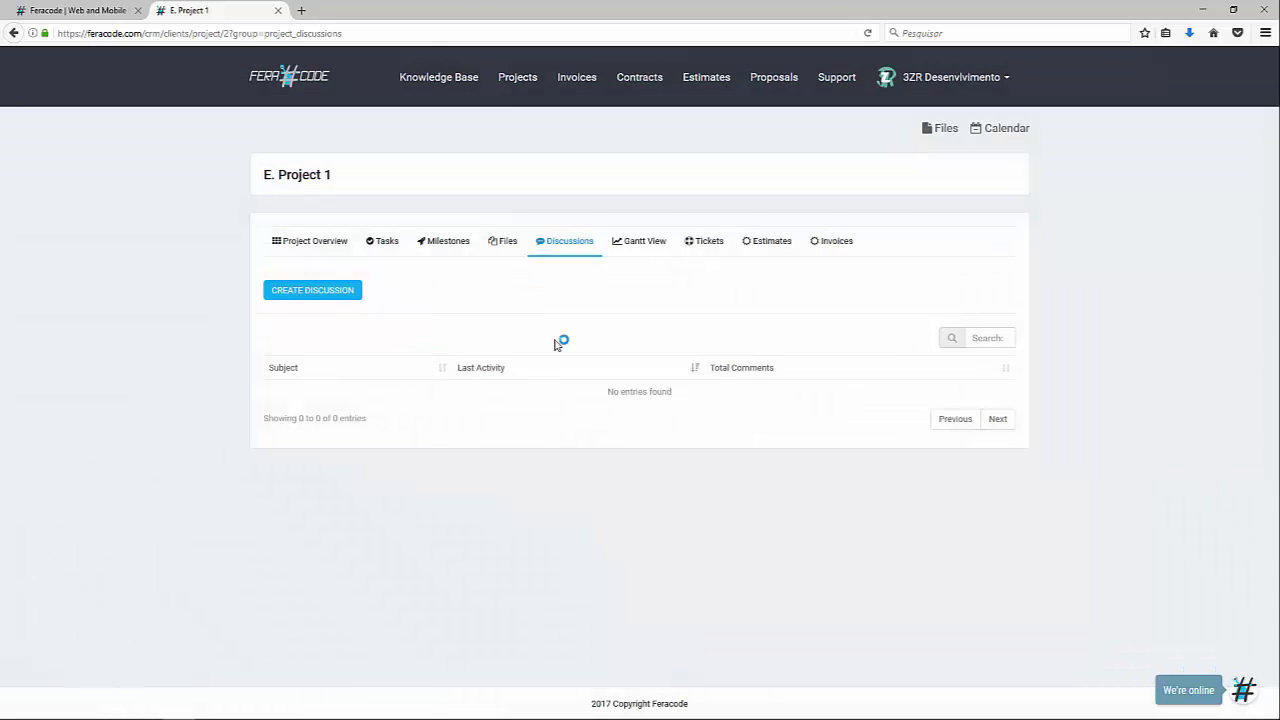
Create the discussion "Discussion 1" with description "Aliquam mattis, justo at vehicula pharetra, odio justo fringilla orci, tincidunt luctus lorem nisi et dolor. Nam tincidunt sodales laoreet."
left_click(343, 298)
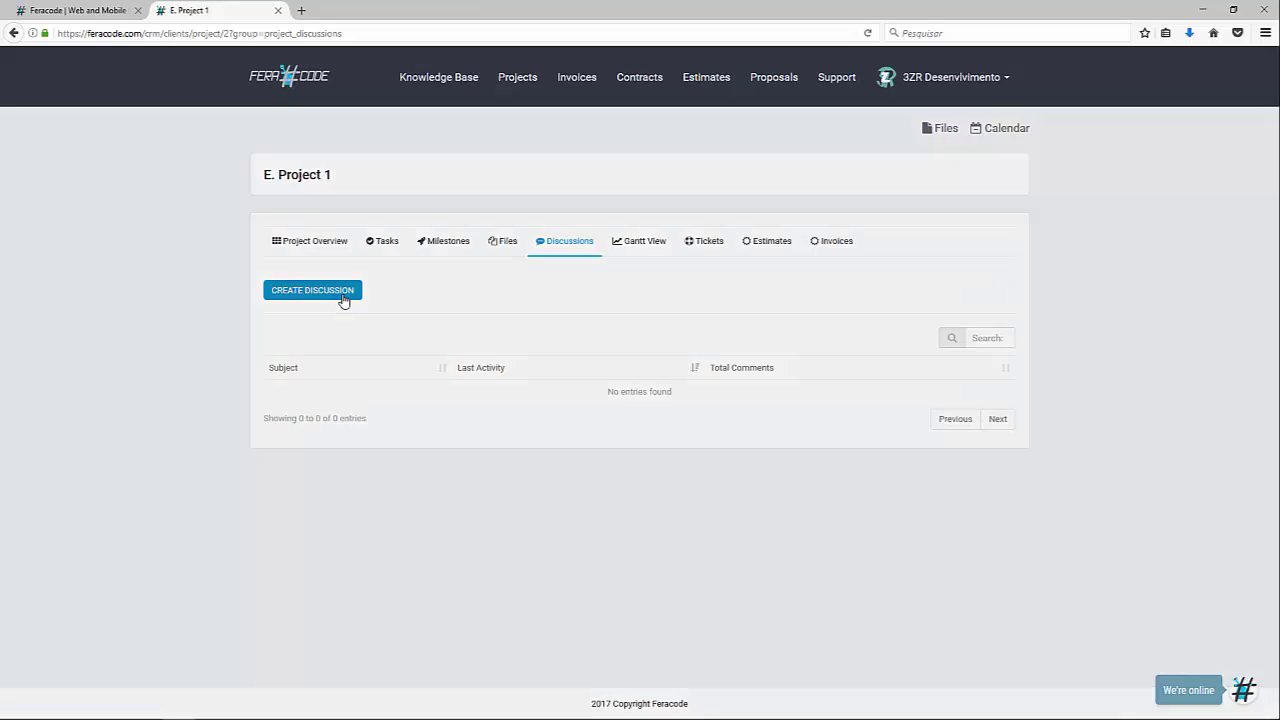
left_click(478, 145)
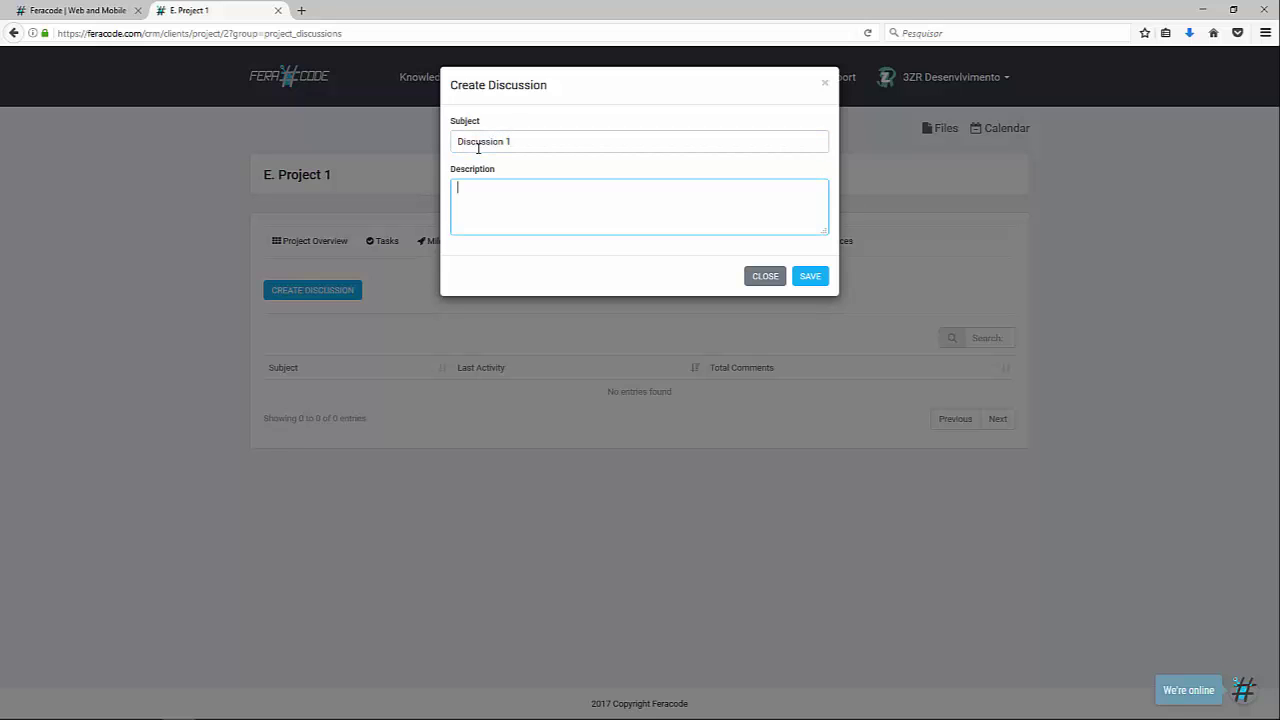
type("Aliquam mattis, justo at vehicula pharetra, odio justo fringilla orci, tincidunt luctus lorem nisi et dolor. Nam tincidunt sodales laoreet.")
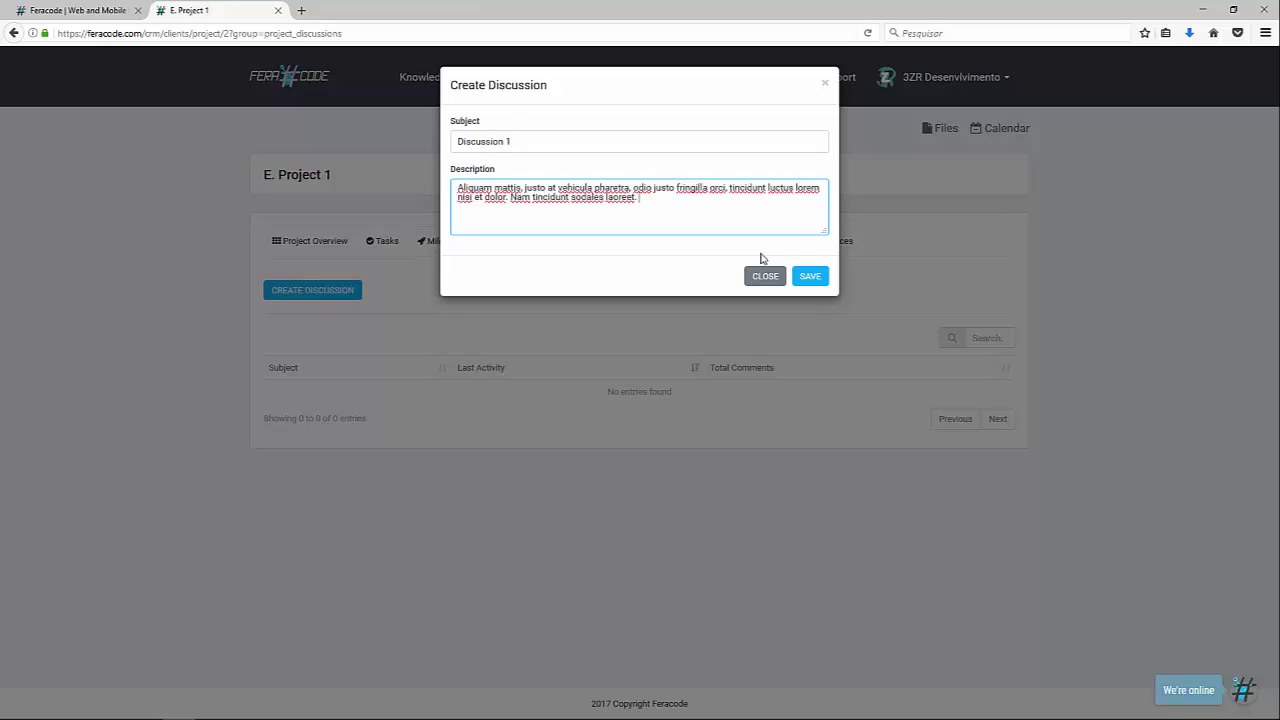
left_click(815, 279)
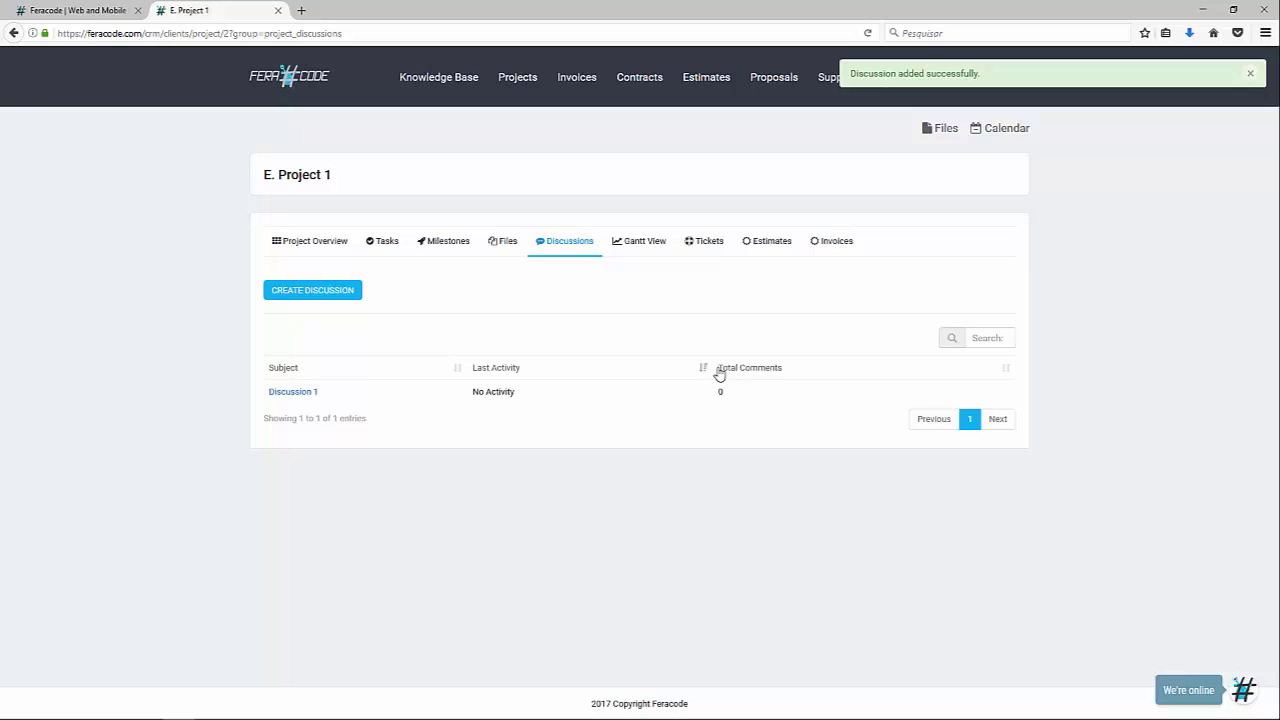
Open Discussion 1 to examine its posting details, description and comment area, and return to the discussions list
left_click(291, 394)
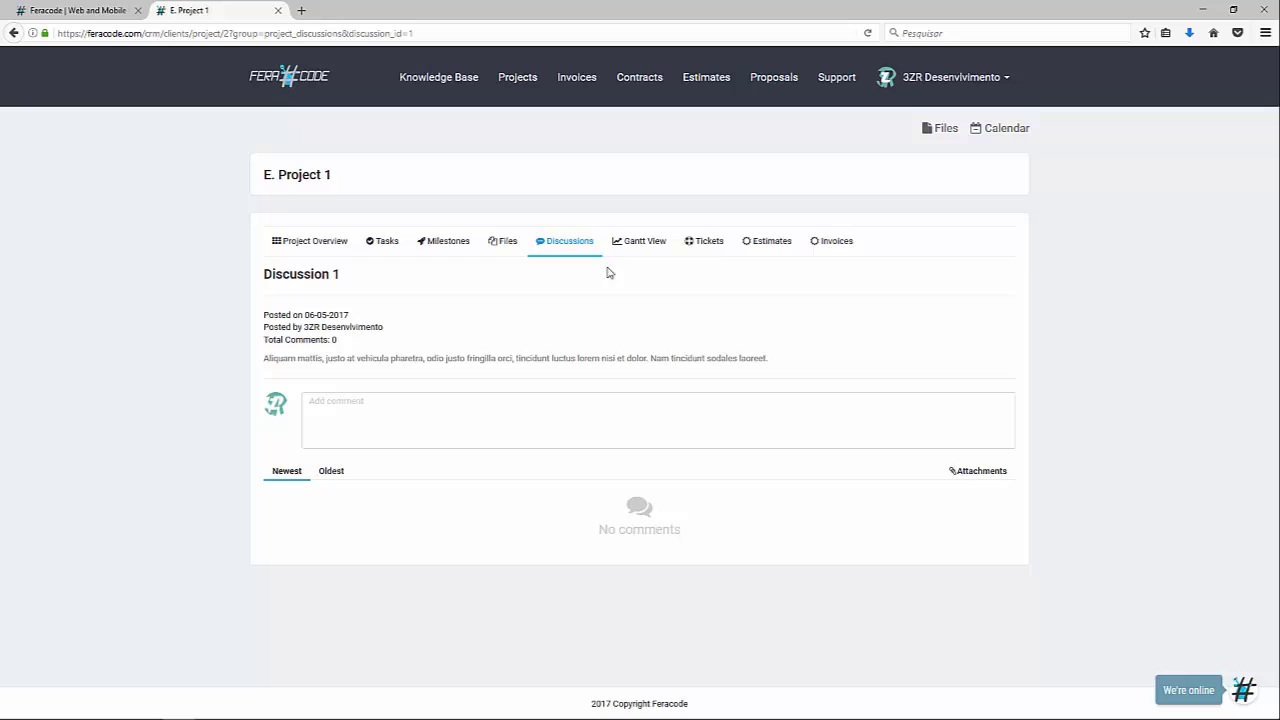
left_click(545, 246)
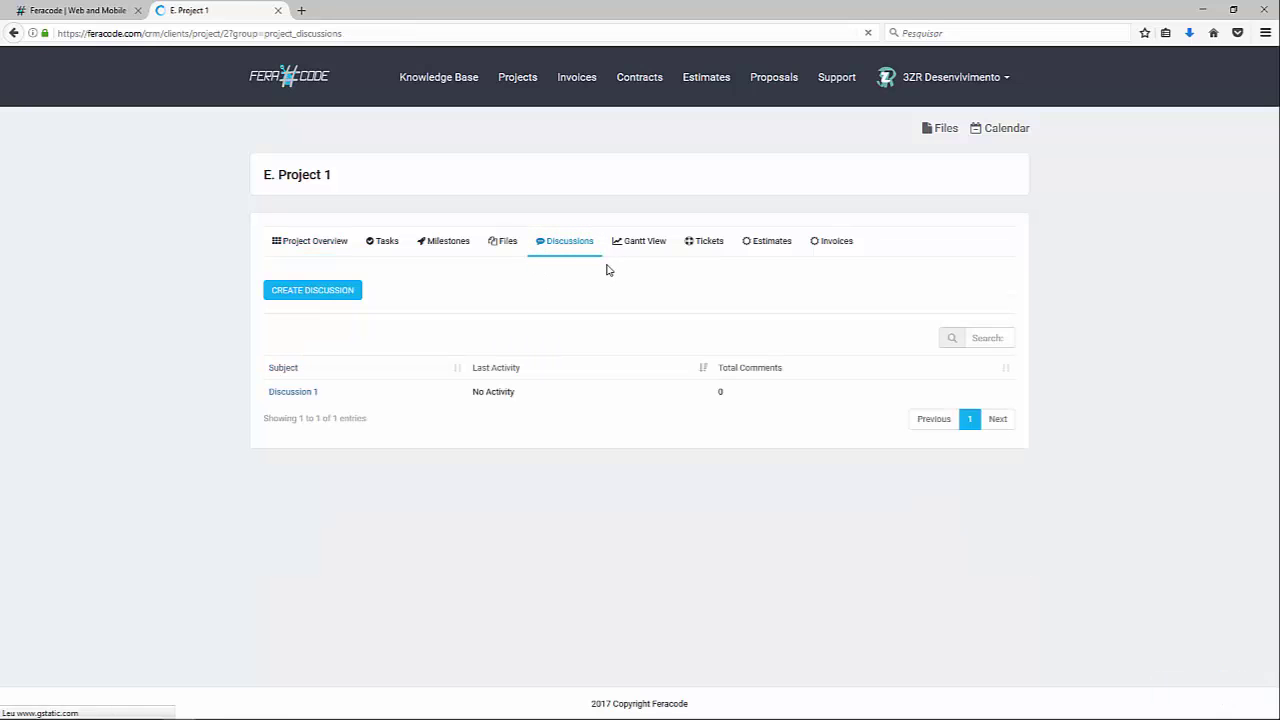
Review the Gantt view, tickets, estimates and invoices of E. Project 1, and return to the project overview
left_click(632, 248)
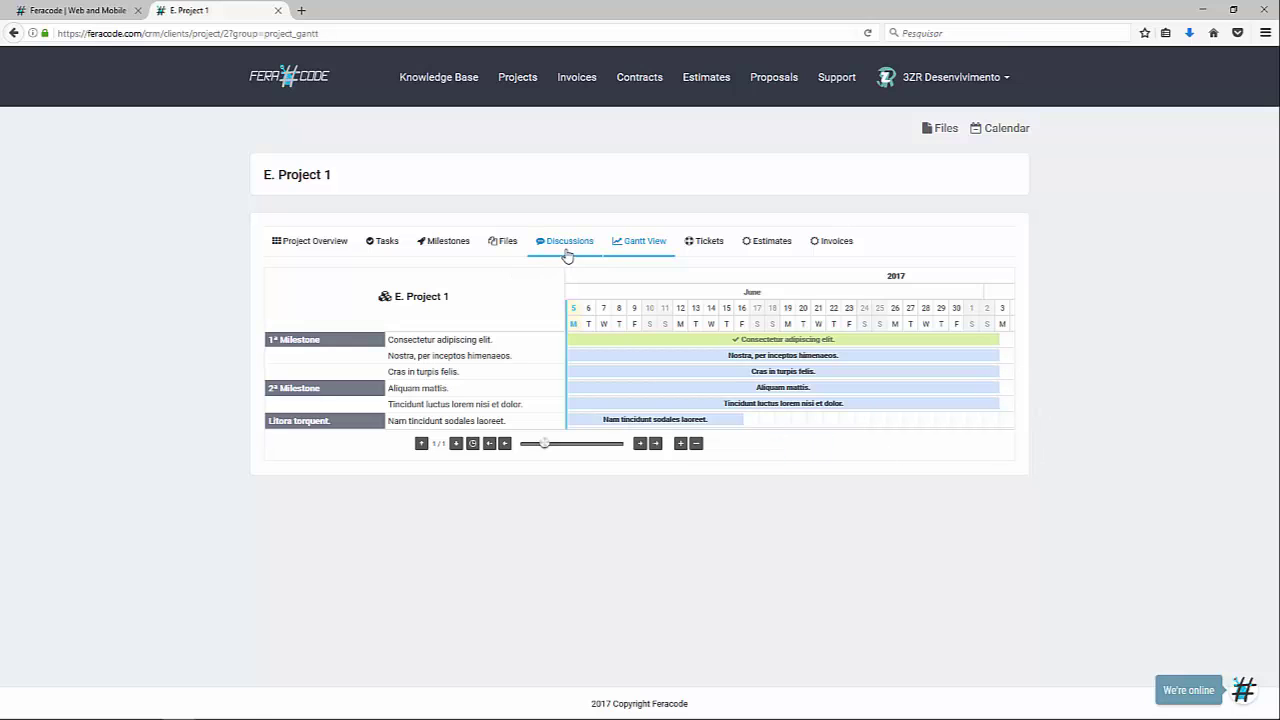
left_click(704, 241)
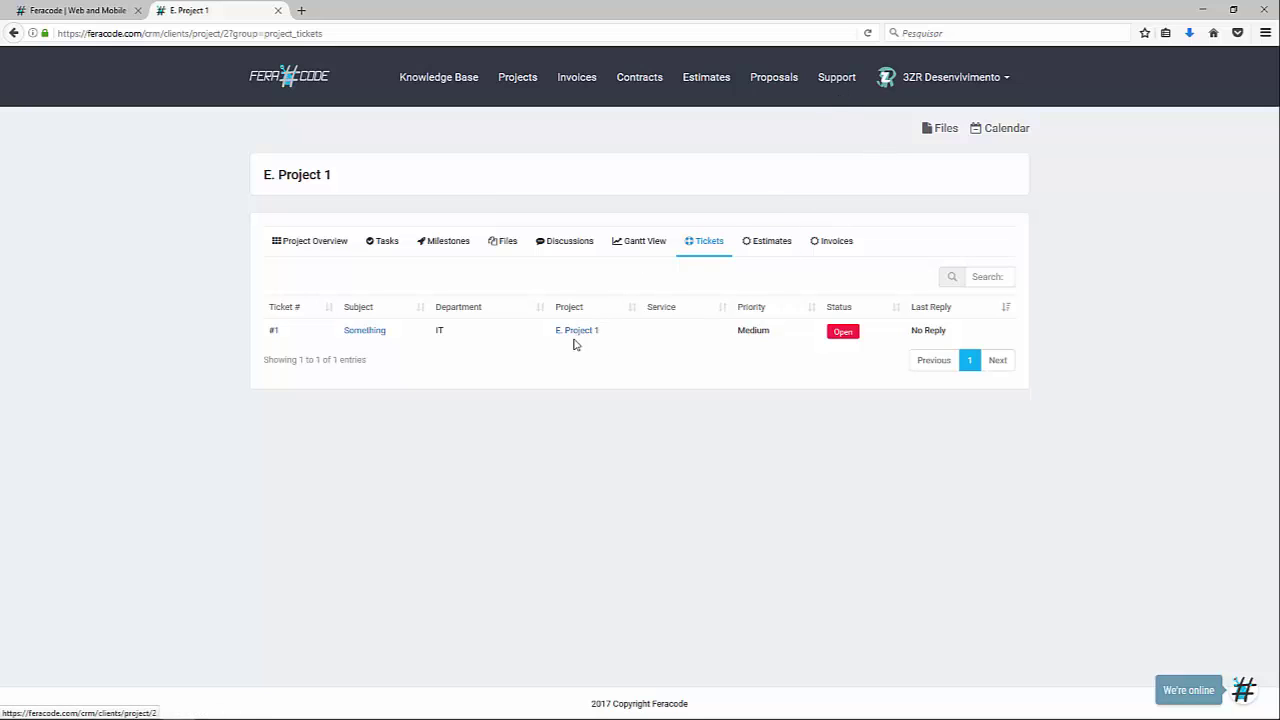
left_click(768, 250)
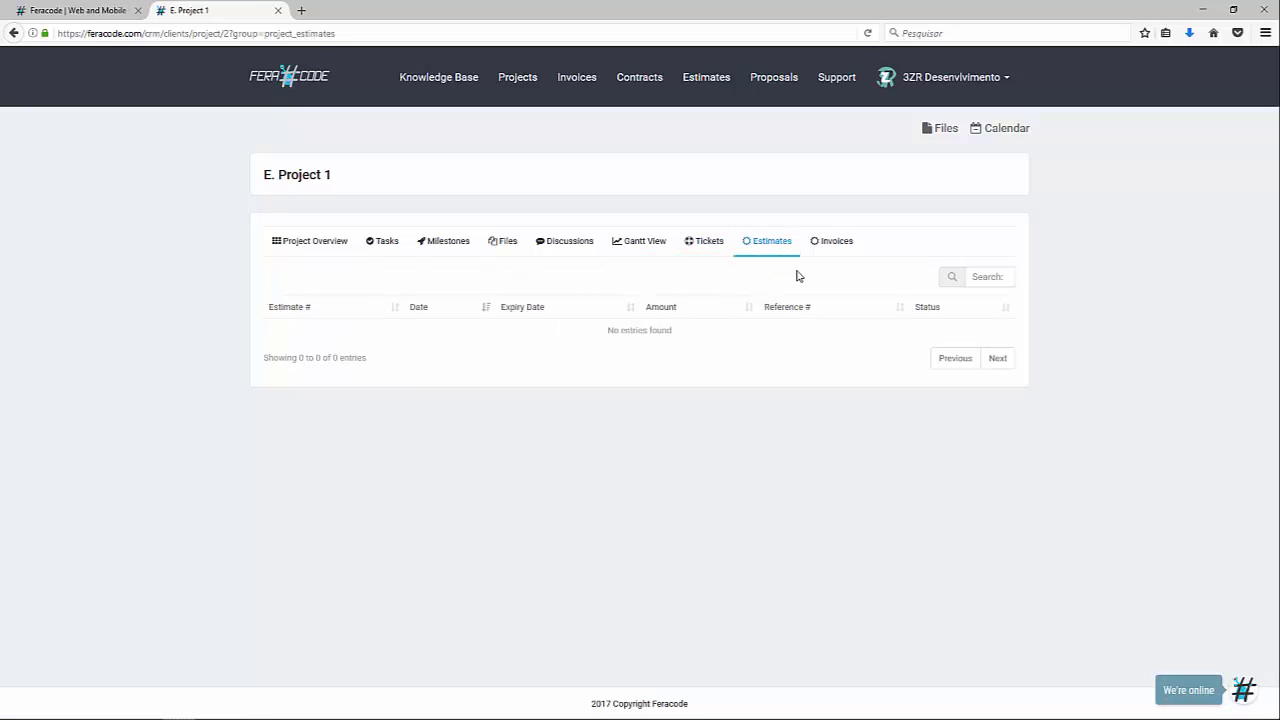
left_click(837, 250)
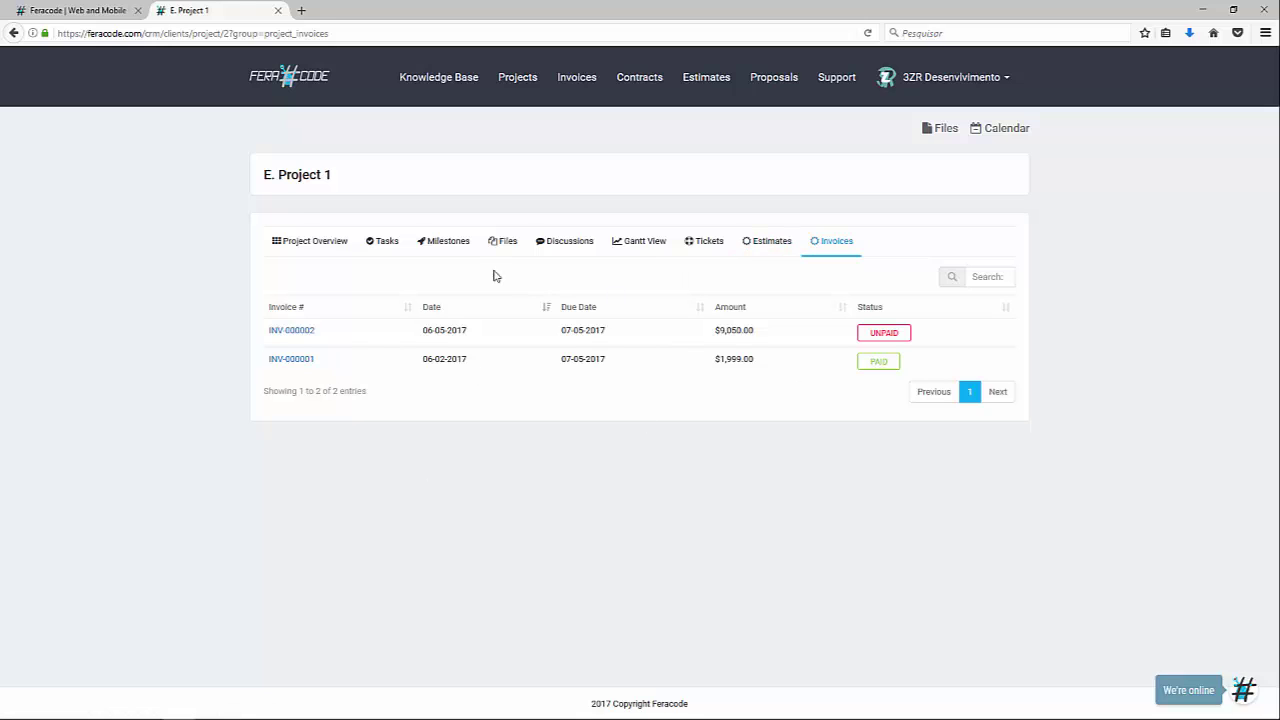
left_click(290, 246)
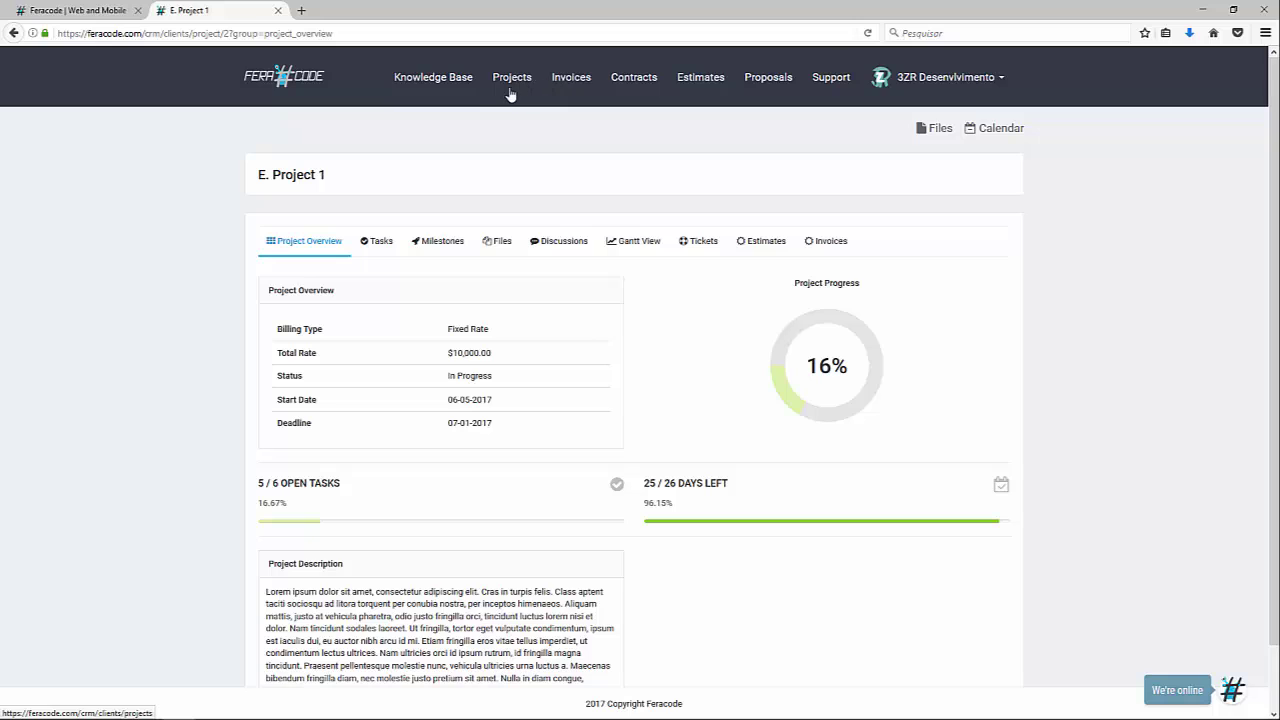
View the portal's knowledge base, and open the online chat message box and close it again
left_click(405, 83)
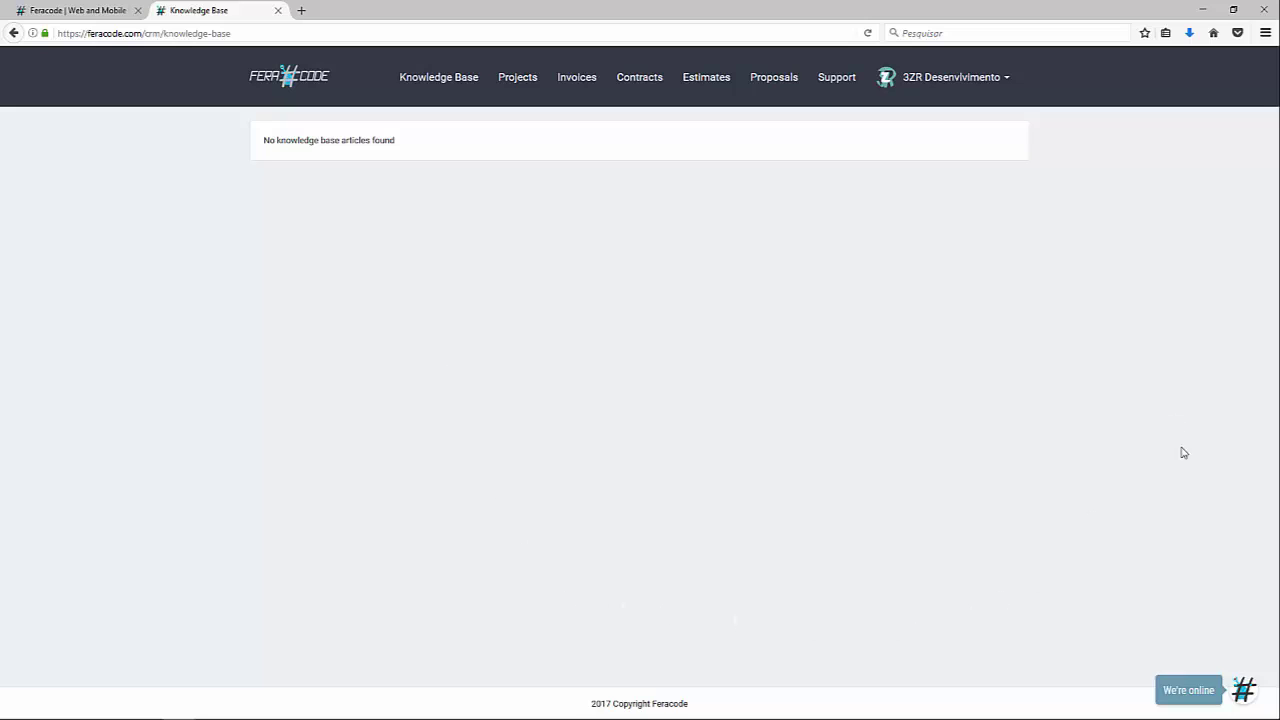
left_click(1244, 693)
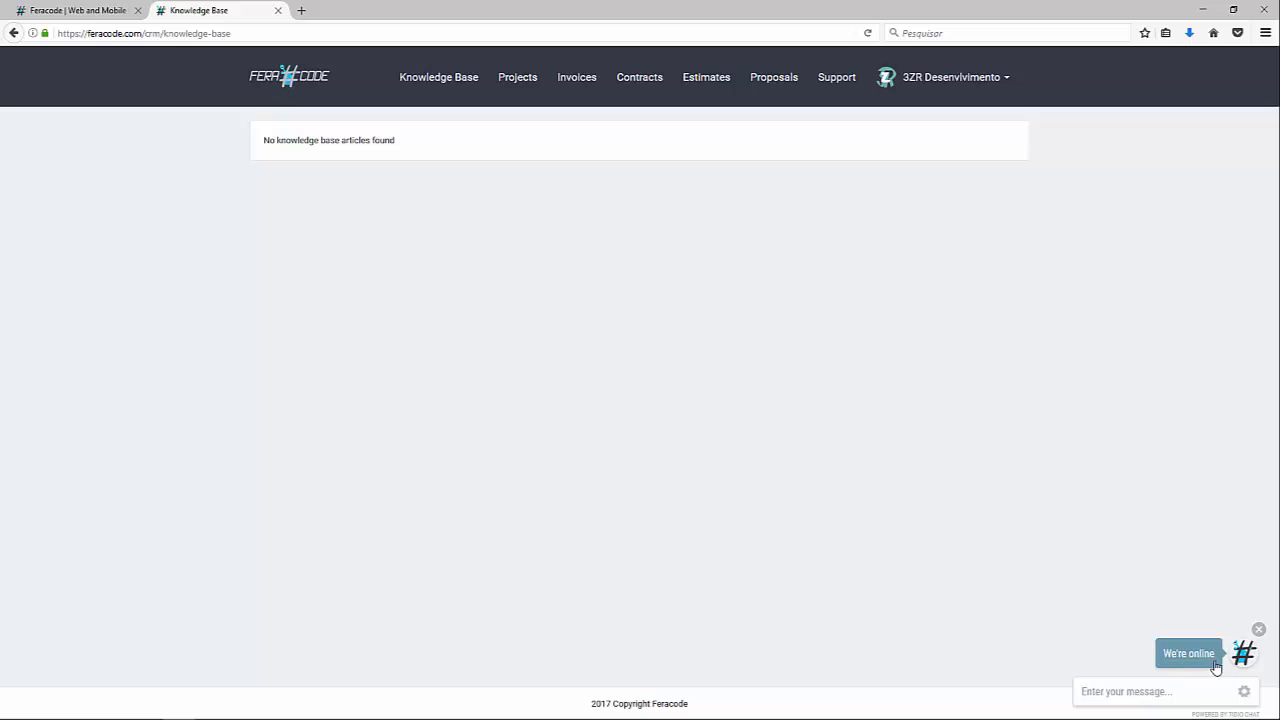
left_click(1258, 629)
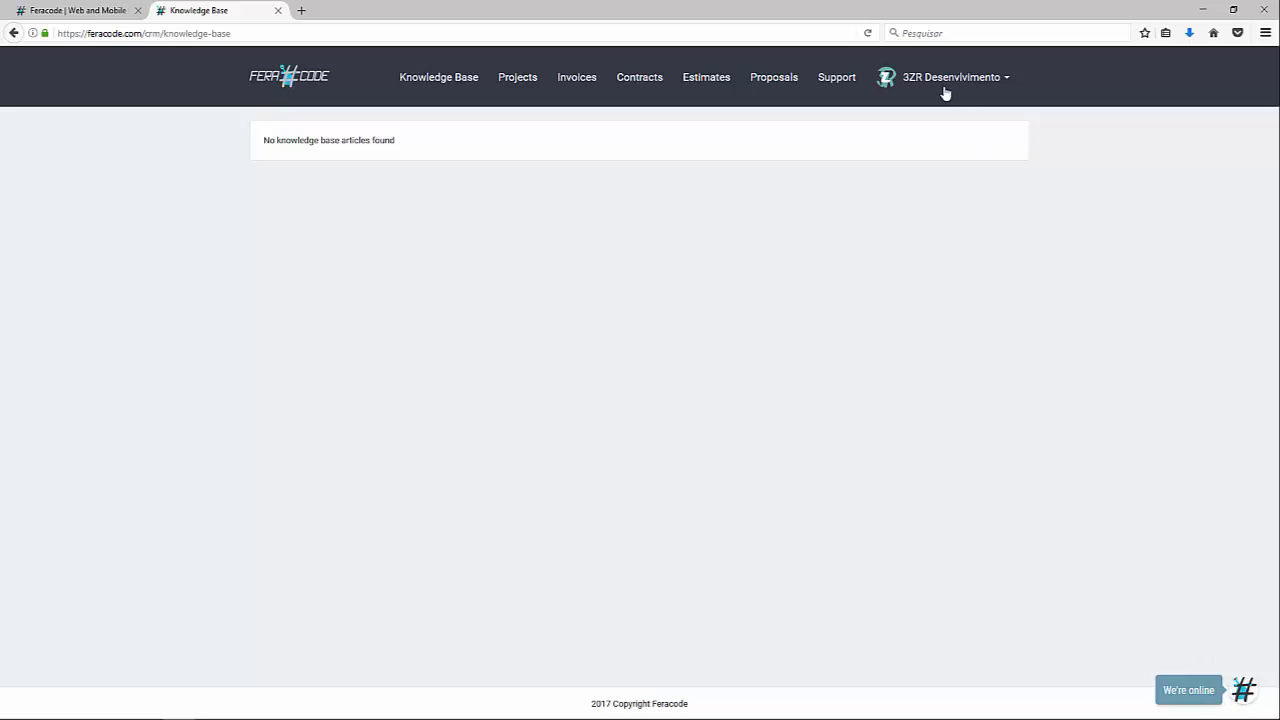
View the account's profile page, its company details and its announcements
left_click(1008, 80)
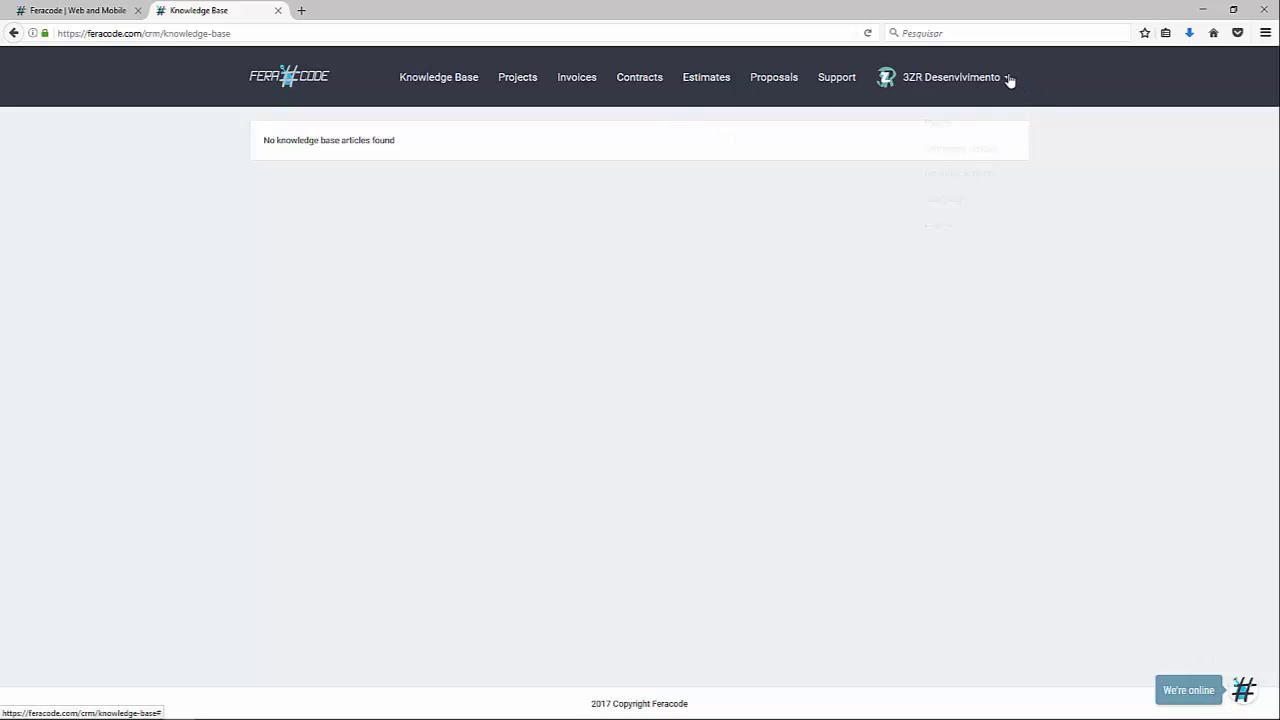
left_click(945, 127)
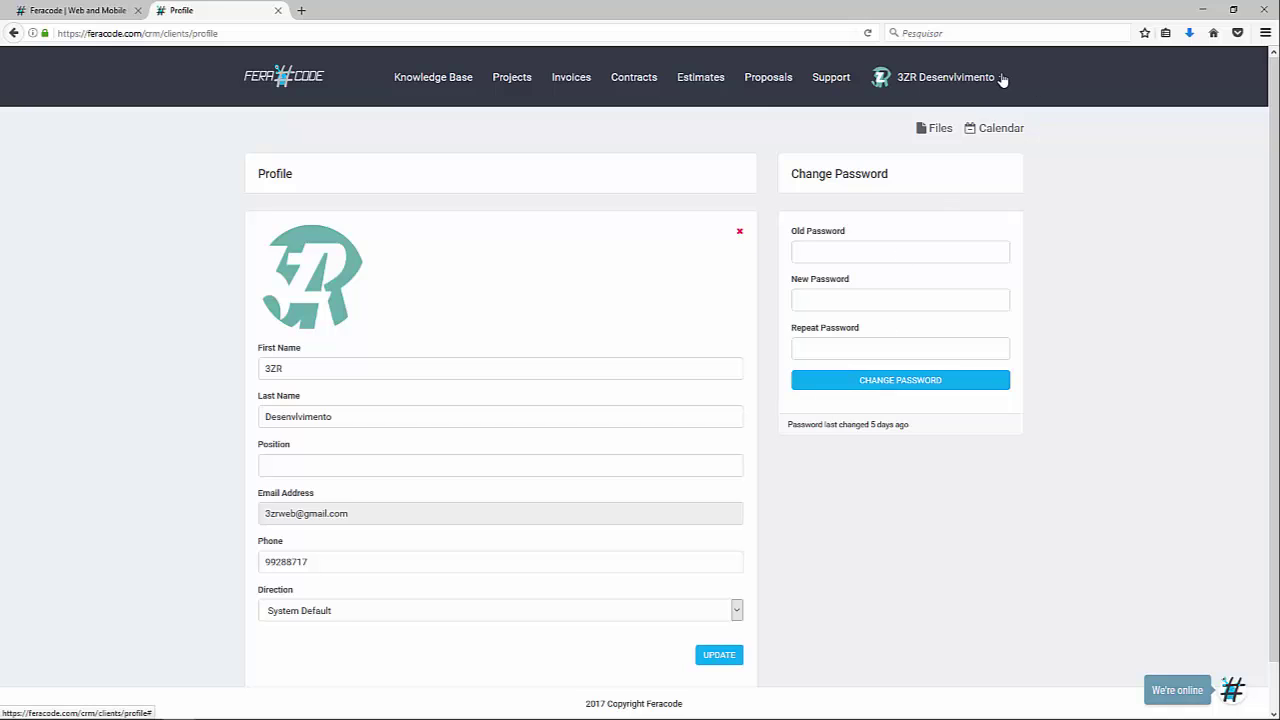
left_click(930, 86)
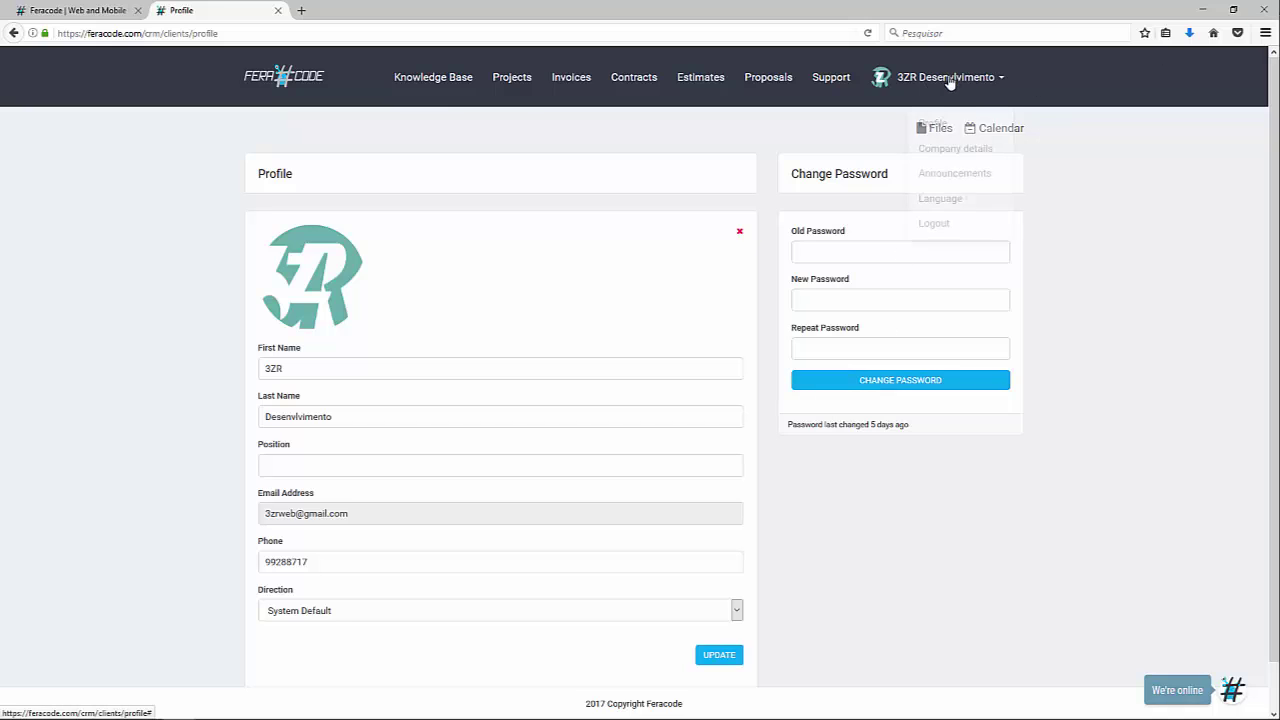
left_click(944, 150)
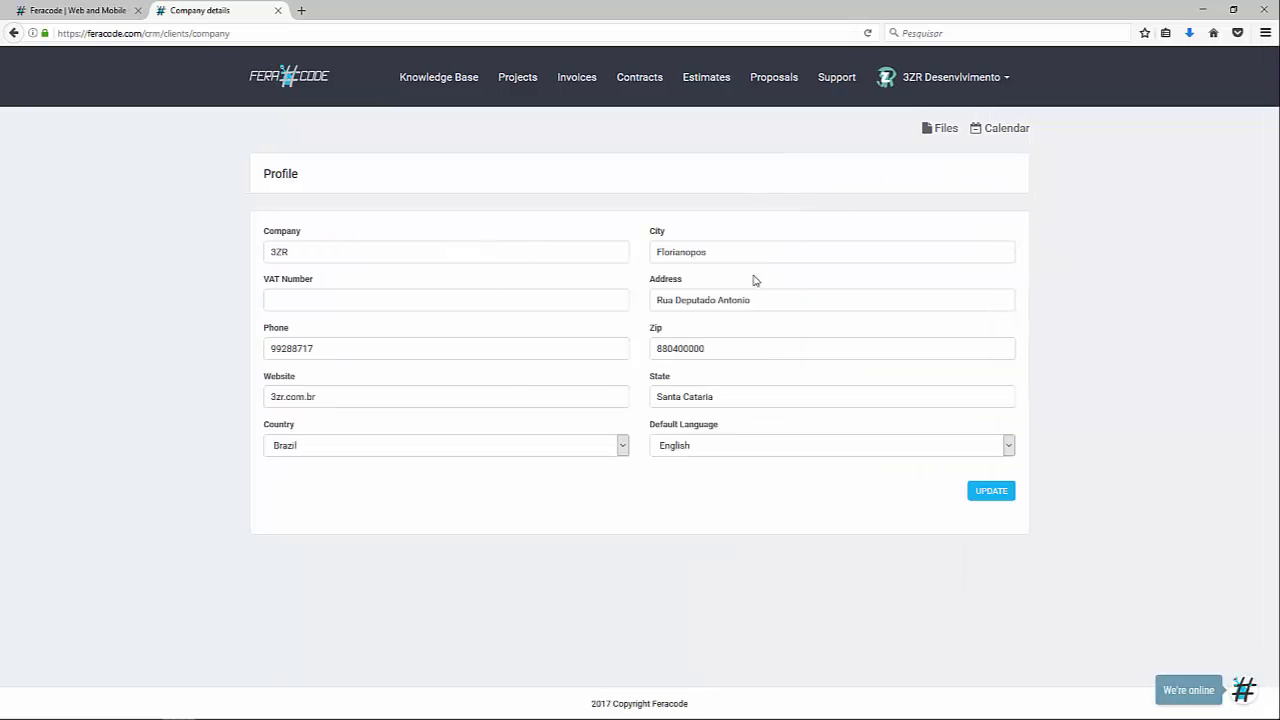
left_click(990, 84)
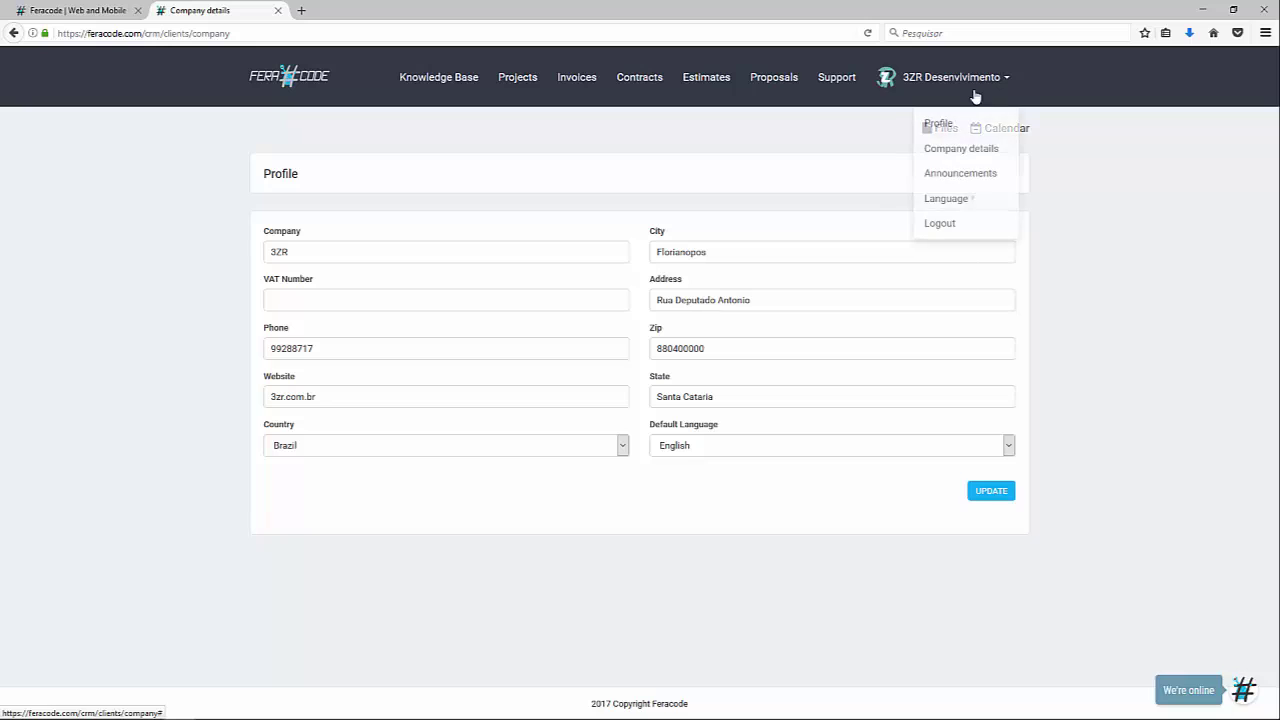
left_click(945, 173)
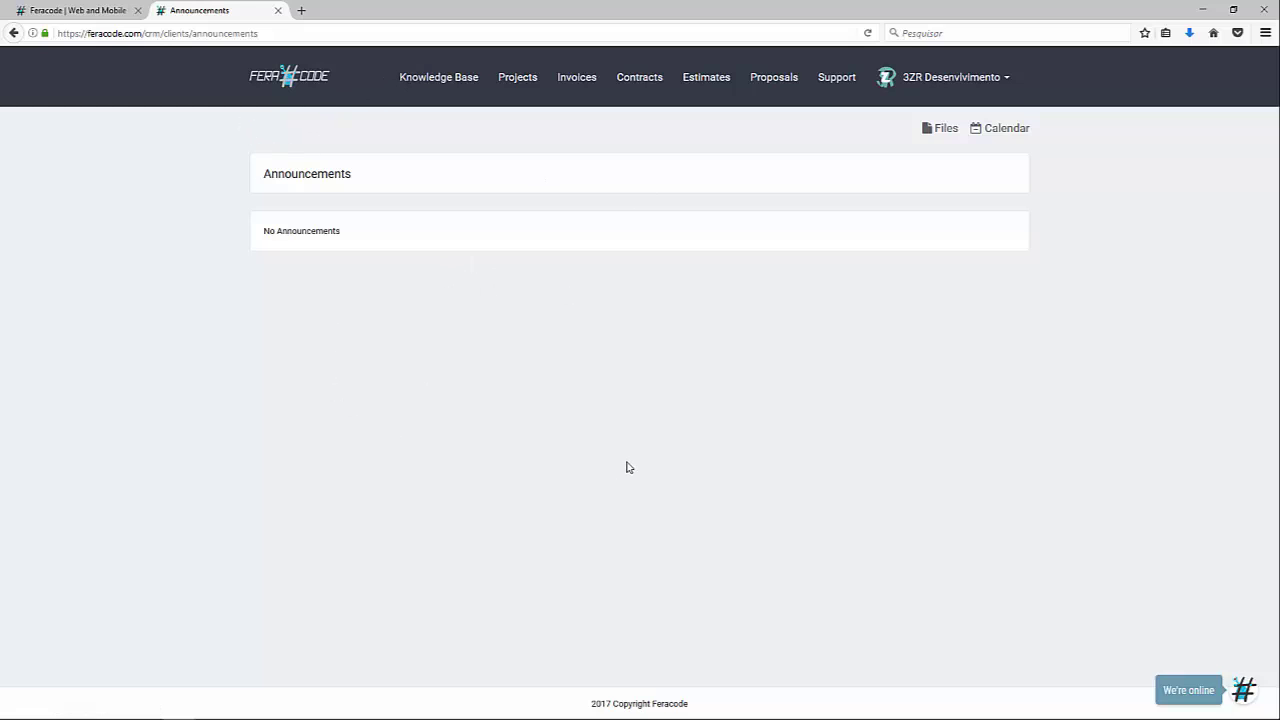
Review the portal's available language options without changing the language, and close the account options
left_click(1000, 79)
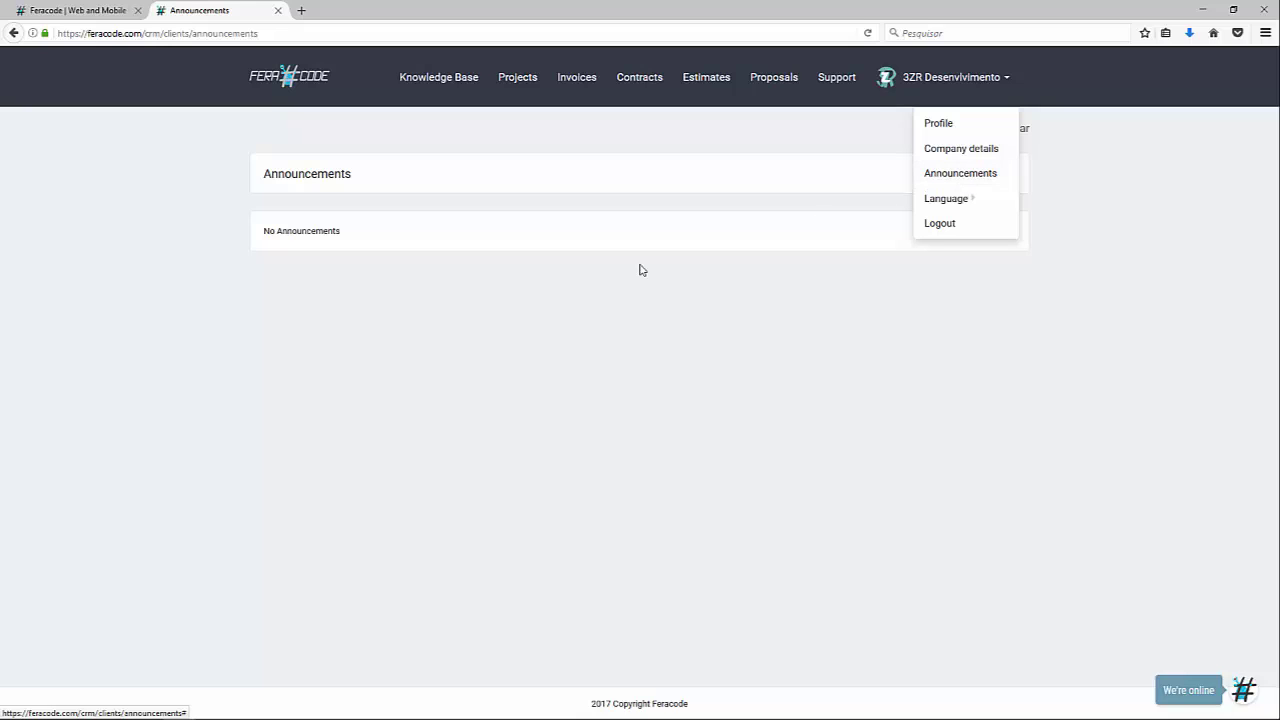
mouse_move(955, 198)
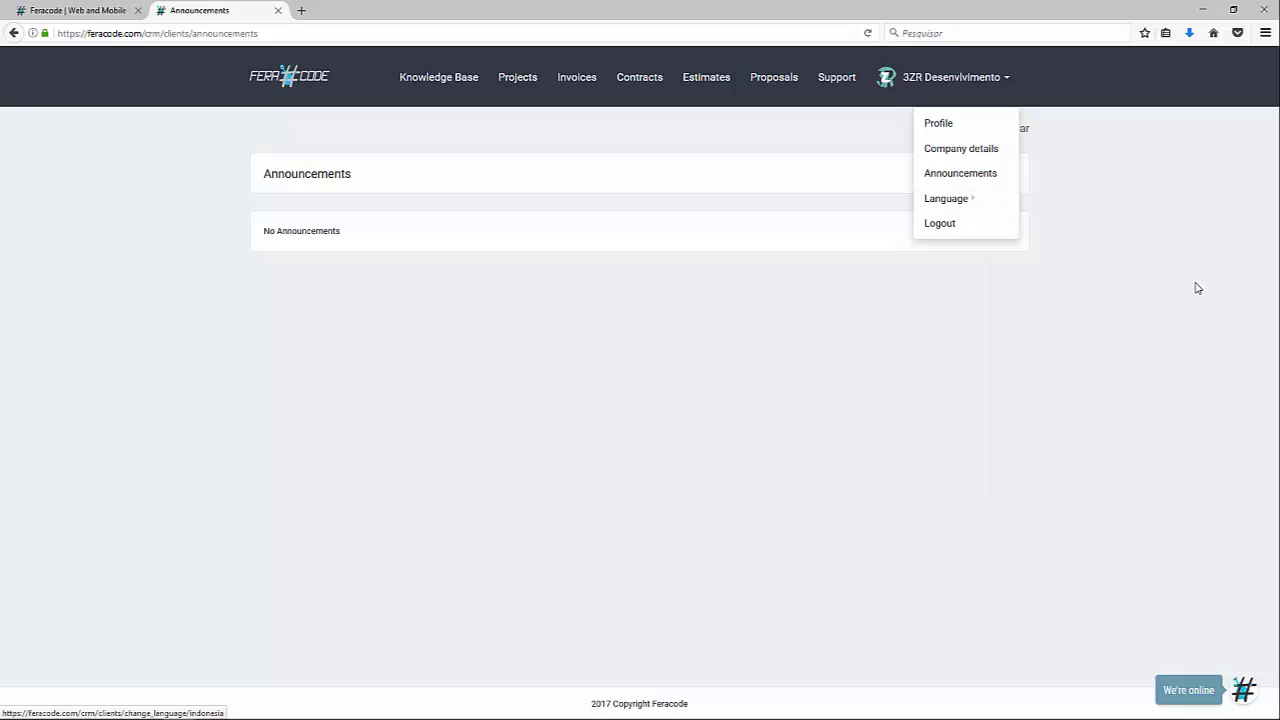
left_click(1055, 217)
left_click(1010, 88)
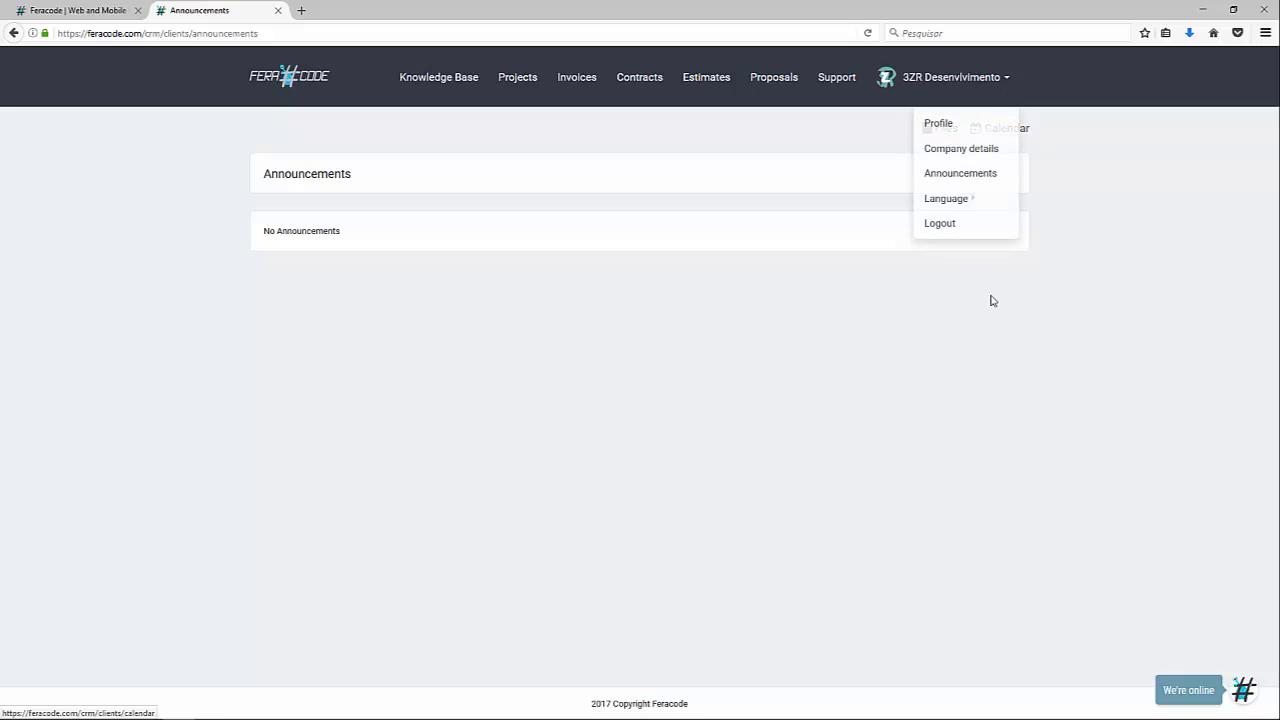
left_click(1167, 155)
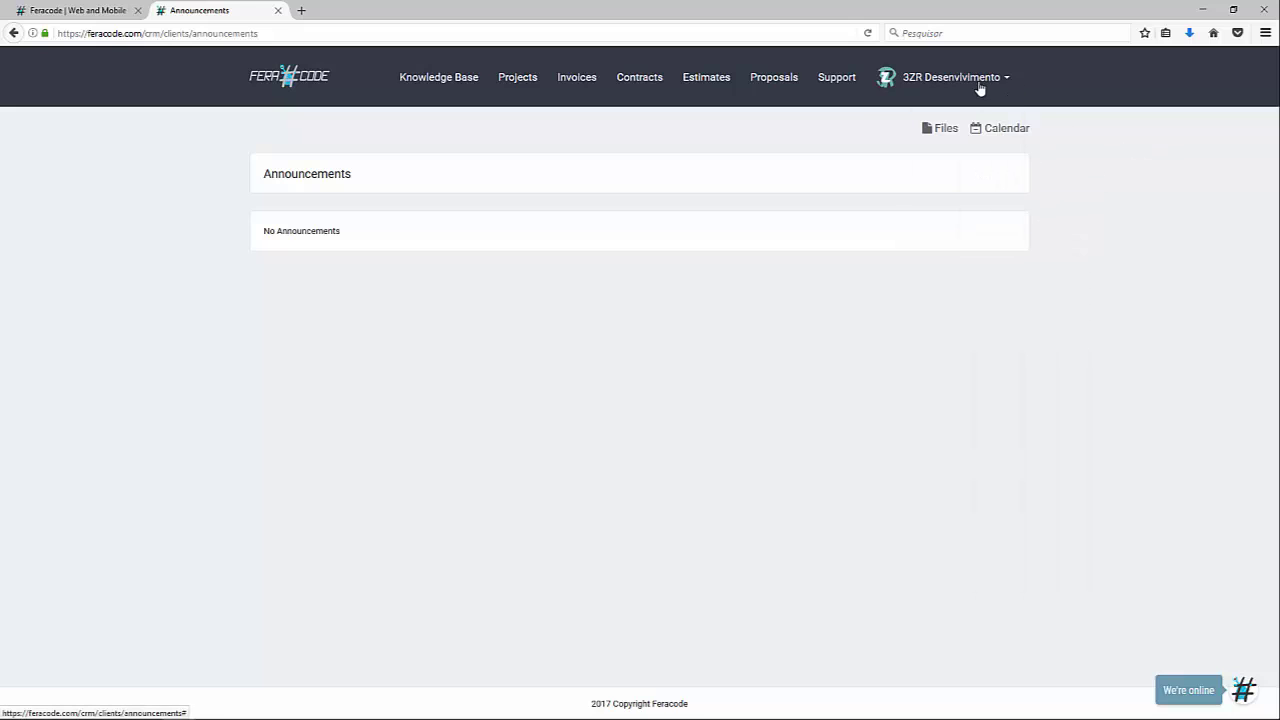
Log out of the client portal
left_click(995, 79)
left_click(953, 226)
left_click(368, 326)
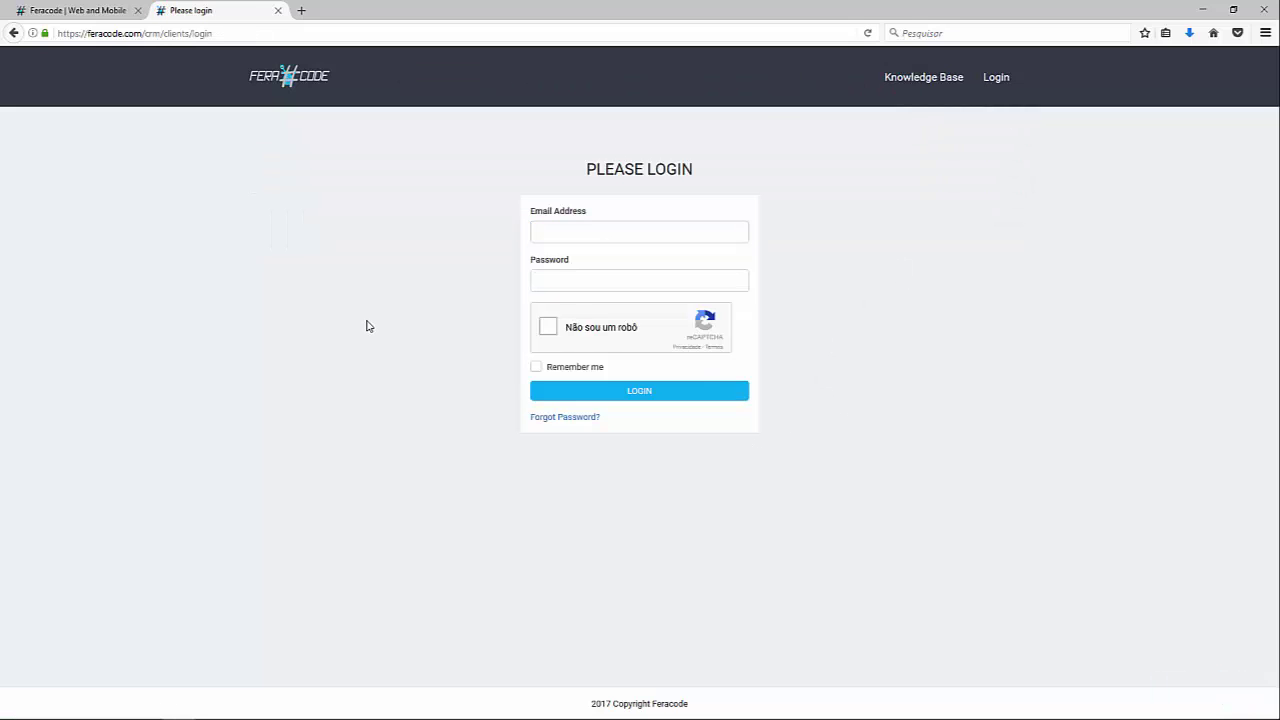